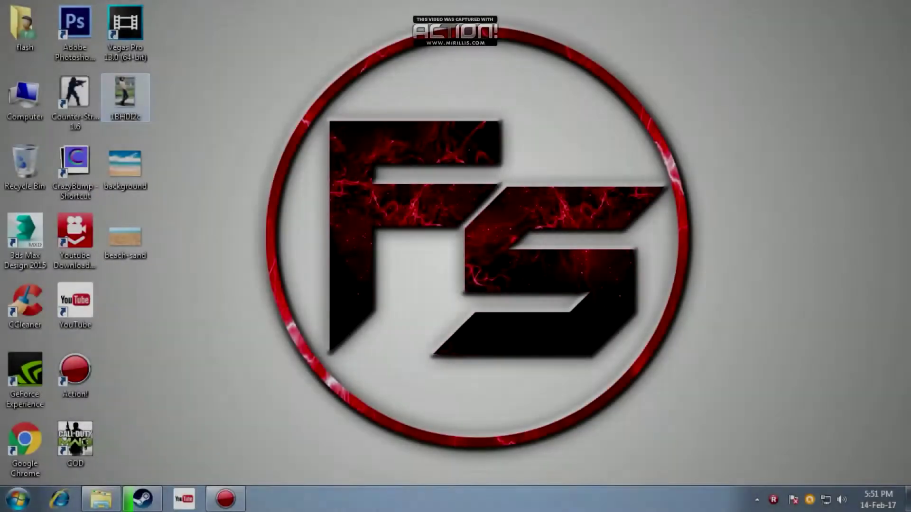
# Step: Open 1BHDI2c.jpg from the desktop in Photoshop CS6, accepting the Camera Raw settings
pyautogui.rightClick(131, 105)
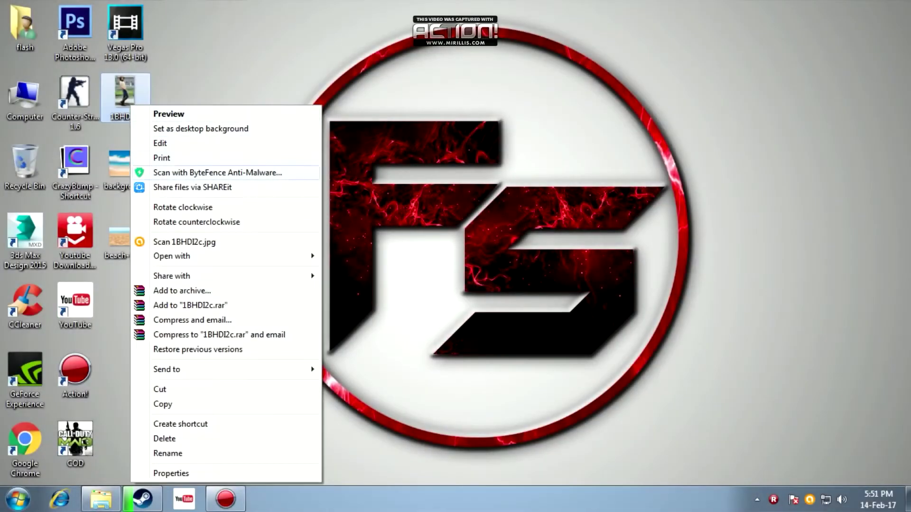
pyautogui.click(381, 271)
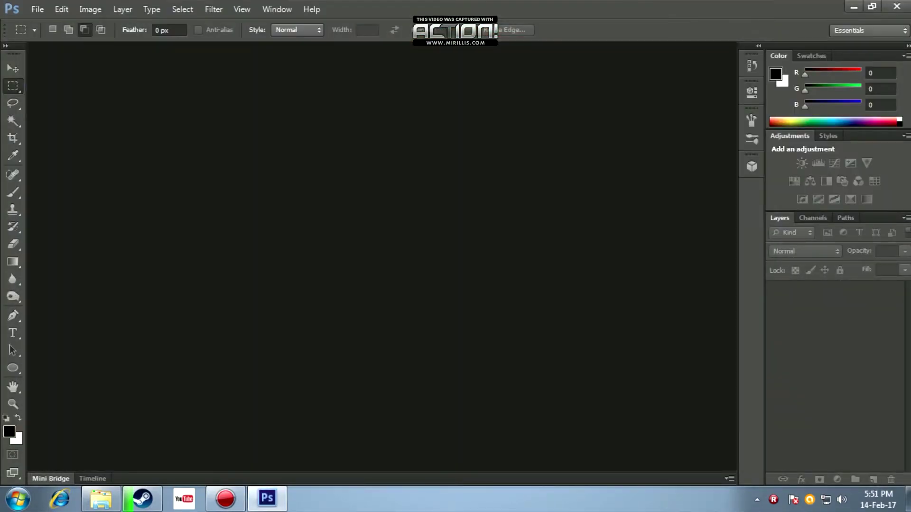
pyautogui.press('Return')
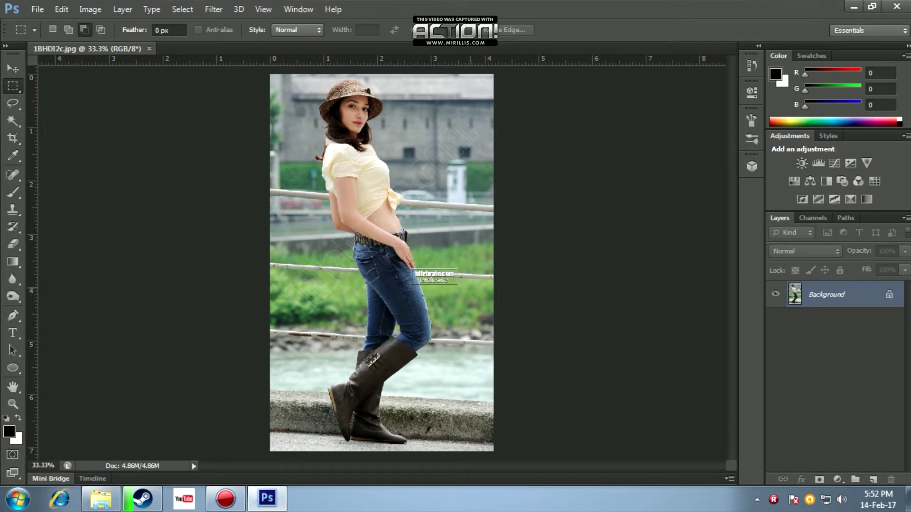
# Step: Duplicate the Background layer into a Background copy layer
pyautogui.moveTo(827, 294); pyautogui.dragTo(873, 480)
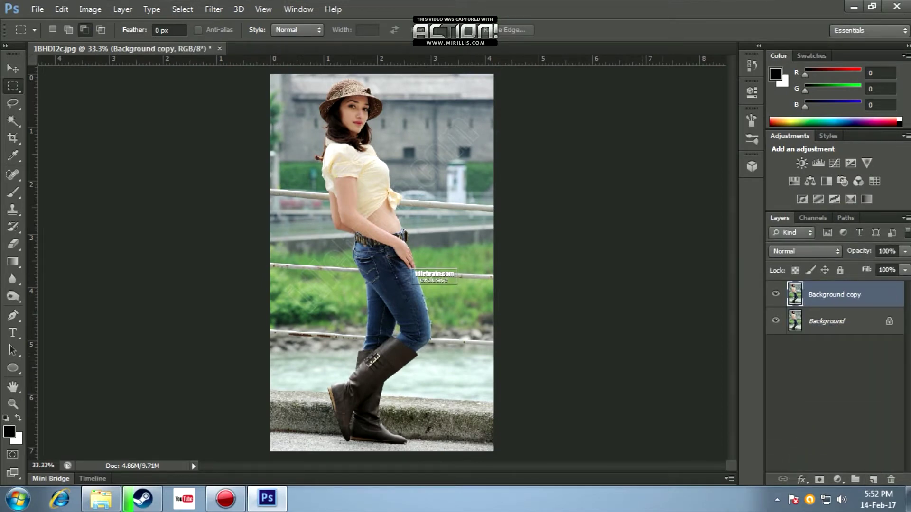
# Step: With the Pen tool, zoom in and start the path along the left boot's edge
pyautogui.press('p')
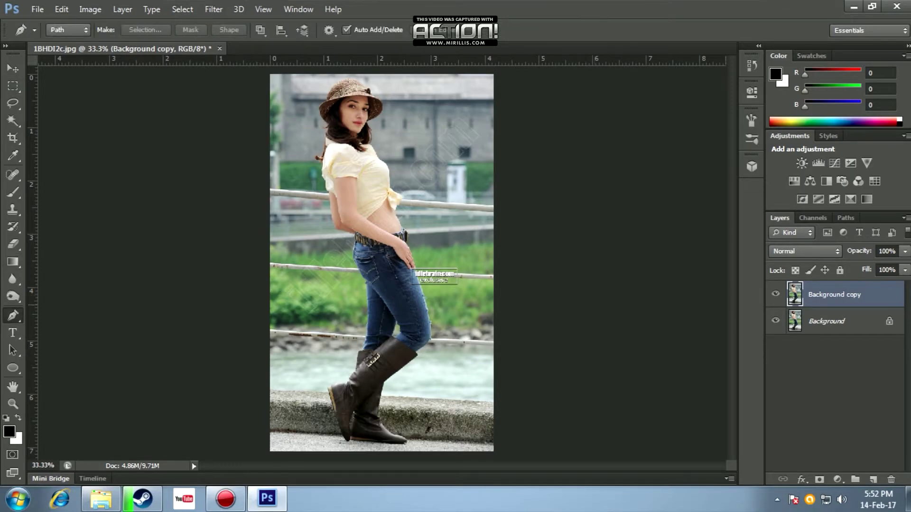
pyautogui.scroll(2, 360, 291)
pyautogui.scroll(2, 361, 292)
pyautogui.scroll(2, 360, 292)
pyautogui.scroll(1, 361, 292)
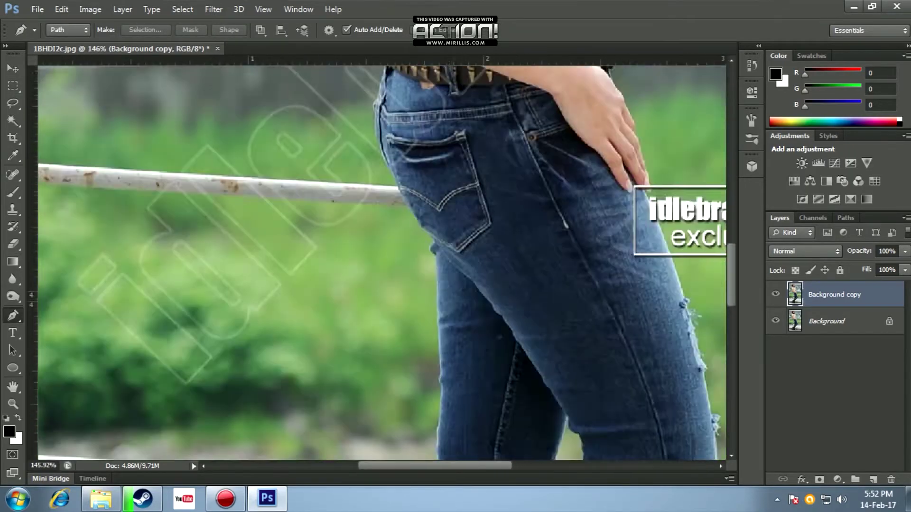
pyautogui.scroll(-10, 380, 261)
pyautogui.scroll(1, 380, 261)
pyautogui.click(327, 150)
pyautogui.click(349, 235)
pyautogui.click(403, 319)
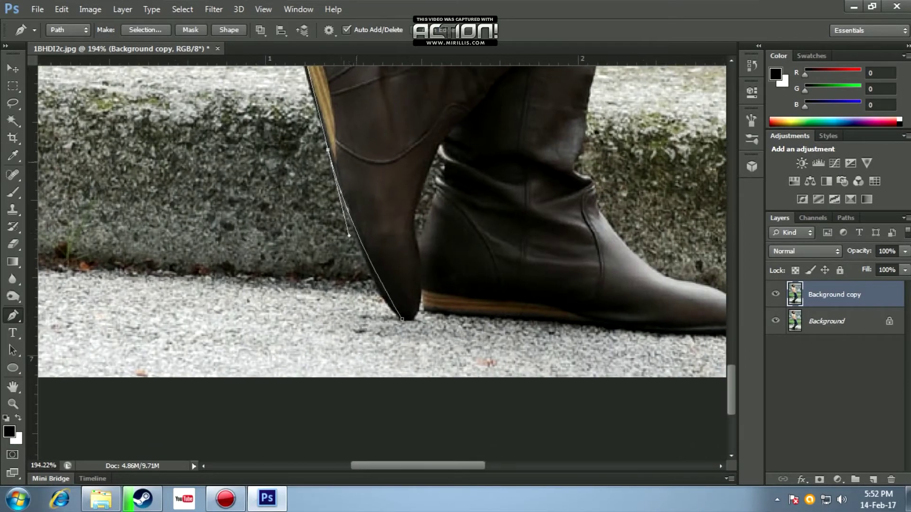
# Step: Trace curved anchors up the boot to where it meets the jeans
pyautogui.scroll(3, 242, 261)
pyautogui.scroll(2, 242, 261)
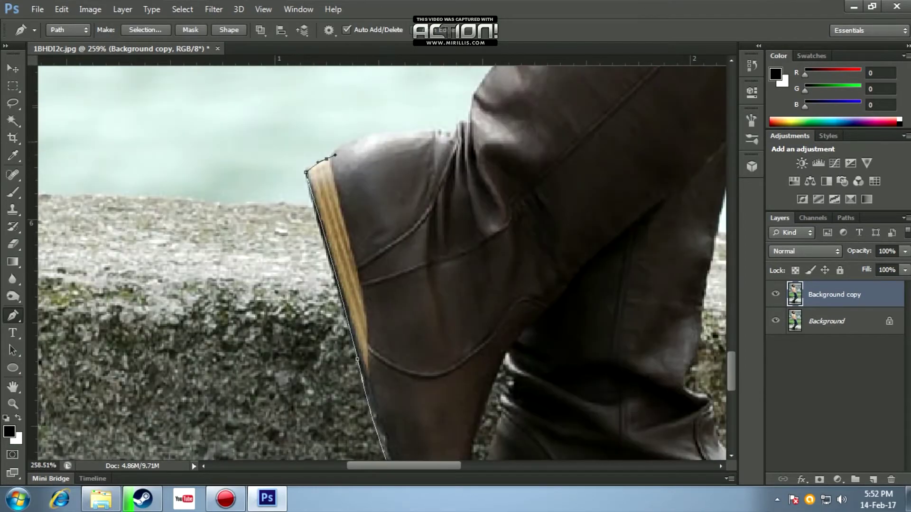
pyautogui.moveTo(421, 133); pyautogui.dragTo(426, 136)
pyautogui.scroll(2, 427, 142)
pyautogui.moveTo(366, 173); pyautogui.dragTo(378, 179)
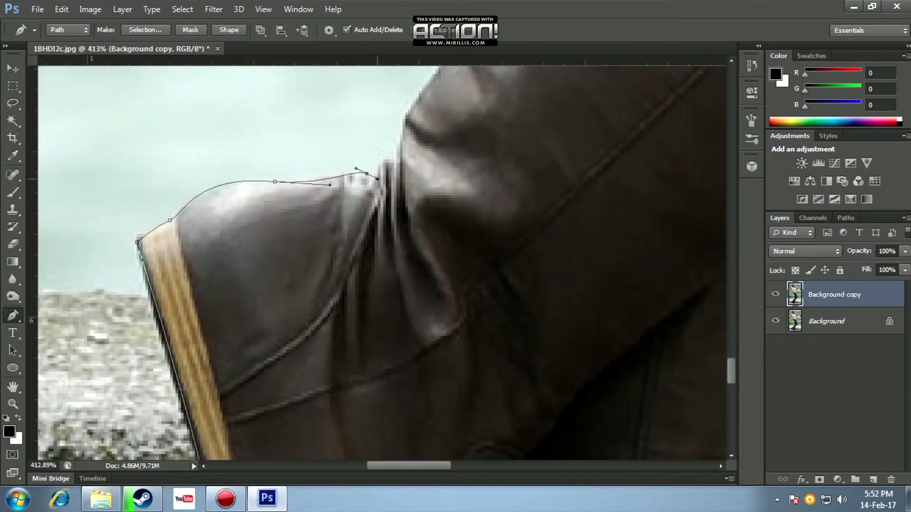
pyautogui.click(404, 117)
pyautogui.moveTo(405, 118); pyautogui.dragTo(373, 249)
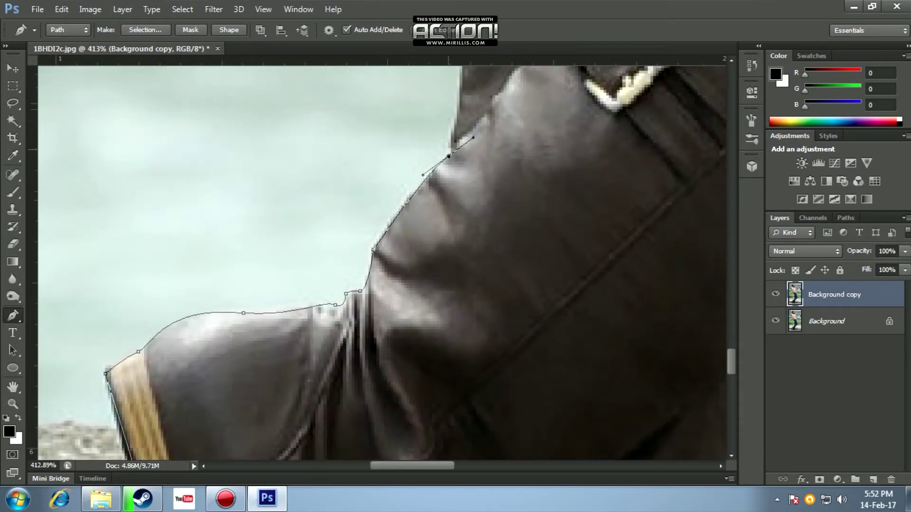
pyautogui.moveTo(461, 138); pyautogui.dragTo(401, 313)
pyautogui.moveTo(422, 91); pyautogui.dragTo(438, 79)
pyautogui.moveTo(427, 143)
pyautogui.mouseDown()
pyautogui.moveTo(344, 227)
pyautogui.moveTo(334, 273)
pyautogui.mouseUp()
pyautogui.moveTo(408, 99); pyautogui.dragTo(363, 245)
pyautogui.moveTo(362, 246); pyautogui.dragTo(370, 235)
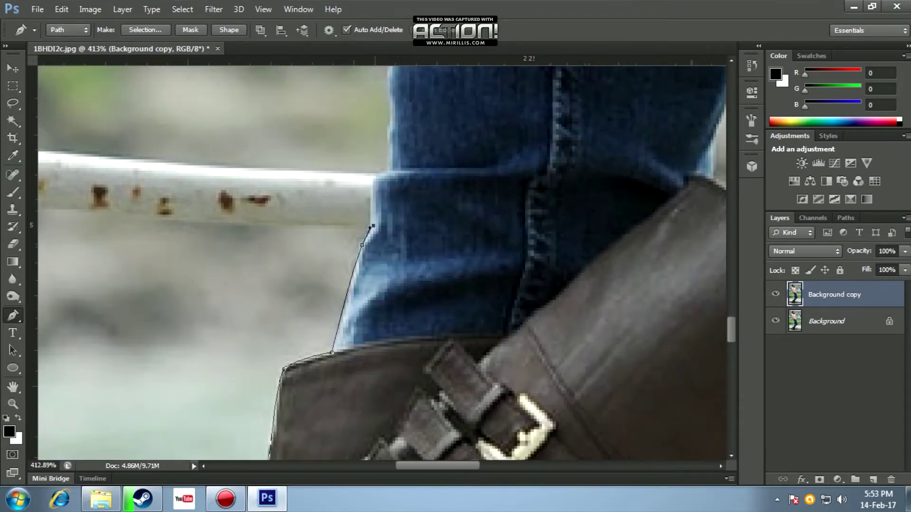
# Step: Continue the path up the jeans past the knee and back pocket to the waistband
pyautogui.moveTo(375, 182); pyautogui.dragTo(366, 263)
pyautogui.click(372, 177)
pyautogui.click(377, 99)
pyautogui.moveTo(377, 100); pyautogui.dragTo(354, 264)
pyautogui.moveTo(355, 142); pyautogui.dragTo(350, 355)
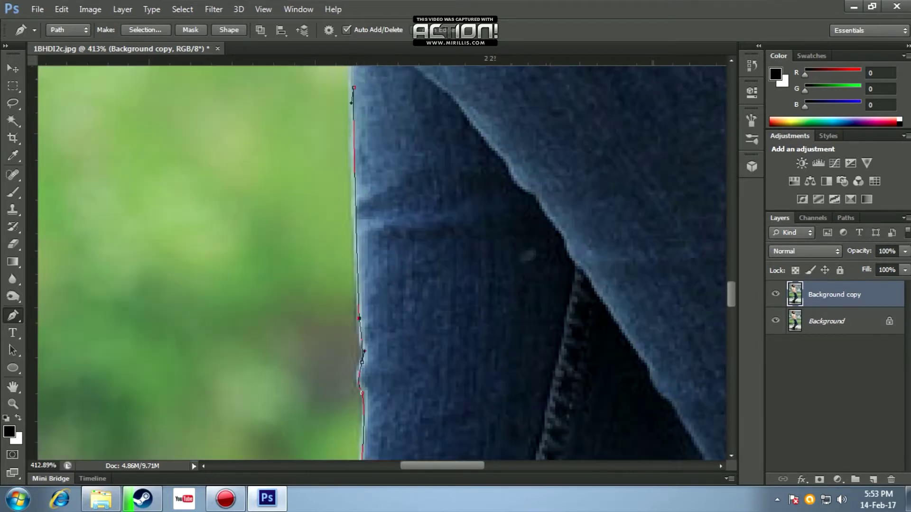
pyautogui.moveTo(361, 423); pyautogui.dragTo(342, 269)
pyautogui.scroll(2, 342, 269)
pyautogui.click(336, 191)
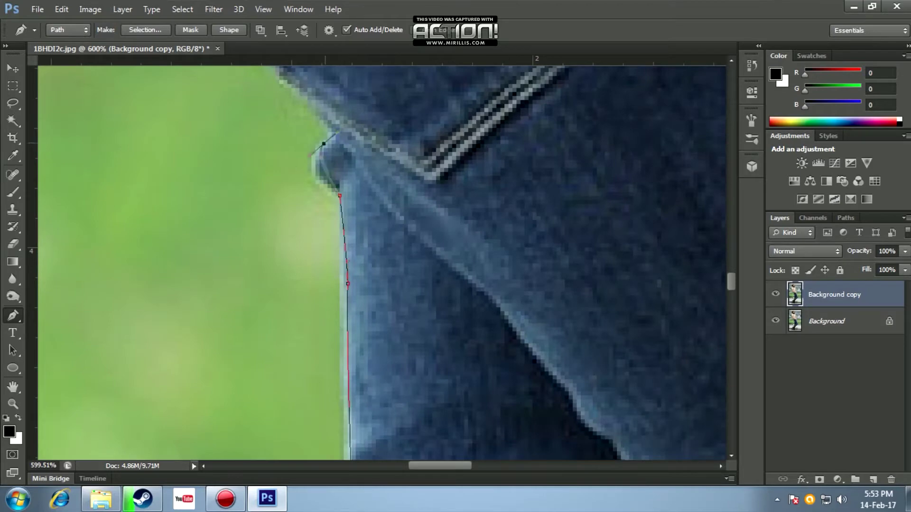
pyautogui.moveTo(332, 142); pyautogui.dragTo(404, 380)
pyautogui.moveTo(379, 142); pyautogui.dragTo(380, 294)
pyautogui.moveTo(321, 108); pyautogui.dragTo(317, 74)
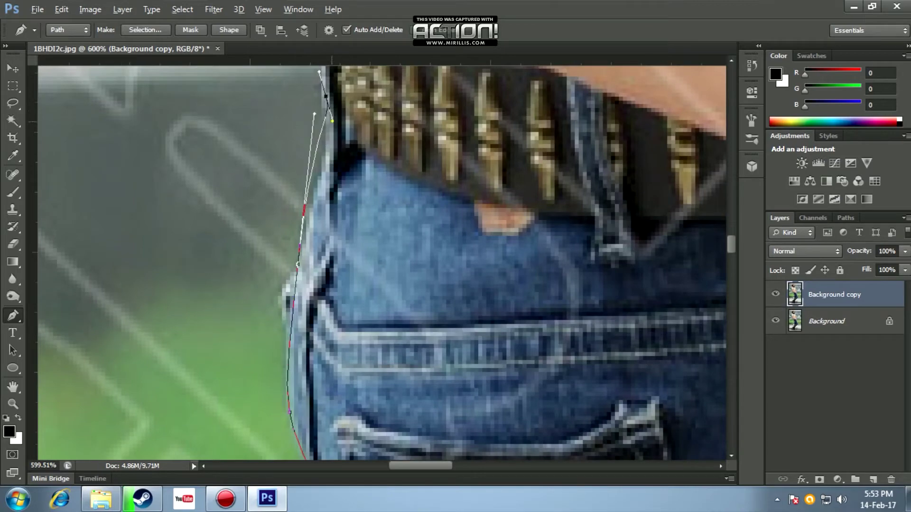
pyautogui.scroll(-2, 343, 231)
pyautogui.scroll(1, 342, 231)
# Step: Trace smooth anchors along the arm and sleeve edge
pyautogui.moveTo(254, 189)
pyautogui.mouseDown()
pyautogui.moveTo(213, 173)
pyautogui.moveTo(209, 155)
pyautogui.moveTo(335, 376)
pyautogui.mouseUp()
pyautogui.moveTo(291, 102)
pyautogui.mouseDown()
pyautogui.moveTo(294, 82)
pyautogui.moveTo(316, 82)
pyautogui.mouseUp()
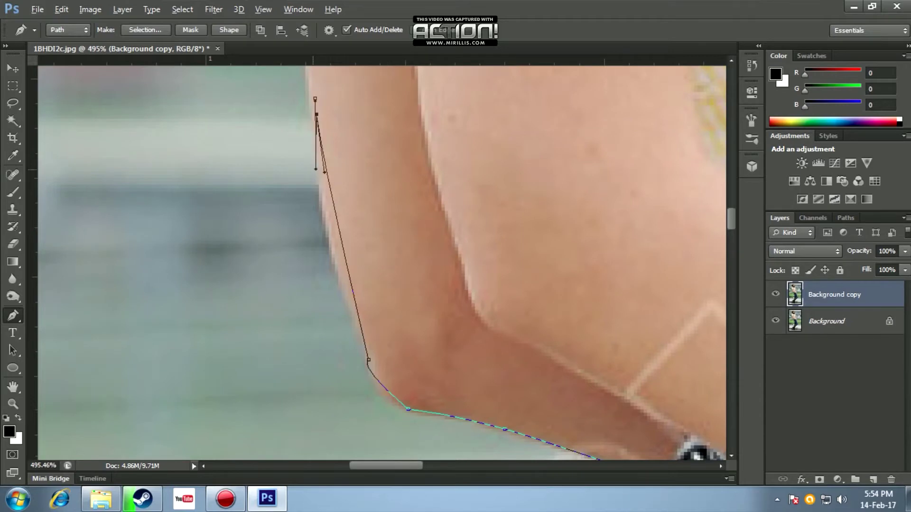
pyautogui.moveTo(332, 190)
pyautogui.mouseDown()
pyautogui.moveTo(379, 379)
pyautogui.moveTo(347, 157)
pyautogui.moveTo(361, 346)
pyautogui.mouseUp()
pyautogui.moveTo(360, 237); pyautogui.dragTo(372, 353)
pyautogui.click(393, 142)
pyautogui.moveTo(393, 142); pyautogui.dragTo(416, 320)
pyautogui.moveTo(371, 189); pyautogui.dragTo(370, 67)
pyautogui.moveTo(371, 173)
pyautogui.mouseDown()
pyautogui.moveTo(400, 251)
pyautogui.moveTo(429, 408)
pyautogui.mouseUp()
pyautogui.click(385, 164)
pyautogui.moveTo(385, 163); pyautogui.dragTo(385, 270)
pyautogui.moveTo(361, 255); pyautogui.dragTo(330, 237)
# Step: Extend the path around the hair curl and up the hat brim to the crown
pyautogui.moveTo(267, 199)
pyautogui.mouseDown()
pyautogui.moveTo(251, 166)
pyautogui.moveTo(322, 169)
pyautogui.mouseUp()
pyautogui.moveTo(376, 136); pyautogui.dragTo(302, 364)
pyautogui.click(413, 83)
pyautogui.moveTo(340, 100)
pyautogui.mouseDown()
pyautogui.moveTo(305, 77)
pyautogui.moveTo(305, 150)
pyautogui.mouseUp()
pyautogui.moveTo(379, 142); pyautogui.dragTo(379, 332)
pyautogui.moveTo(283, 233); pyautogui.dragTo(272, 127)
pyautogui.click(387, 160)
pyautogui.moveTo(387, 161); pyautogui.dragTo(340, 370)
pyautogui.moveTo(453, 143)
pyautogui.mouseDown()
pyautogui.moveTo(544, 91)
pyautogui.moveTo(223, 345)
pyautogui.mouseUp()
# Step: Curve the path over the hat crown, under the brim and down the hair edge
pyautogui.moveTo(533, 224)
pyautogui.mouseDown()
pyautogui.moveTo(641, 261)
pyautogui.moveTo(365, 143)
pyautogui.mouseUp()
pyautogui.moveTo(461, 266); pyautogui.dragTo(471, 304)
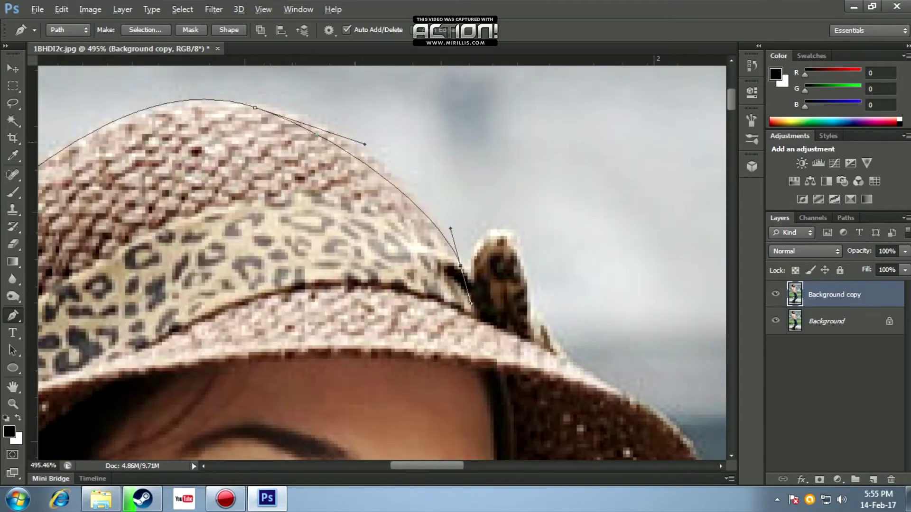
pyautogui.moveTo(533, 276); pyautogui.dragTo(508, 47)
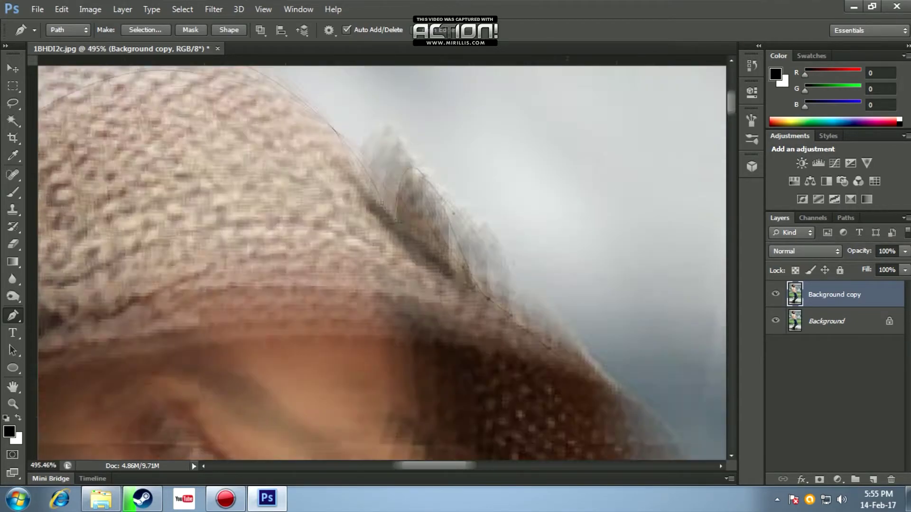
pyautogui.moveTo(529, 305)
pyautogui.mouseDown()
pyautogui.moveTo(549, 325)
pyautogui.moveTo(507, 261)
pyautogui.mouseUp()
pyautogui.moveTo(553, 182); pyautogui.dragTo(619, 124)
pyautogui.moveTo(474, 333); pyautogui.dragTo(508, 214)
pyautogui.moveTo(489, 308)
pyautogui.mouseDown()
pyautogui.moveTo(480, 347)
pyautogui.moveTo(443, 230)
pyautogui.mouseUp()
pyautogui.click(394, 397)
pyautogui.moveTo(475, 379)
pyautogui.mouseDown()
pyautogui.moveTo(474, 266)
pyautogui.moveTo(413, 161)
pyautogui.moveTo(474, 265)
pyautogui.mouseUp()
# Step: Add anchors down the shoulder to a corner point at the sleeve knot
pyautogui.click(401, 187)
pyautogui.click(431, 208)
pyautogui.moveTo(474, 332); pyautogui.dragTo(446, 308)
pyautogui.click(480, 341)
pyautogui.moveTo(474, 380)
pyautogui.mouseDown()
pyautogui.moveTo(427, 213)
pyautogui.moveTo(446, 337)
pyautogui.mouseUp()
pyautogui.click(438, 266)
pyautogui.moveTo(482, 309); pyautogui.dragTo(494, 343)
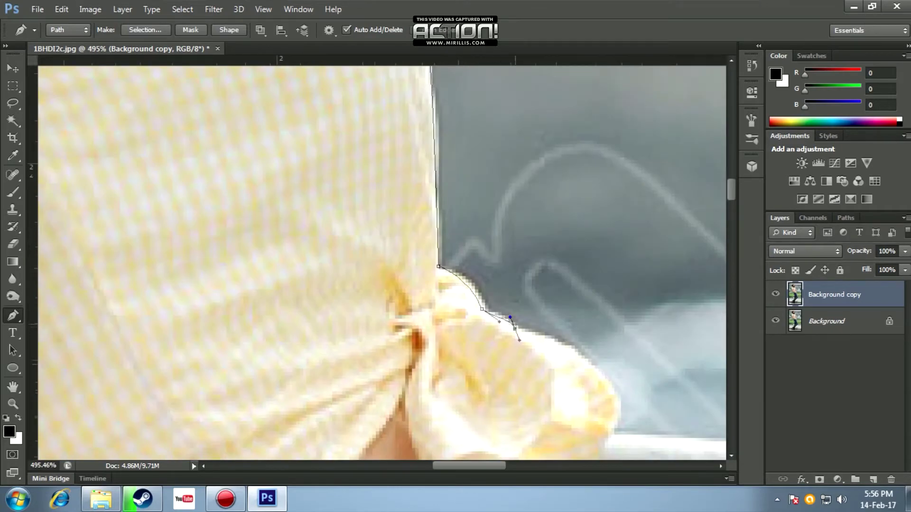
# Step: Trace curved anchors along the sleeve ruffle down to the waist
pyautogui.moveTo(475, 380); pyautogui.dragTo(382, 235)
pyautogui.moveTo(489, 243); pyautogui.dragTo(491, 275)
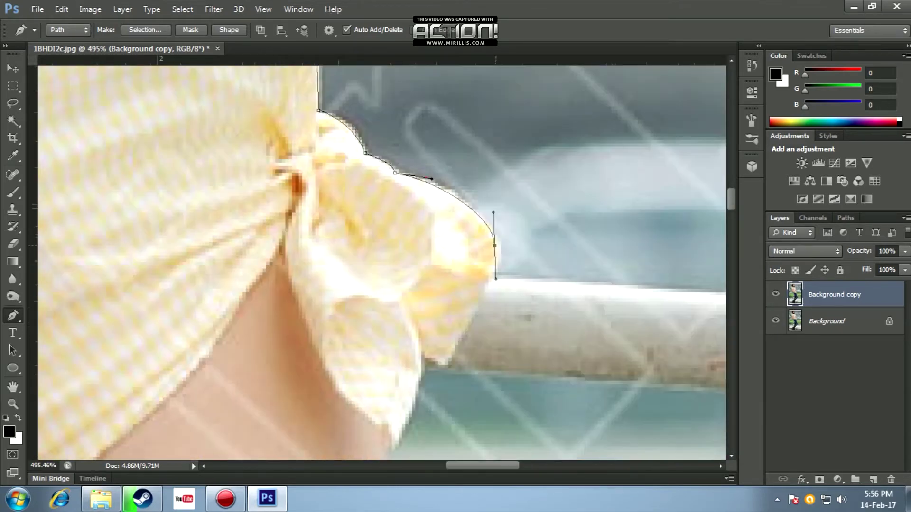
pyautogui.moveTo(475, 332); pyautogui.dragTo(468, 268)
pyautogui.moveTo(440, 267); pyautogui.dragTo(428, 291)
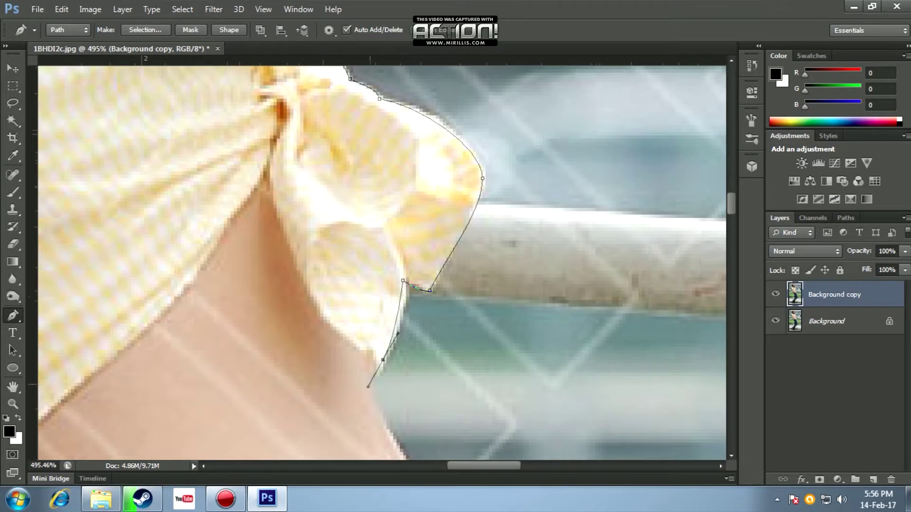
pyautogui.moveTo(475, 379); pyautogui.dragTo(482, 219)
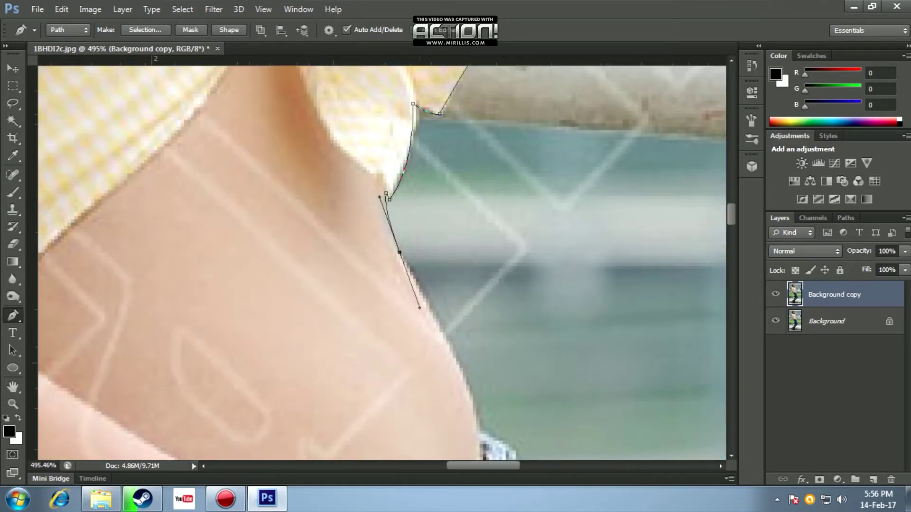
pyautogui.moveTo(474, 380); pyautogui.dragTo(424, 265)
pyautogui.moveTo(427, 303)
pyautogui.mouseDown()
pyautogui.moveTo(490, 356)
pyautogui.moveTo(443, 283)
pyautogui.moveTo(504, 316)
pyautogui.mouseUp()
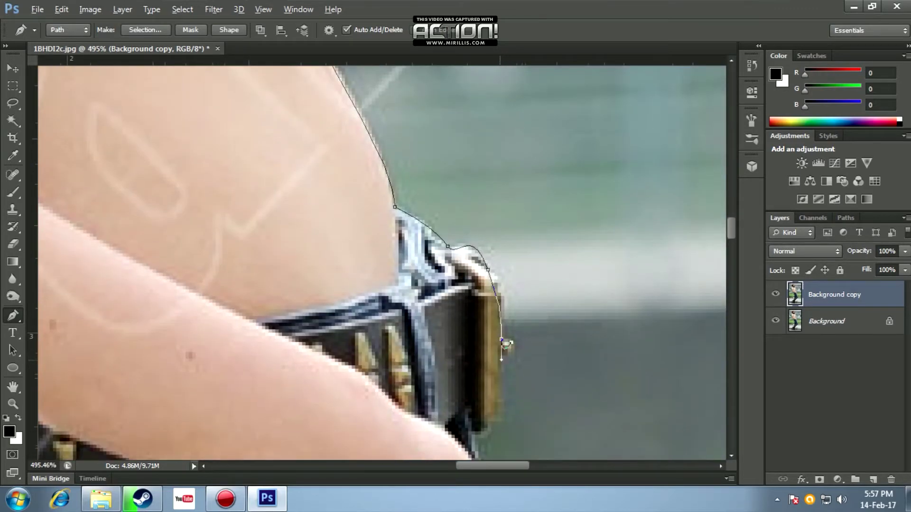
# Step: Continue the path past the belt and hand to the fingertips and jeans edge
pyautogui.moveTo(474, 379); pyautogui.dragTo(464, 251)
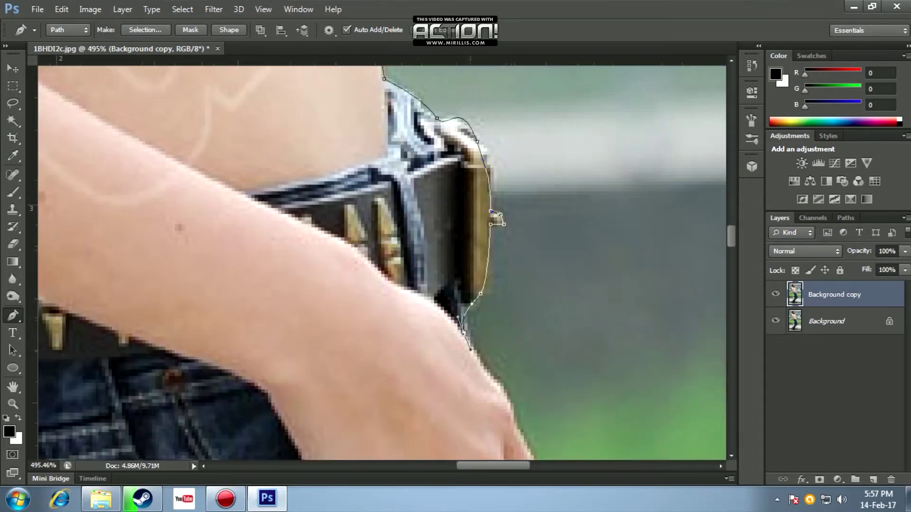
pyautogui.moveTo(474, 380); pyautogui.dragTo(401, 254)
pyautogui.moveTo(474, 379)
pyautogui.mouseDown()
pyautogui.moveTo(458, 288)
pyautogui.moveTo(443, 286)
pyautogui.mouseUp()
pyautogui.moveTo(479, 371); pyautogui.dragTo(470, 315)
pyautogui.click(471, 315)
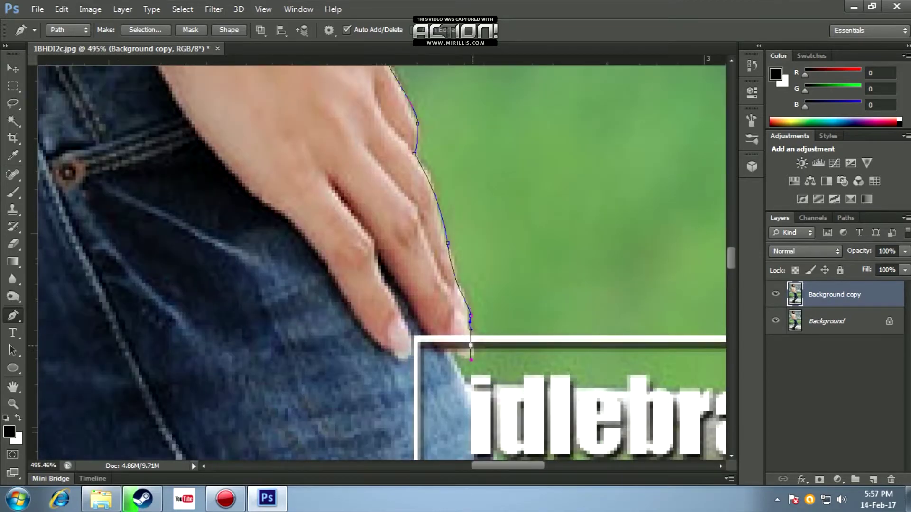
pyautogui.moveTo(512, 456); pyautogui.dragTo(454, 295)
pyautogui.moveTo(452, 333)
pyautogui.mouseDown()
pyautogui.moveTo(462, 363)
pyautogui.moveTo(412, 174)
pyautogui.mouseUp()
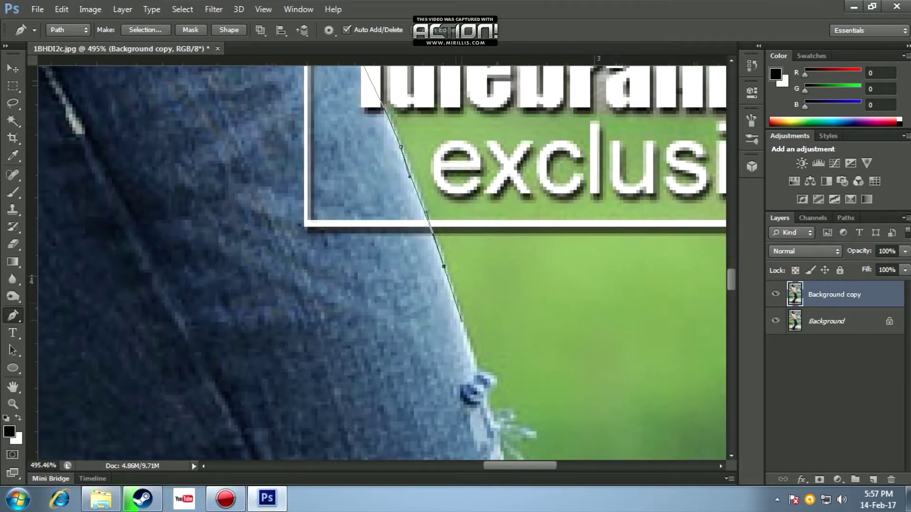
# Step: Trace the jeans edge down the leg and around the back of the knee
pyautogui.moveTo(475, 379); pyautogui.dragTo(434, 268)
pyautogui.click(444, 246)
pyautogui.moveTo(494, 413); pyautogui.dragTo(464, 319)
pyautogui.moveTo(461, 320)
pyautogui.mouseDown()
pyautogui.moveTo(464, 351)
pyautogui.moveTo(432, 179)
pyautogui.mouseUp()
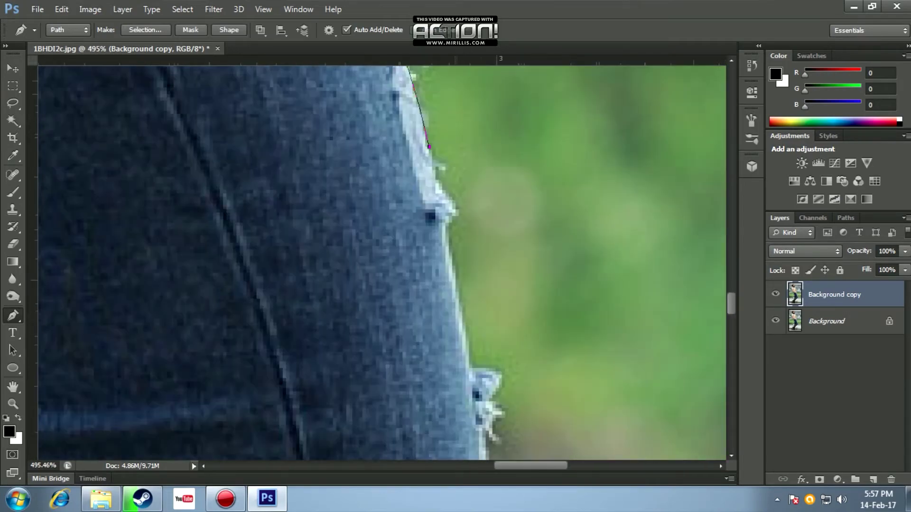
pyautogui.moveTo(475, 394)
pyautogui.mouseDown()
pyautogui.moveTo(474, 161)
pyautogui.moveTo(446, 442)
pyautogui.moveTo(446, 242)
pyautogui.mouseUp()
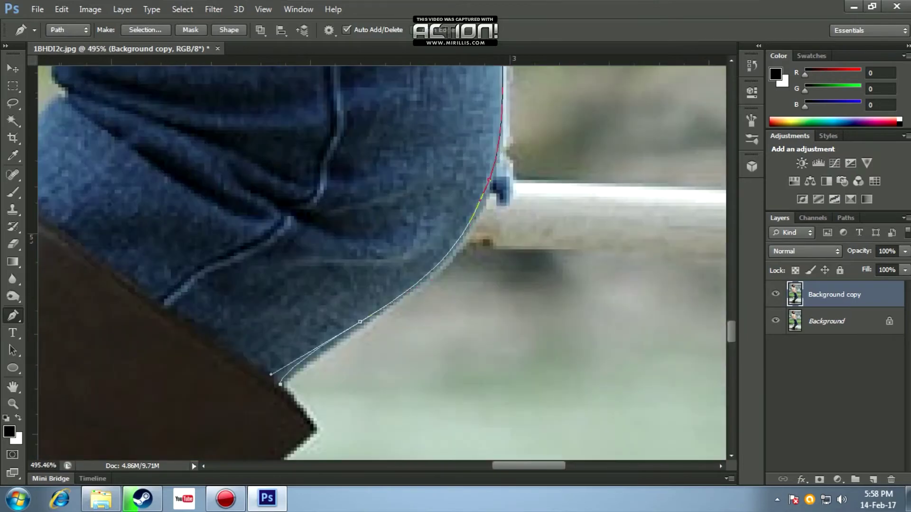
pyautogui.moveTo(358, 320); pyautogui.dragTo(190, 142)
pyautogui.moveTo(332, 285); pyautogui.dragTo(434, 204)
pyautogui.scroll(2, 256, 285)
pyautogui.moveTo(256, 283); pyautogui.dragTo(265, 257)
# Step: Curve the path along the boot edge down to the toe
pyautogui.scroll(-3, 266, 257)
pyautogui.moveTo(333, 285); pyautogui.dragTo(332, 142)
pyautogui.scroll(3, 380, 237)
pyautogui.moveTo(346, 288)
pyautogui.mouseDown()
pyautogui.moveTo(380, 281)
pyautogui.moveTo(380, 143)
pyautogui.mouseUp()
pyautogui.moveTo(380, 284); pyautogui.dragTo(237, 118)
pyautogui.moveTo(332, 200); pyautogui.dragTo(351, 190)
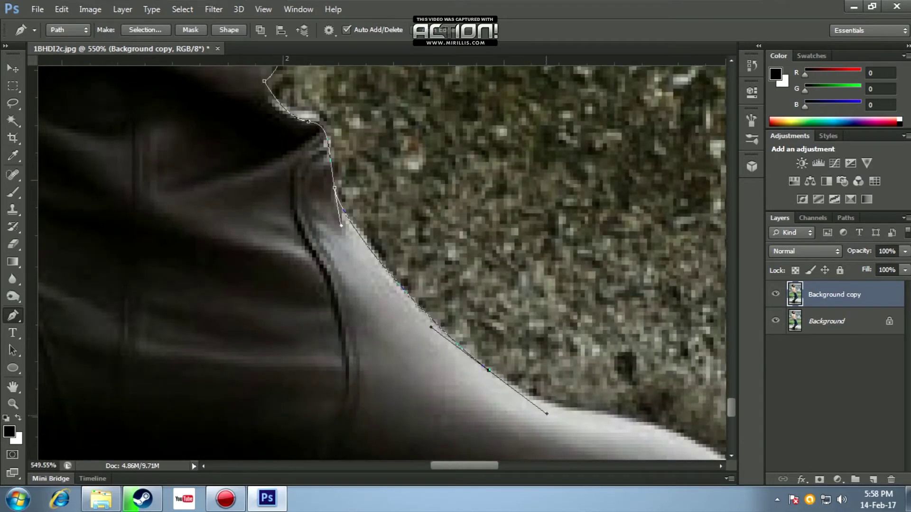
pyautogui.moveTo(474, 332); pyautogui.dragTo(285, 238)
pyautogui.moveTo(374, 258); pyautogui.dragTo(409, 256)
pyautogui.moveTo(316, 258); pyautogui.dragTo(343, 275)
pyautogui.moveTo(539, 367); pyautogui.dragTo(527, 391)
# Step: Add anchor points along the boot sole
pyautogui.scroll(-3, 528, 392)
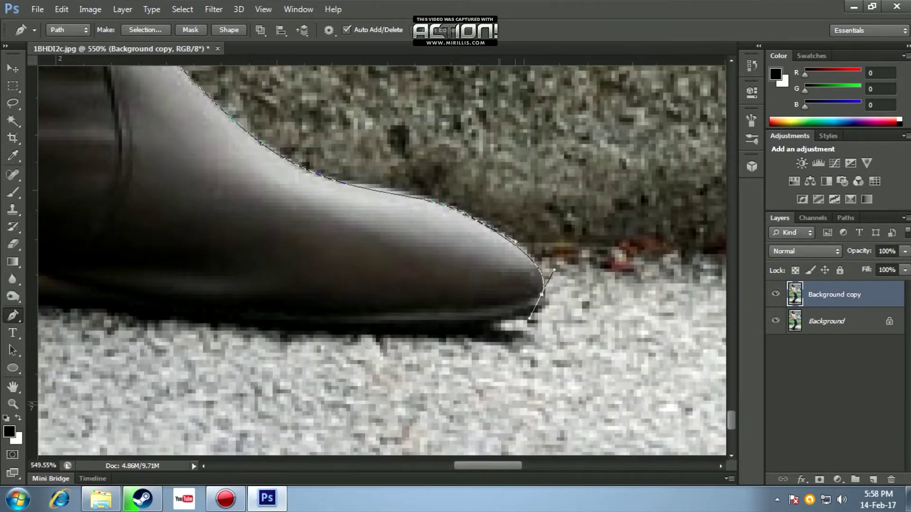
pyautogui.click(262, 334)
pyautogui.hscroll(-5, 379, 285)
pyautogui.click(510, 335)
pyautogui.click(281, 320)
pyautogui.click(256, 315)
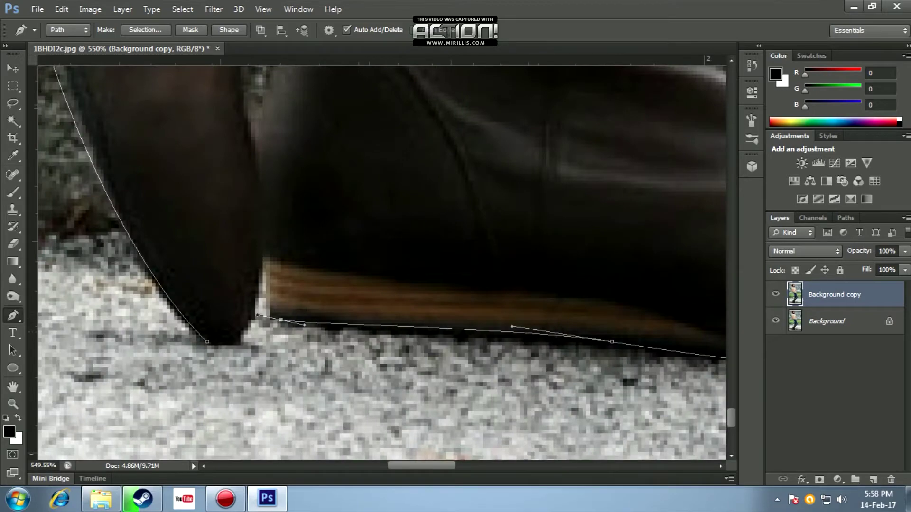
pyautogui.scroll(-5, 379, 261)
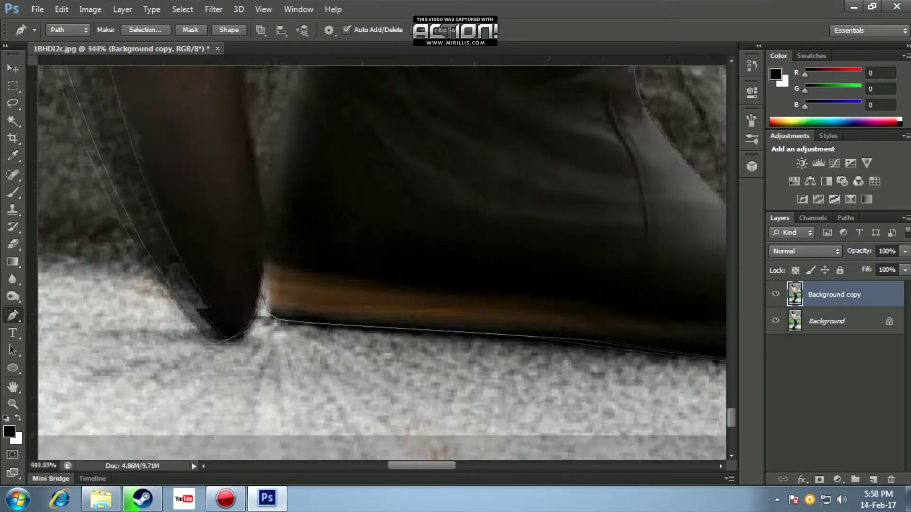
pyautogui.scroll(5, 380, 261)
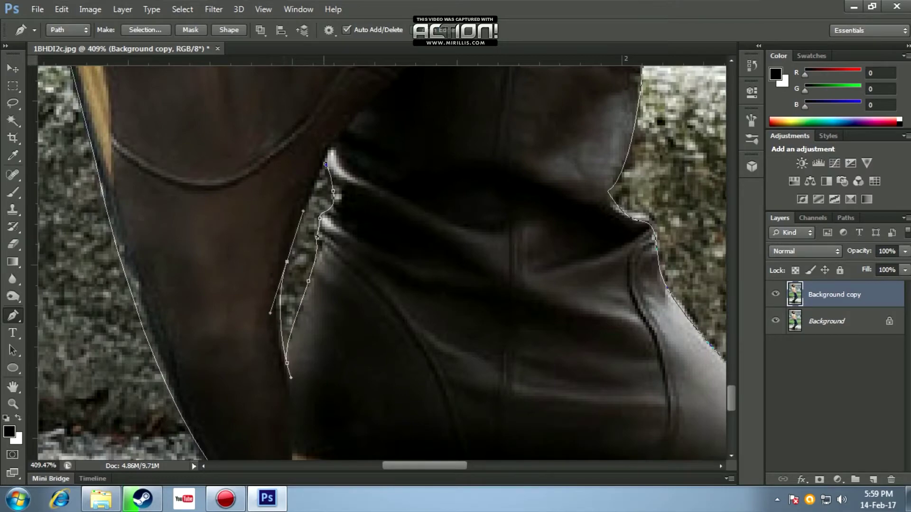
pyautogui.scroll(-3, 380, 261)
pyautogui.scroll(-3, 379, 261)
pyautogui.scroll(5, 379, 261)
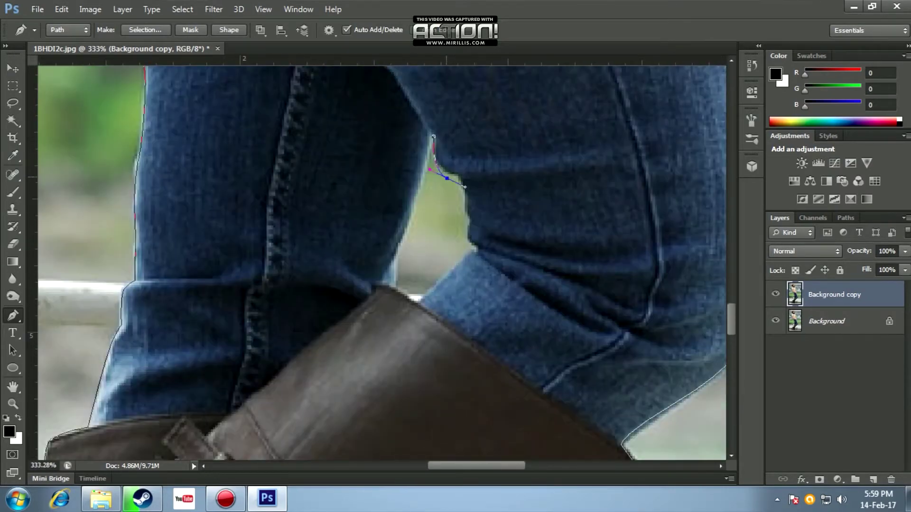
pyautogui.scroll(3, 464, 182)
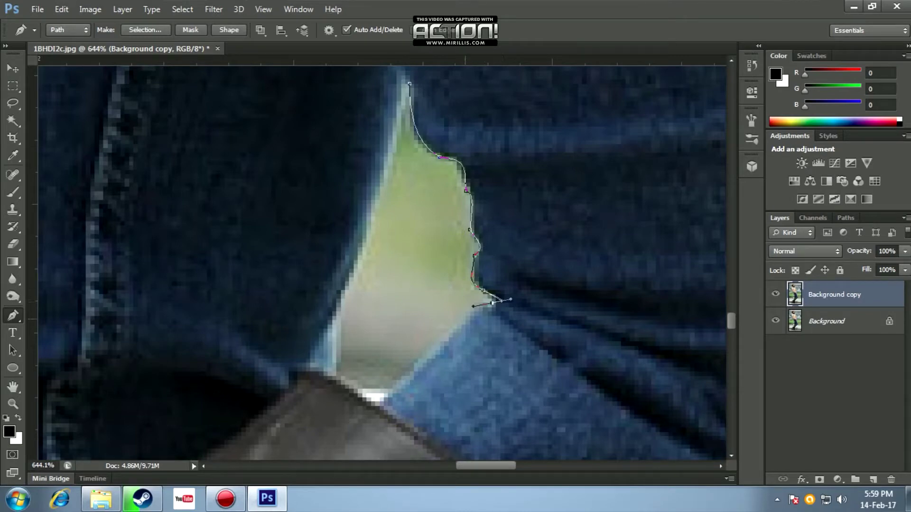
# Step: Close the outline through the gap between the legs
pyautogui.click(375, 406)
pyautogui.click(398, 83)
pyautogui.scroll(-3, 405, 76)
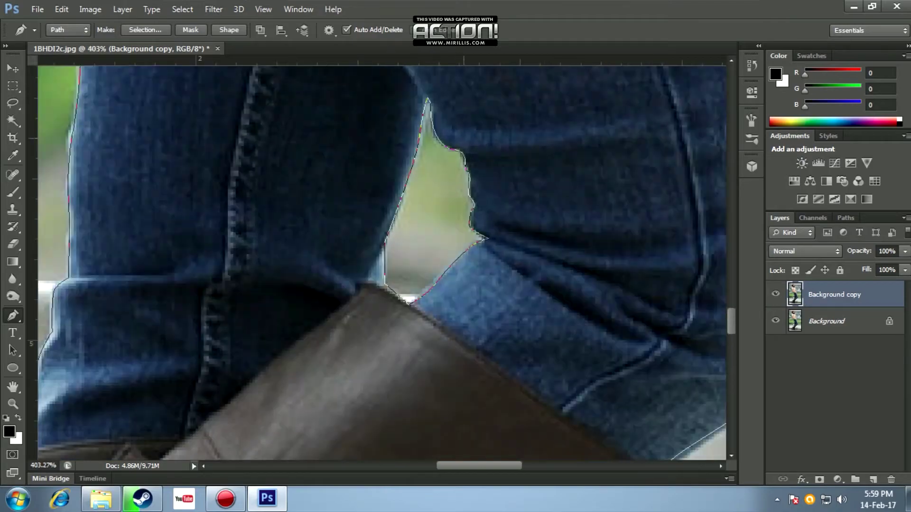
pyautogui.scroll(-2, 404, 76)
pyautogui.scroll(-2, 405, 76)
pyautogui.scroll(-2, 404, 75)
pyautogui.scroll(5, 382, 261)
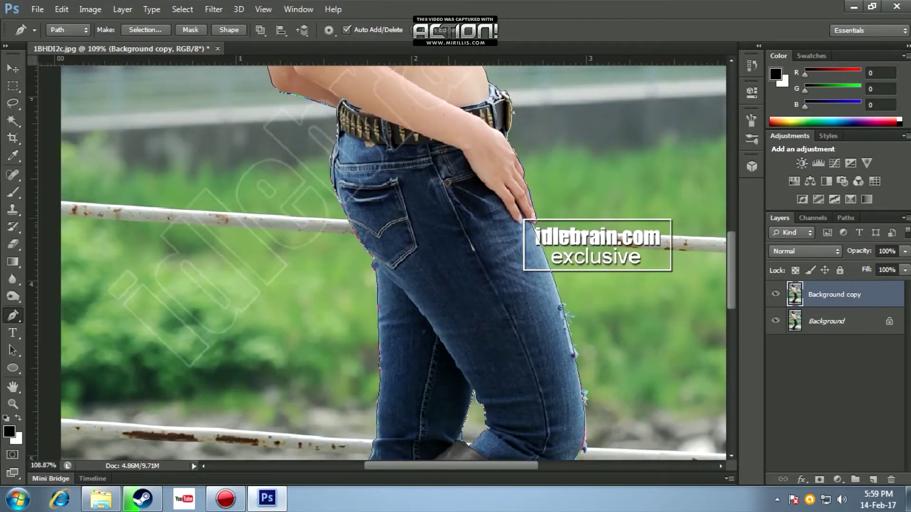
pyautogui.scroll(5, 382, 261)
pyautogui.scroll(5, 382, 261)
pyautogui.scroll(-3, 382, 261)
pyautogui.scroll(-1, 382, 261)
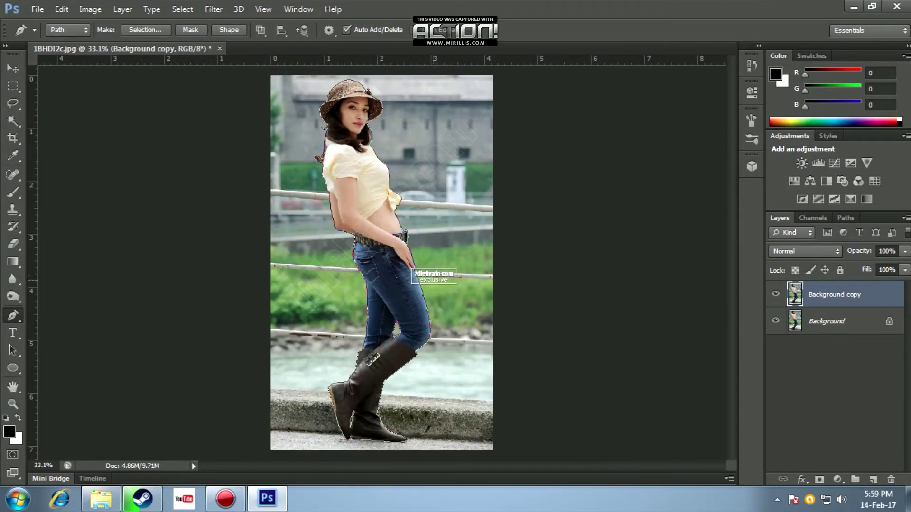
# Step: Turn the path into a selection, mask Background copy with it, and hide Background
pyautogui.rightClick(375, 175)
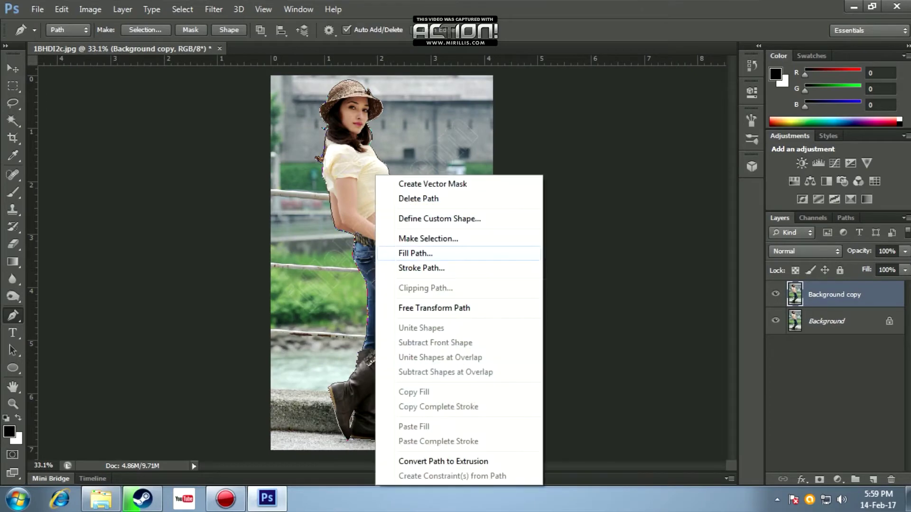
pyautogui.click(428, 239)
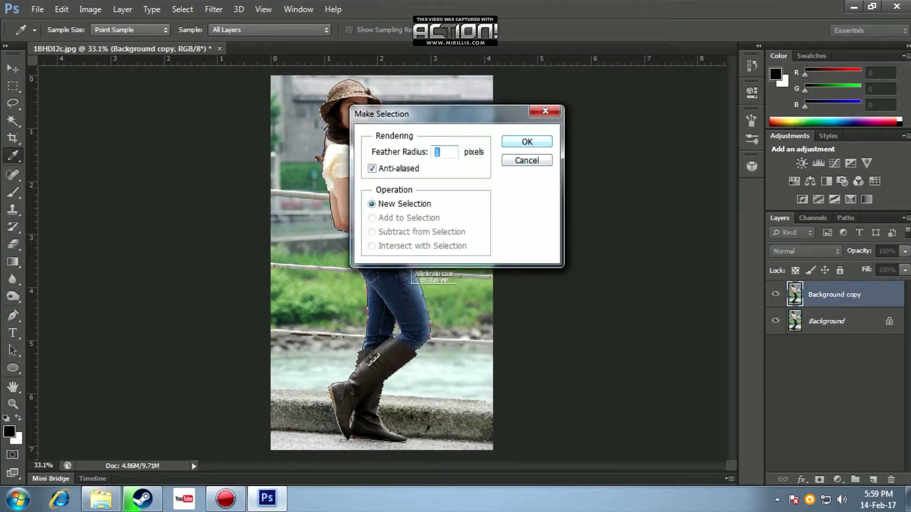
pyautogui.press('Return')
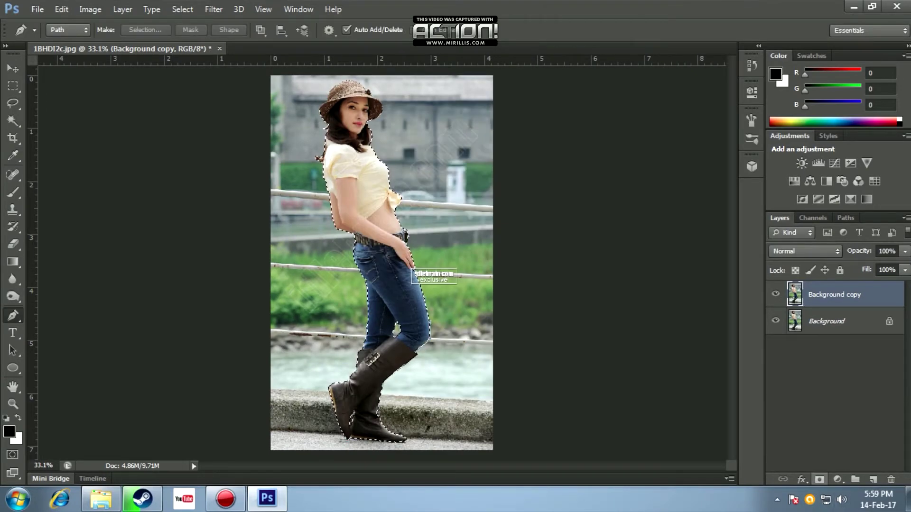
pyautogui.click(819, 479)
pyautogui.click(775, 320)
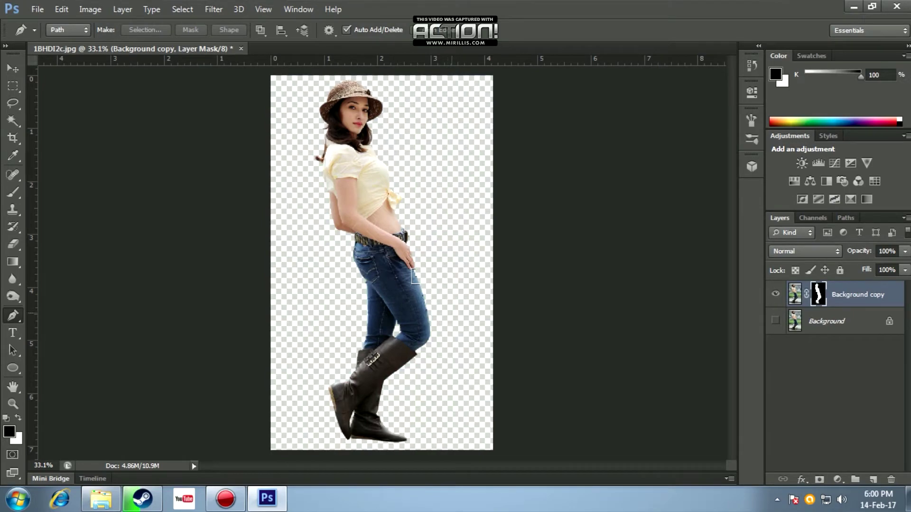
pyautogui.press('v')
pyautogui.scroll(5, 331, 113)
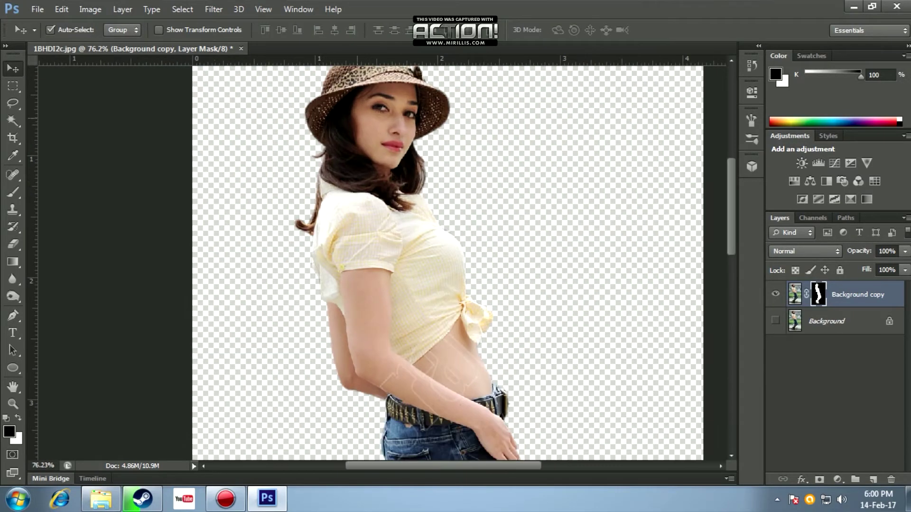
# Step: Zoom to the jeans and set up a small Clone Stamp brush on the layer's image, not its mask
pyautogui.scroll(-3, 442, 188)
pyautogui.scroll(2, 442, 187)
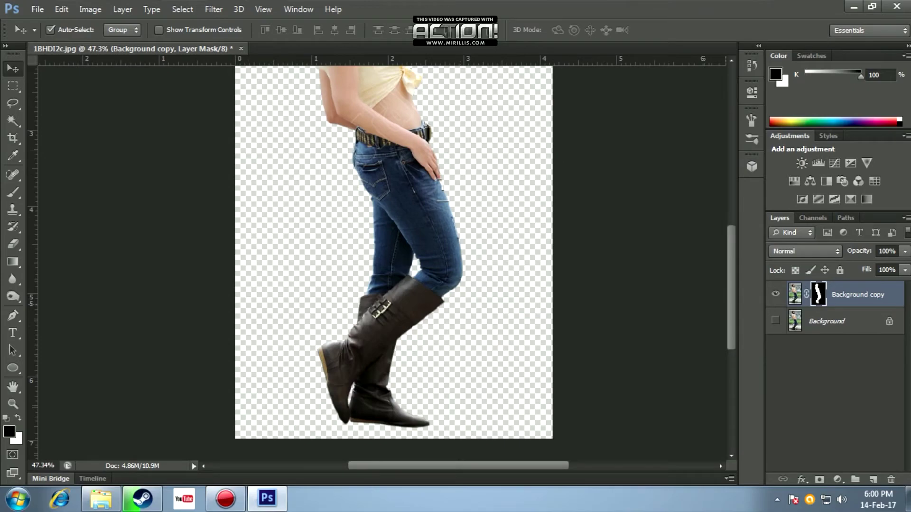
pyautogui.scroll(5, 441, 183)
pyautogui.scroll(2, 440, 183)
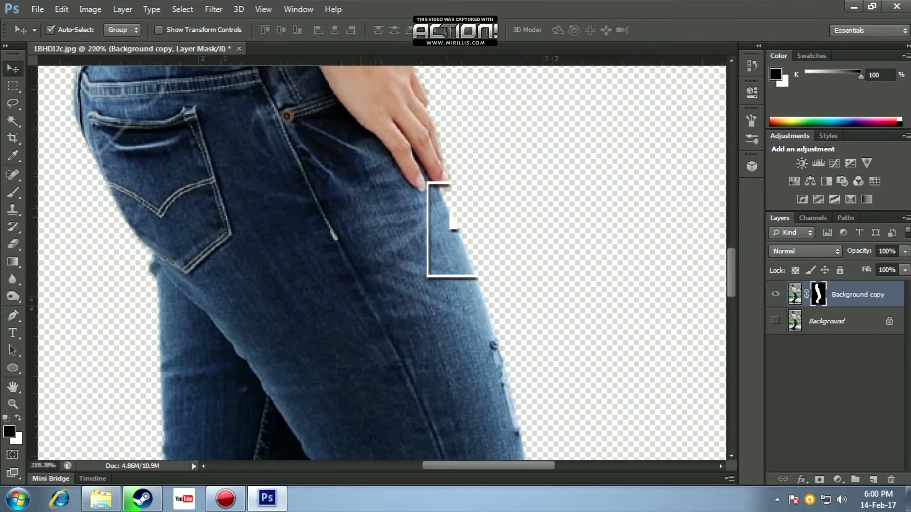
pyautogui.scroll(4, 441, 183)
pyautogui.moveTo(441, 183); pyautogui.dragTo(410, 161)
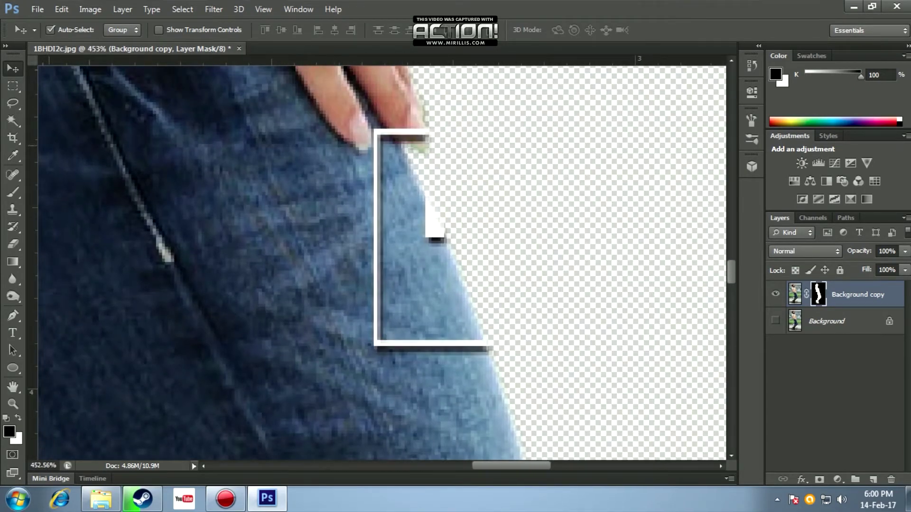
pyautogui.press('s')
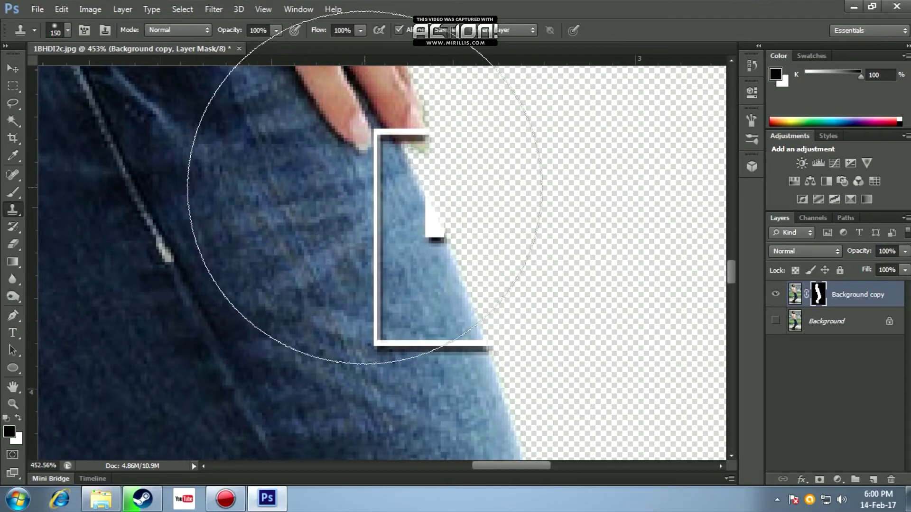
pyautogui.press('[')
pyautogui.press('[')
pyautogui.press('[')
pyautogui.press('[')
pyautogui.press('[')
pyautogui.press('[')
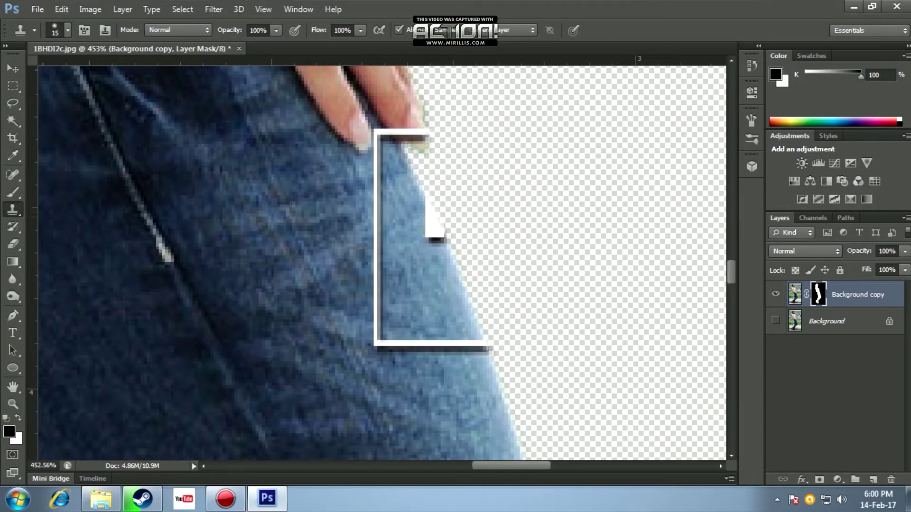
pyautogui.scroll(2, 403, 251)
pyautogui.scroll(2, 402, 251)
pyautogui.scroll(1, 403, 250)
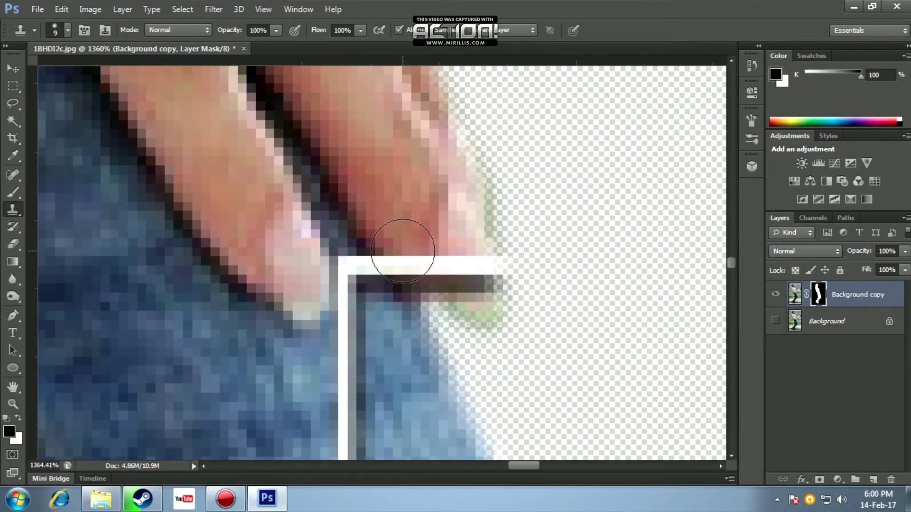
pyautogui.press('[')
pyautogui.press('[')
pyautogui.press('[')
pyautogui.click(794, 294)
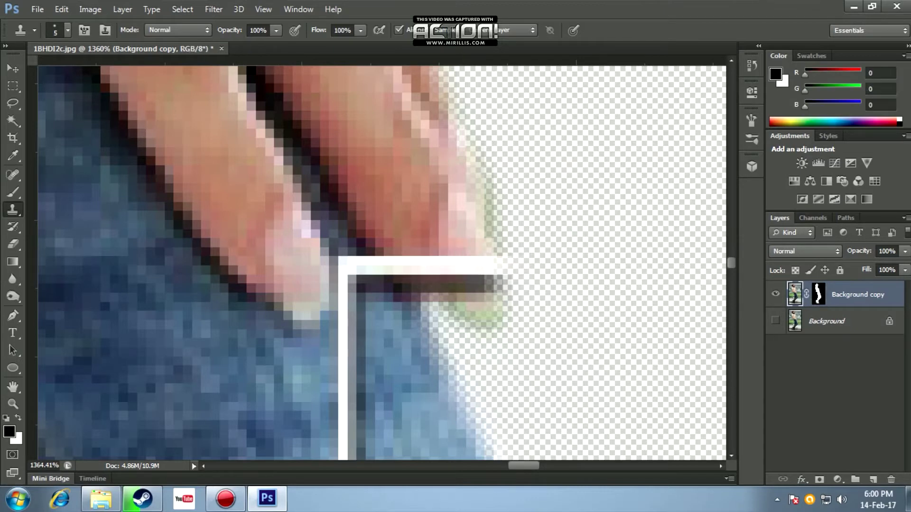
# Step: Clone over the white frame near the fingertip, its top edge, and the vertical strip
pyautogui.moveTo(437, 266); pyautogui.dragTo(488, 273)
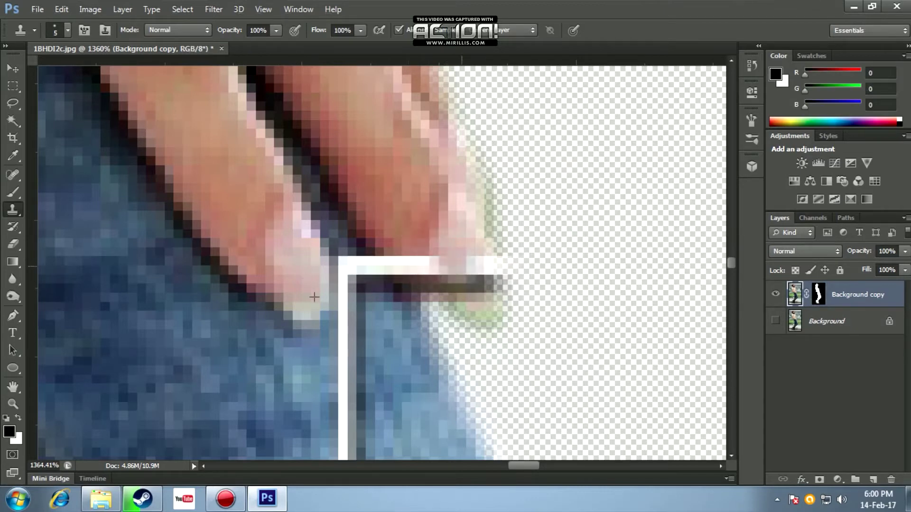
pyautogui.moveTo(394, 265)
pyautogui.mouseDown()
pyautogui.moveTo(438, 268)
pyautogui.moveTo(396, 264)
pyautogui.moveTo(413, 269)
pyautogui.mouseUp()
pyautogui.scroll(-2, 387, 261)
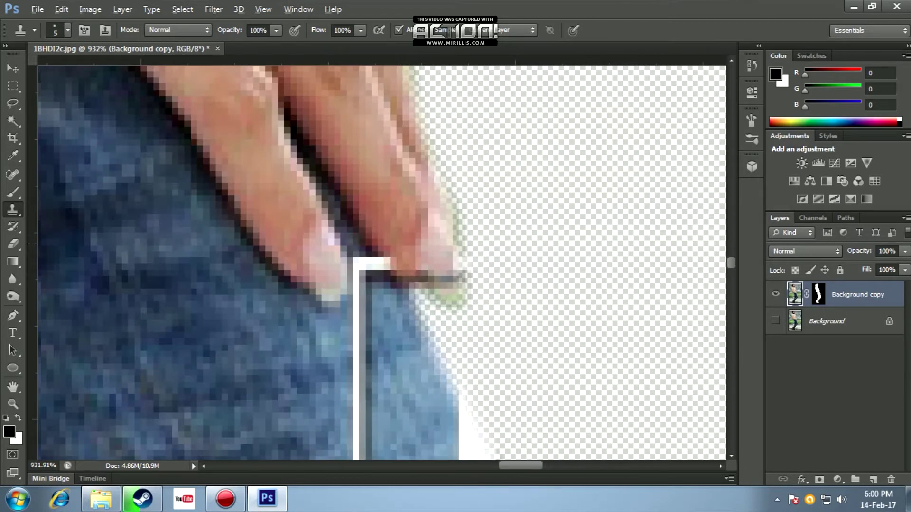
pyautogui.moveTo(356, 380); pyautogui.dragTo(357, 329)
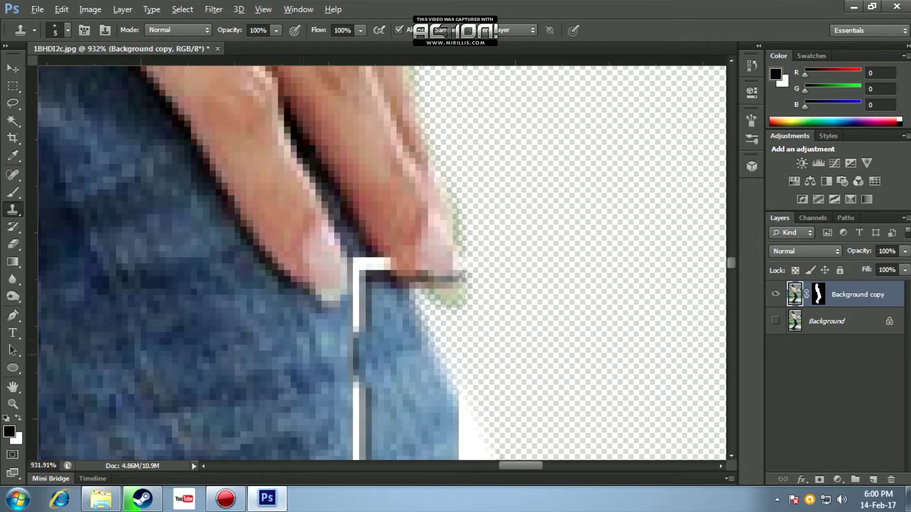
pyautogui.click(355, 354)
pyautogui.click(353, 352)
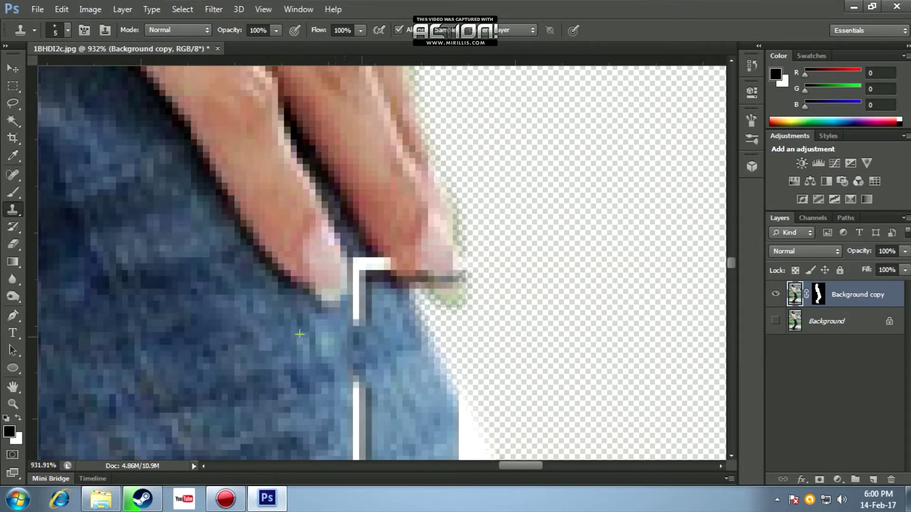
# Step: Clone denim over the L-shaped strip, another vertical strip, and the edge by the bar end
pyautogui.moveTo(357, 327)
pyautogui.mouseDown()
pyautogui.moveTo(357, 285)
pyautogui.moveTo(380, 264)
pyautogui.mouseUp()
pyautogui.moveTo(393, 320); pyautogui.dragTo(375, 212)
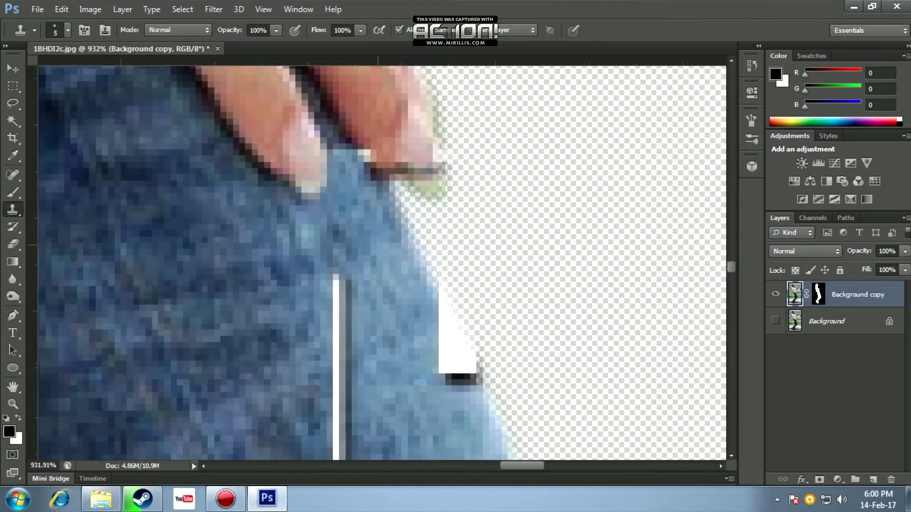
pyautogui.scroll(-3, 382, 261)
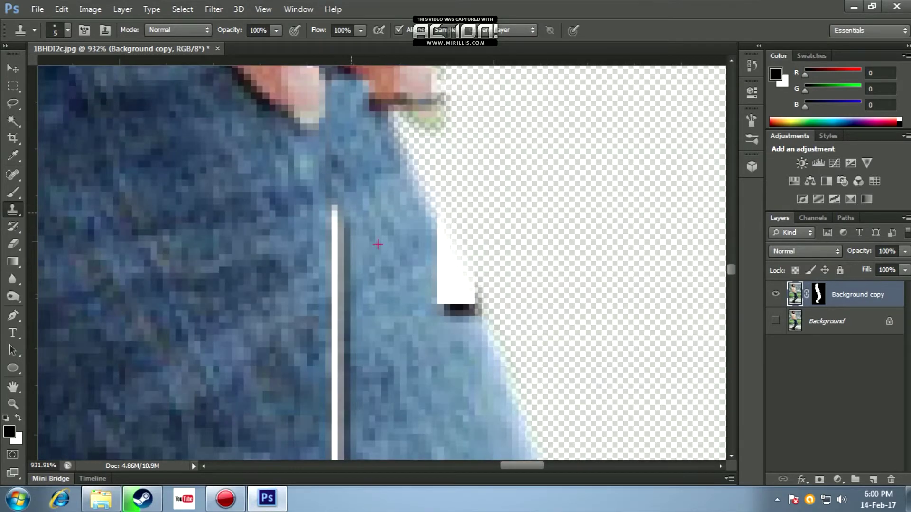
pyautogui.moveTo(337, 244); pyautogui.dragTo(334, 374)
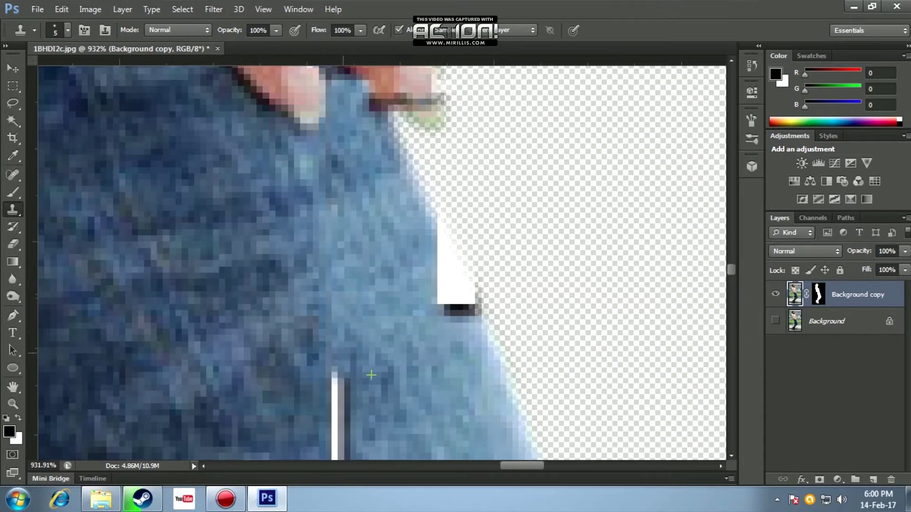
pyautogui.scroll(-7, 371, 375)
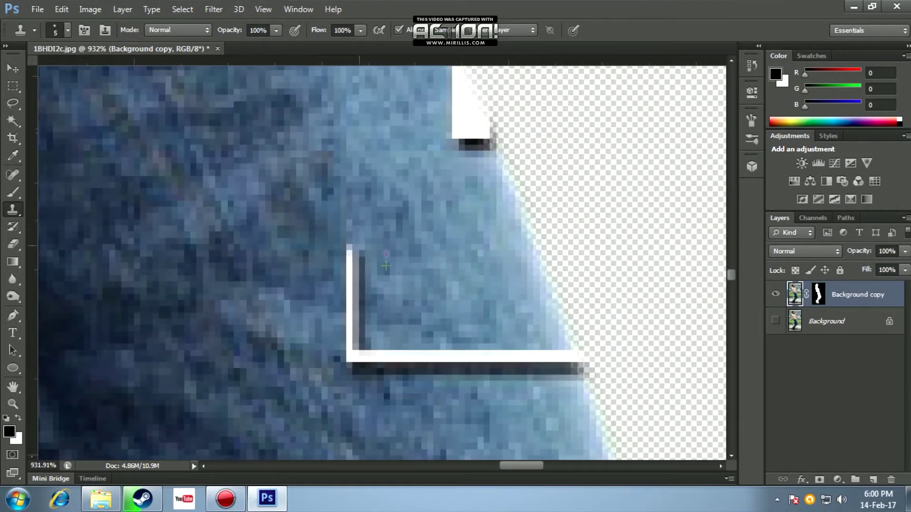
pyautogui.moveTo(351, 334)
pyautogui.mouseDown()
pyautogui.moveTo(358, 362)
pyautogui.moveTo(570, 370)
pyautogui.mouseUp()
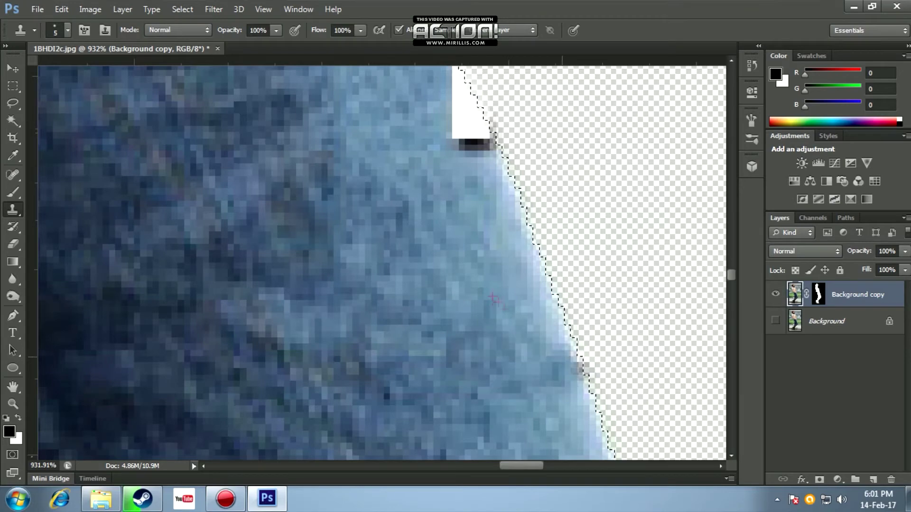
# Step: Zoom into the belly and add an empty Layer 1 above Background copy
pyautogui.scroll(-3, 436, 308)
pyautogui.scroll(2, 459, 260)
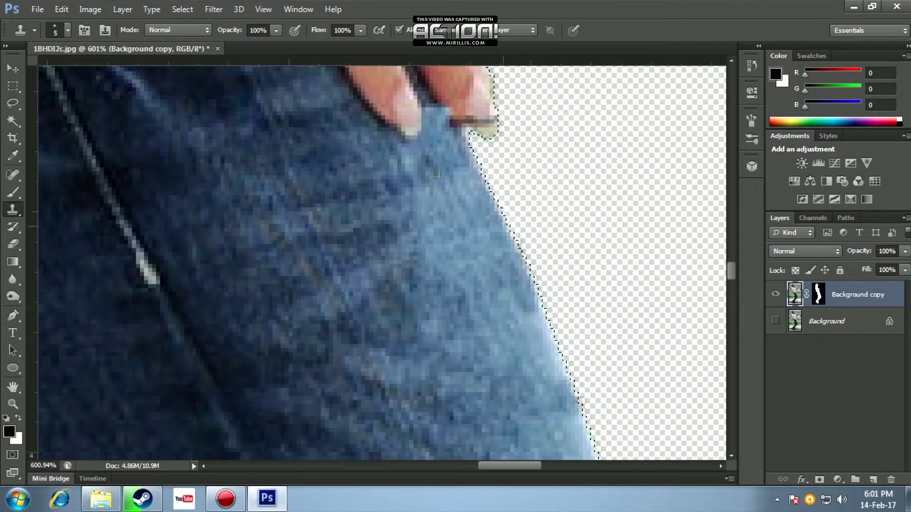
pyautogui.scroll(-2, 507, 337)
pyautogui.scroll(2, 507, 337)
pyautogui.scroll(2, 507, 337)
pyautogui.scroll(-3, 411, 279)
pyautogui.scroll(-2, 411, 279)
pyautogui.scroll(-2, 411, 279)
pyautogui.scroll(-2, 411, 280)
pyautogui.scroll(-2, 351, 152)
pyautogui.scroll(3, 351, 152)
pyautogui.scroll(3, 352, 152)
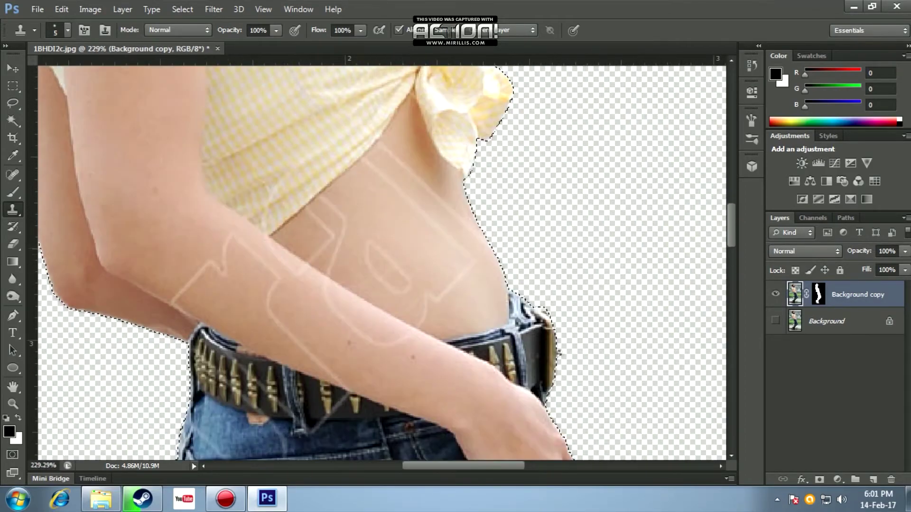
pyautogui.scroll(2, 351, 151)
pyautogui.scroll(2, 417, 238)
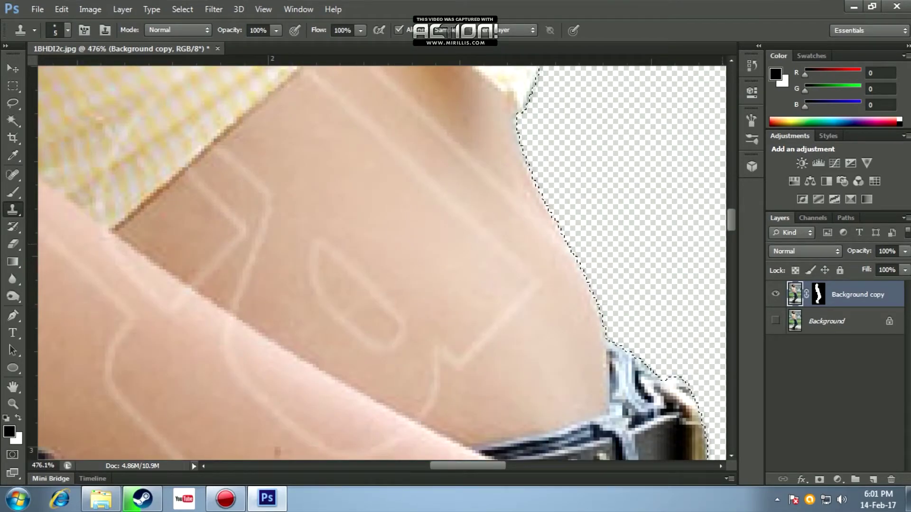
pyautogui.hotkey('ctrl', 'shift', 'alt', 'n')
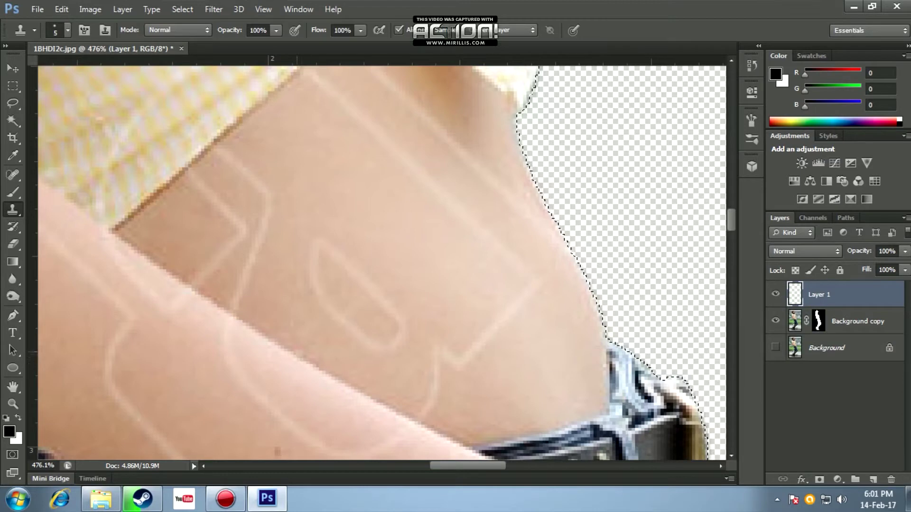
# Step: Load a 30% opacity, size 20 Brush with skin tone 206/184/162 sampled from the belly
pyautogui.press('b')
pyautogui.click(279, 29)
pyautogui.write('30')
pyautogui.press('Return')
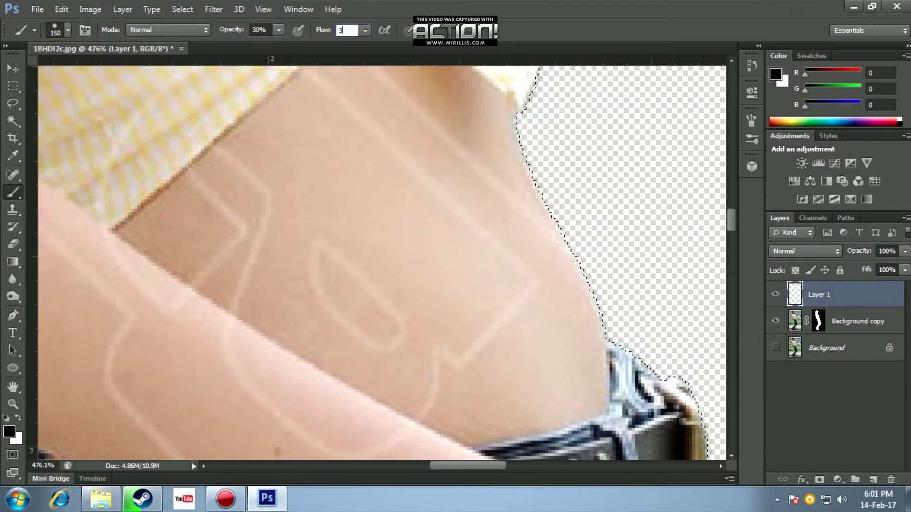
pyautogui.press('[')
pyautogui.press('[')
pyautogui.press('[')
pyautogui.press('[')
pyautogui.press('[')
pyautogui.press('[')
pyautogui.click(9, 432)
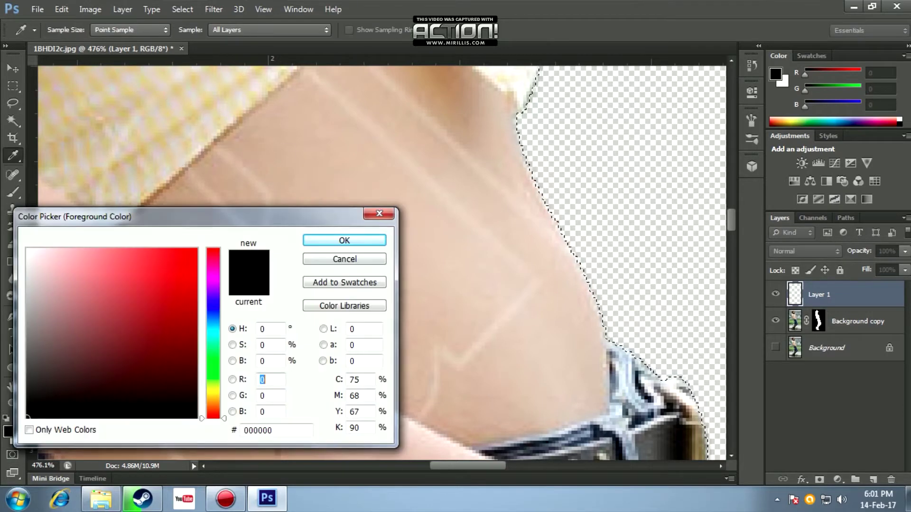
pyautogui.click(474, 285)
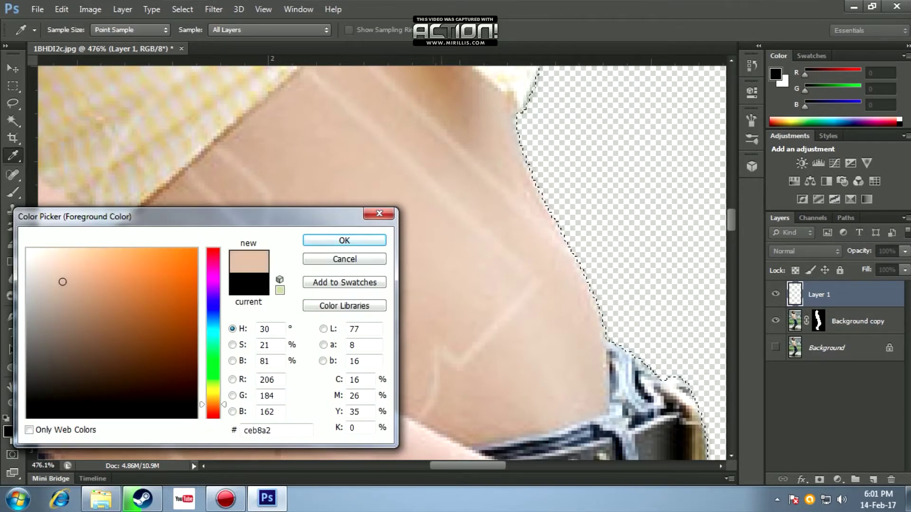
pyautogui.press('Return')
# Step: Paint sampled skin tones over the faint line loop and the lines across the belly
pyautogui.moveTo(358, 300); pyautogui.dragTo(331, 255)
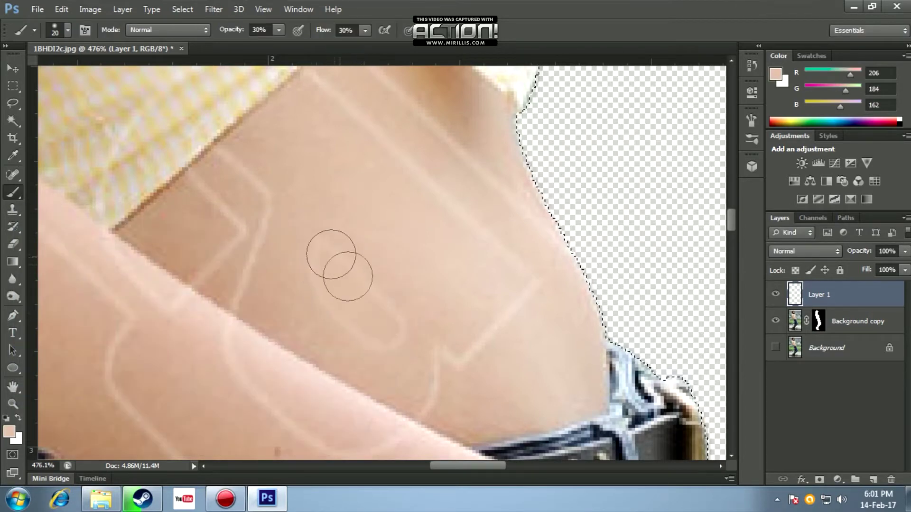
pyautogui.keyDown('alt'); pyautogui.click(355, 271); pyautogui.keyUp('alt')
pyautogui.moveTo(322, 248); pyautogui.dragTo(383, 344)
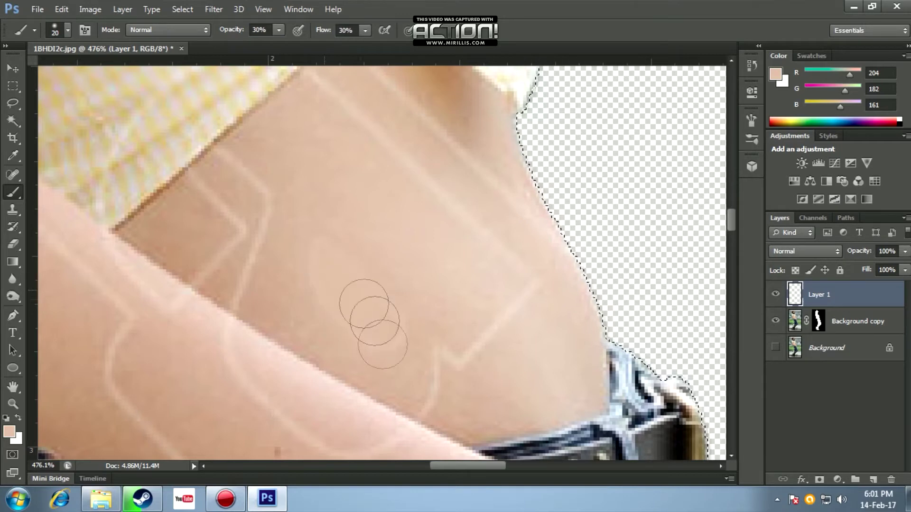
pyautogui.moveTo(357, 297); pyautogui.dragTo(366, 332)
pyautogui.keyDown('alt'); pyautogui.click(466, 336); pyautogui.keyUp('alt')
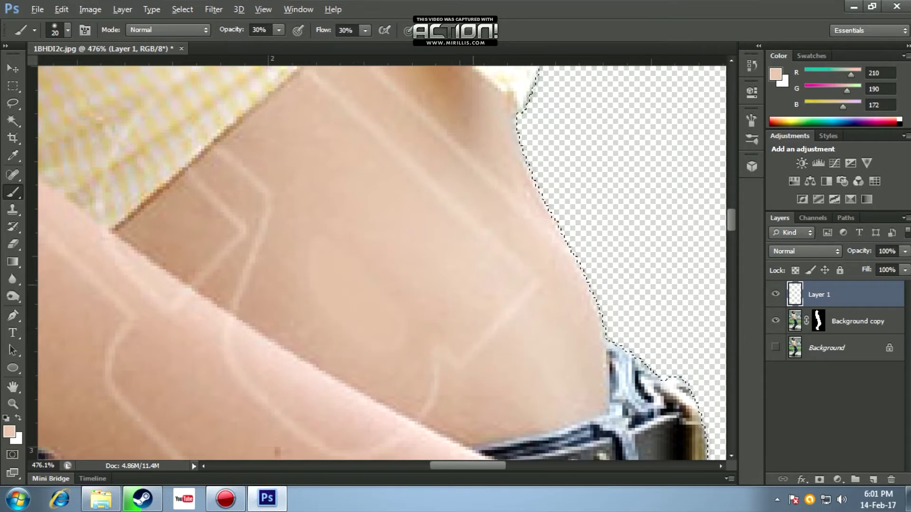
pyautogui.moveTo(500, 339); pyautogui.dragTo(436, 360)
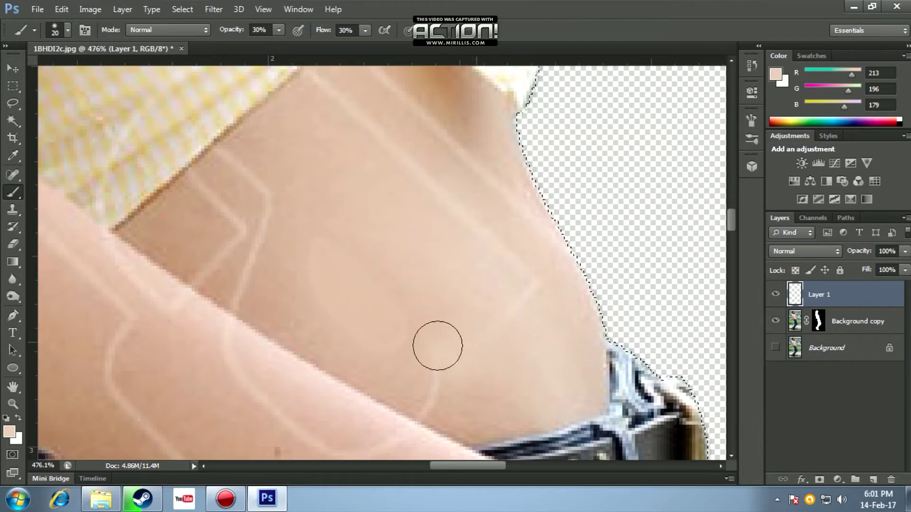
pyautogui.keyDown('alt'); pyautogui.click(505, 287); pyautogui.keyUp('alt')
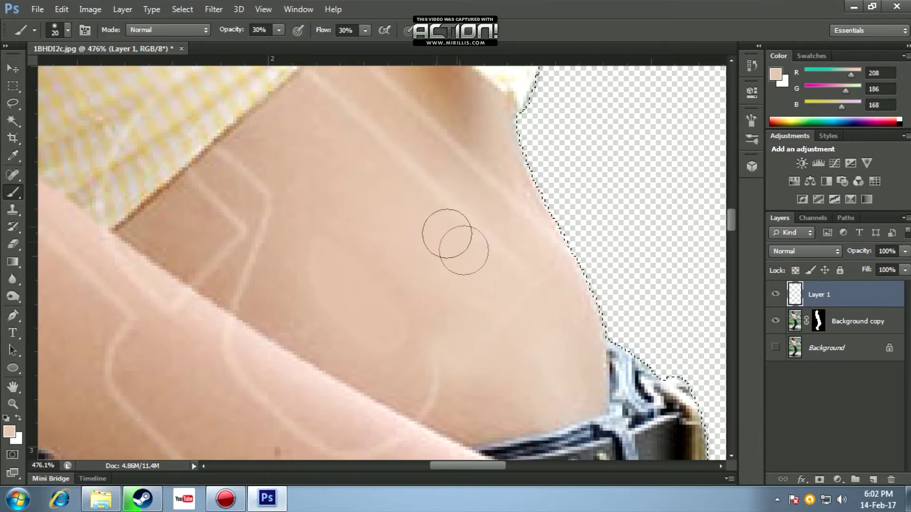
# Step: Paint darker and lighter sampled skin tones over the light lines beside the arm
pyautogui.scroll(2, 484, 240)
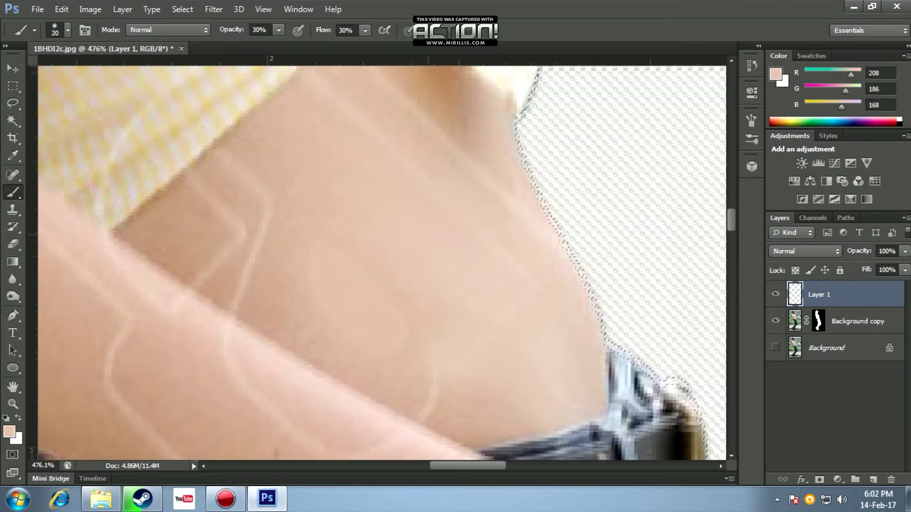
pyautogui.keyDown('alt'); pyautogui.click(377, 193); pyautogui.keyUp('alt')
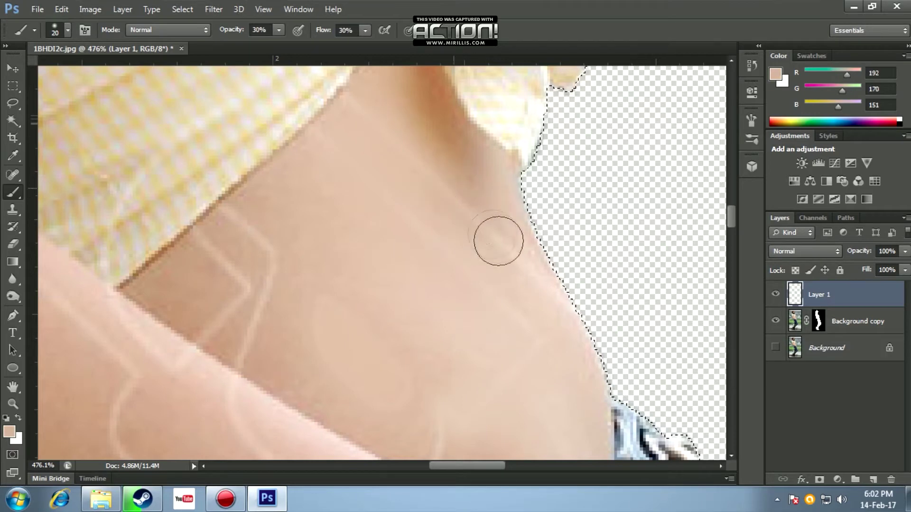
pyautogui.keyDown('alt'); pyautogui.click(479, 262); pyautogui.keyUp('alt')
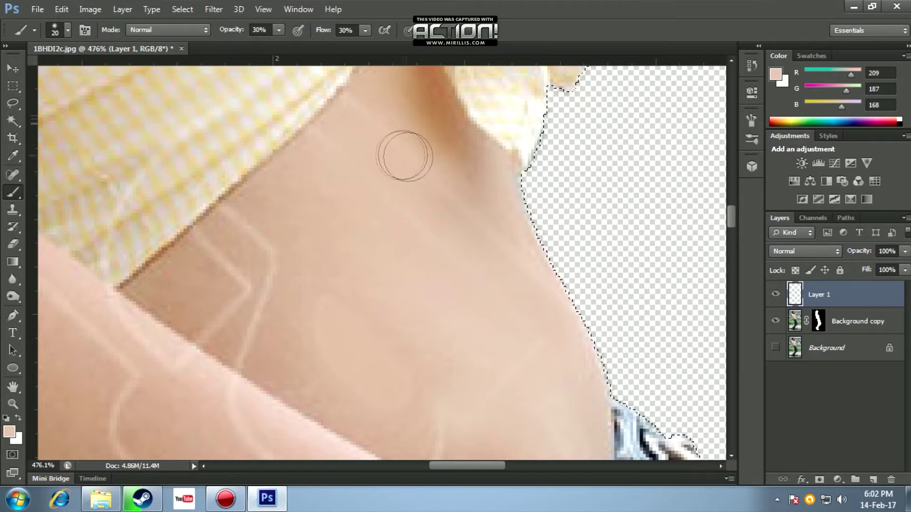
pyautogui.moveTo(412, 210); pyautogui.dragTo(457, 138)
pyautogui.keyDown('alt'); pyautogui.click(309, 147); pyautogui.keyUp('alt')
pyautogui.moveTo(309, 147)
pyautogui.mouseDown()
pyautogui.moveTo(297, 146)
pyautogui.moveTo(309, 167)
pyautogui.moveTo(291, 137)
pyautogui.moveTo(317, 196)
pyautogui.moveTo(309, 260)
pyautogui.moveTo(319, 228)
pyautogui.mouseUp()
pyautogui.keyDown('alt'); pyautogui.click(311, 266); pyautogui.keyUp('alt')
pyautogui.moveTo(311, 272)
pyautogui.mouseDown()
pyautogui.moveTo(336, 200)
pyautogui.moveTo(301, 295)
pyautogui.moveTo(331, 189)
pyautogui.moveTo(278, 218)
pyautogui.moveTo(258, 268)
pyautogui.moveTo(301, 212)
pyautogui.moveTo(295, 218)
pyautogui.moveTo(284, 190)
pyautogui.moveTo(270, 184)
pyautogui.moveTo(248, 177)
pyautogui.moveTo(247, 194)
pyautogui.moveTo(272, 215)
pyautogui.moveTo(260, 148)
pyautogui.moveTo(319, 199)
pyautogui.moveTo(305, 291)
pyautogui.moveTo(225, 224)
pyautogui.mouseUp()
pyautogui.keyDown('alt'); pyautogui.click(284, 233); pyautogui.keyUp('alt')
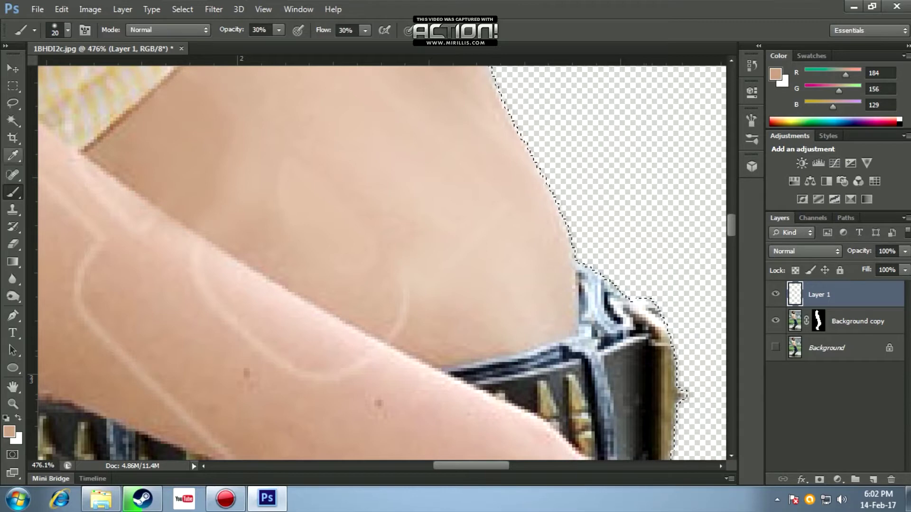
pyautogui.click(13, 297)
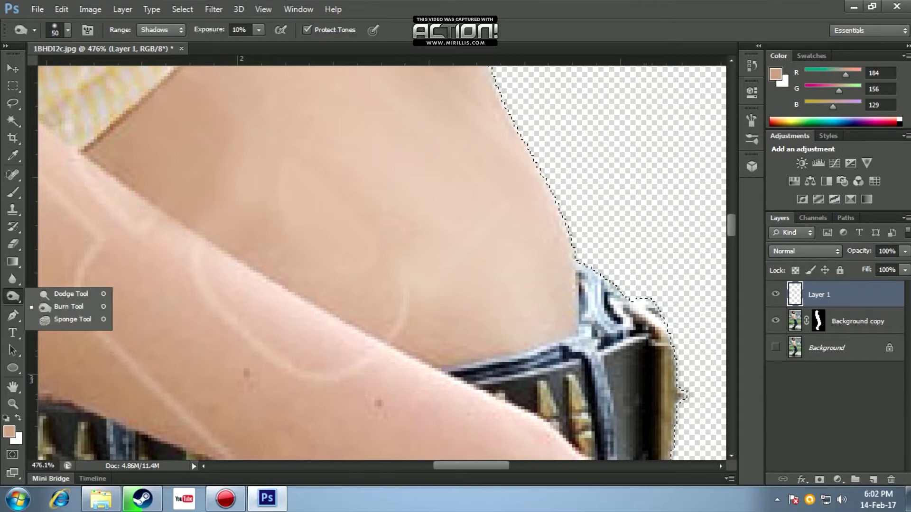
# Step: Switch to the Smudge tool at size 20 and blend the curved light line
pyautogui.click(13, 279)
pyautogui.click(71, 303)
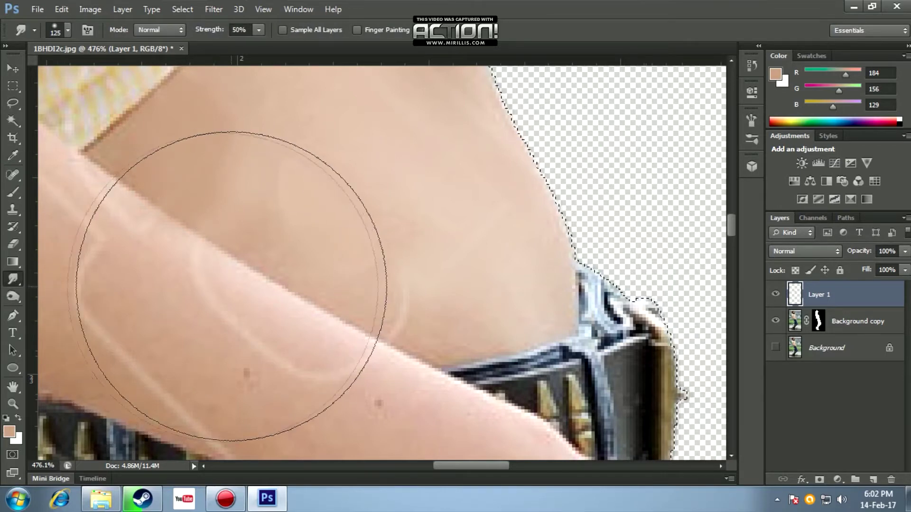
pyautogui.press('[')
pyautogui.press('[')
pyautogui.press('[')
pyautogui.press(']')
pyautogui.moveTo(428, 326); pyautogui.dragTo(376, 301)
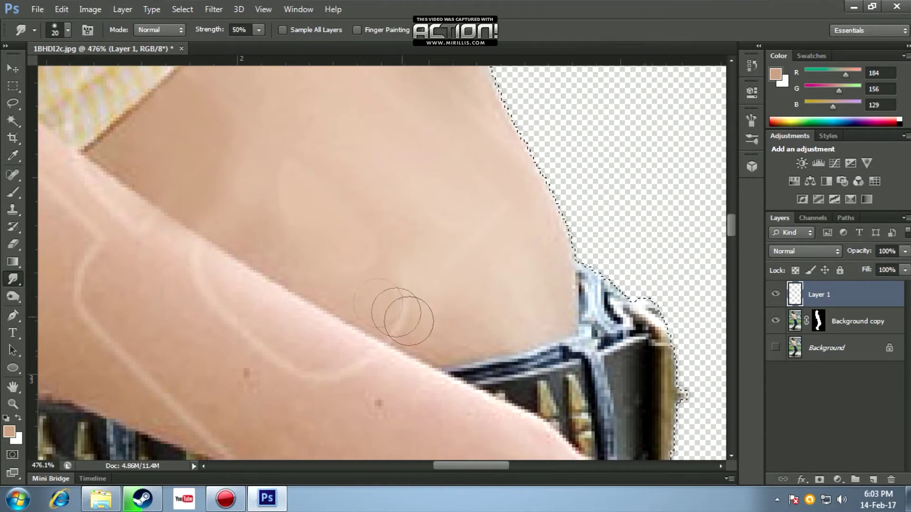
# Step: Make Background copy active and smudge away the diagonal light line on the arm
pyautogui.click(850, 322)
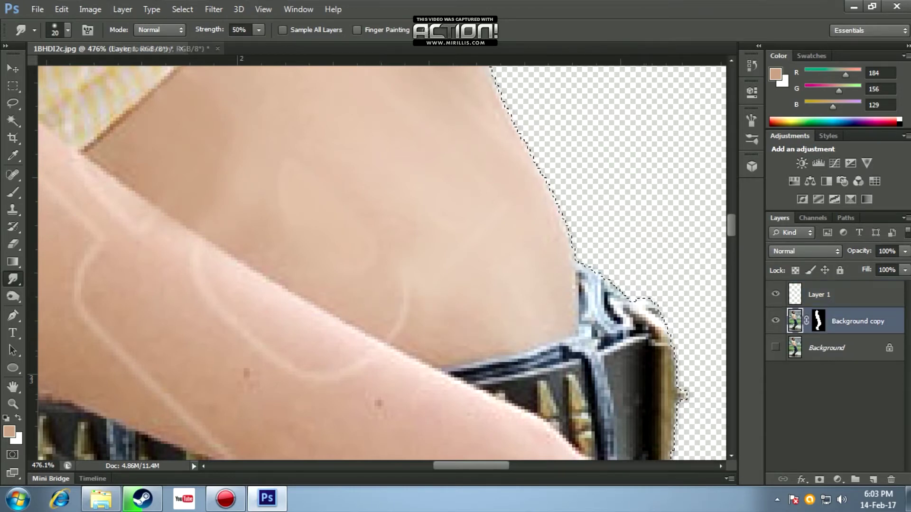
pyautogui.hscroll(-3, 475, 323)
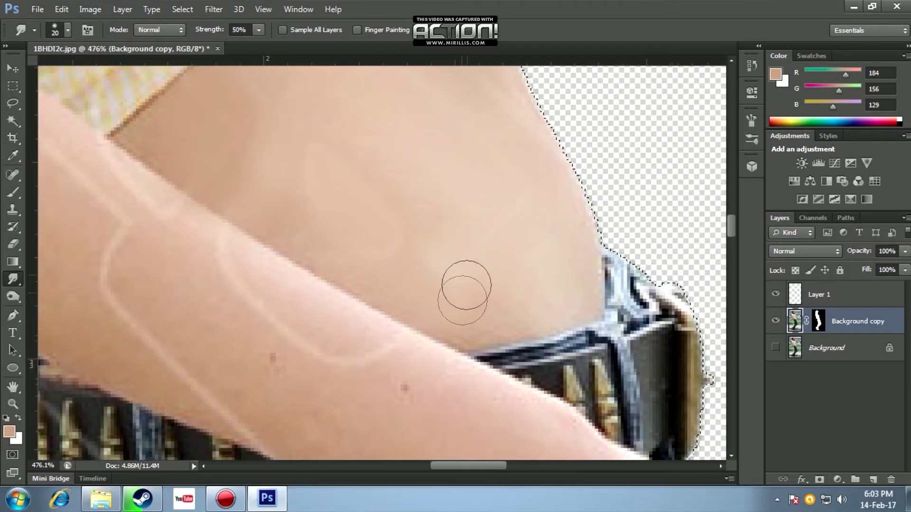
pyautogui.scroll(2, 413, 275)
pyautogui.scroll(2, 362, 240)
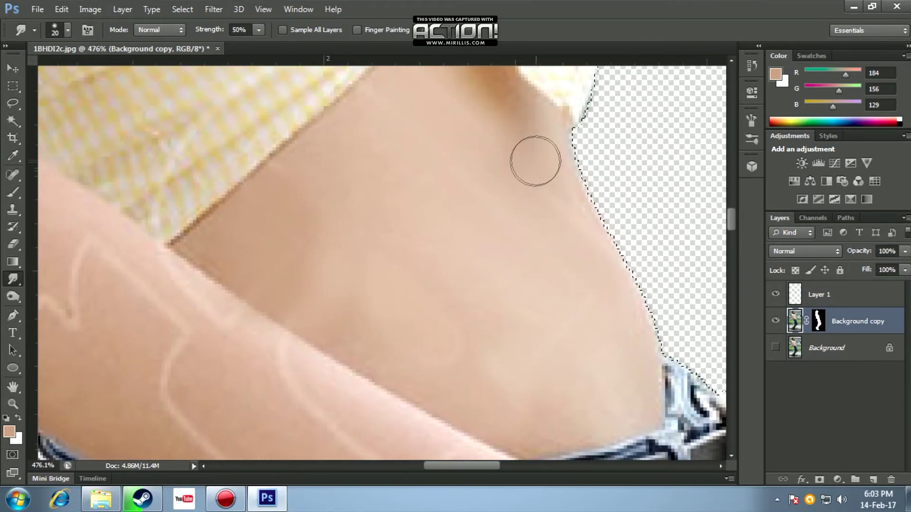
pyautogui.scroll(1, 452, 153)
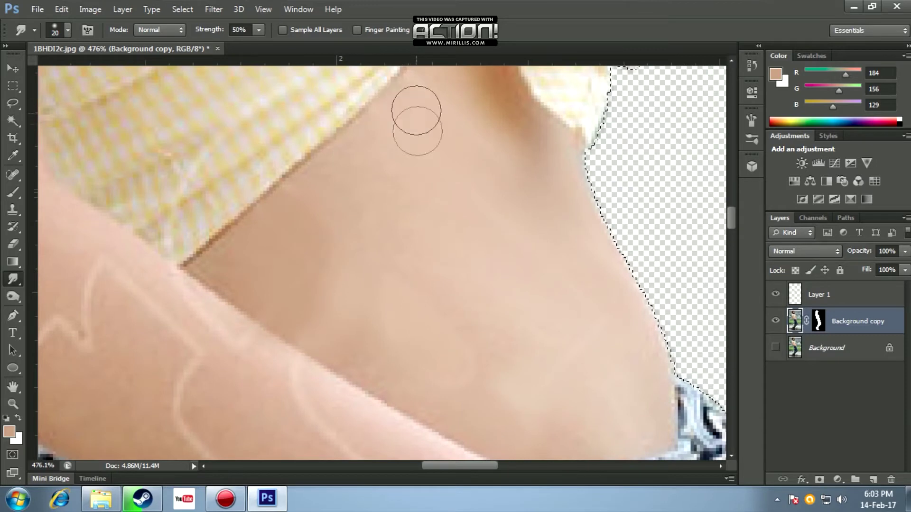
pyautogui.scroll(-5, 410, 236)
pyautogui.hscroll(-2, 410, 236)
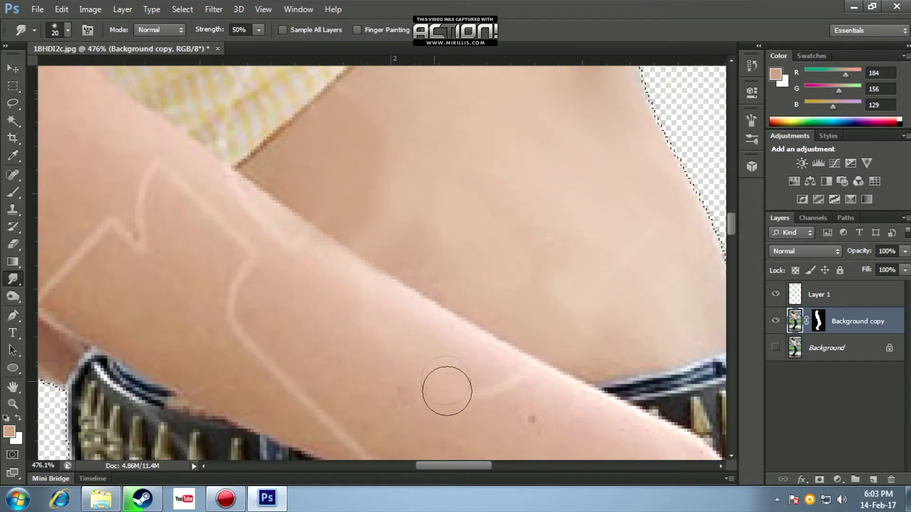
pyautogui.scroll(-4, 494, 386)
pyautogui.moveTo(238, 220)
pyautogui.mouseDown()
pyautogui.moveTo(309, 311)
pyautogui.moveTo(387, 366)
pyautogui.mouseUp()
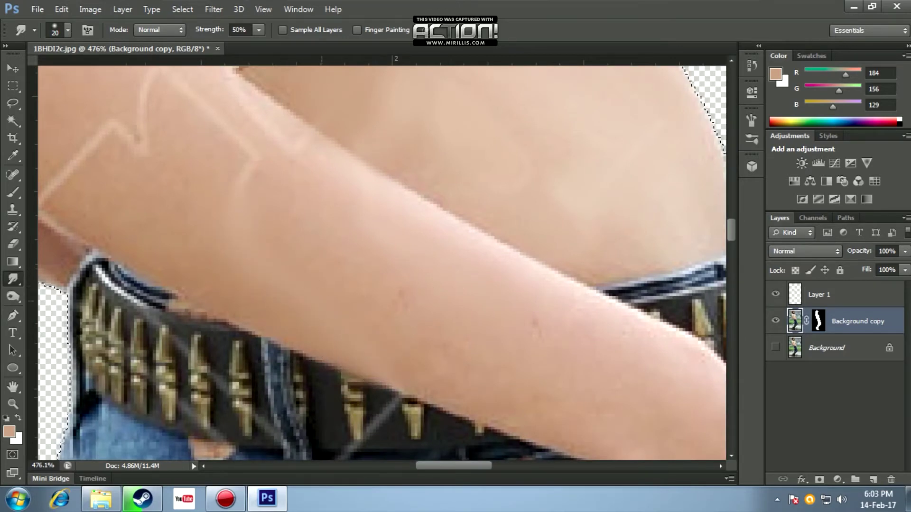
# Step: Smudge out the light zigzag line on the forearm and check the result
pyautogui.scroll(2, 387, 248)
pyautogui.hscroll(-5, 386, 248)
pyautogui.moveTo(351, 166)
pyautogui.mouseDown()
pyautogui.moveTo(274, 132)
pyautogui.moveTo(305, 220)
pyautogui.mouseUp()
pyautogui.hscroll(-3, 305, 220)
pyautogui.moveTo(246, 247); pyautogui.dragTo(273, 231)
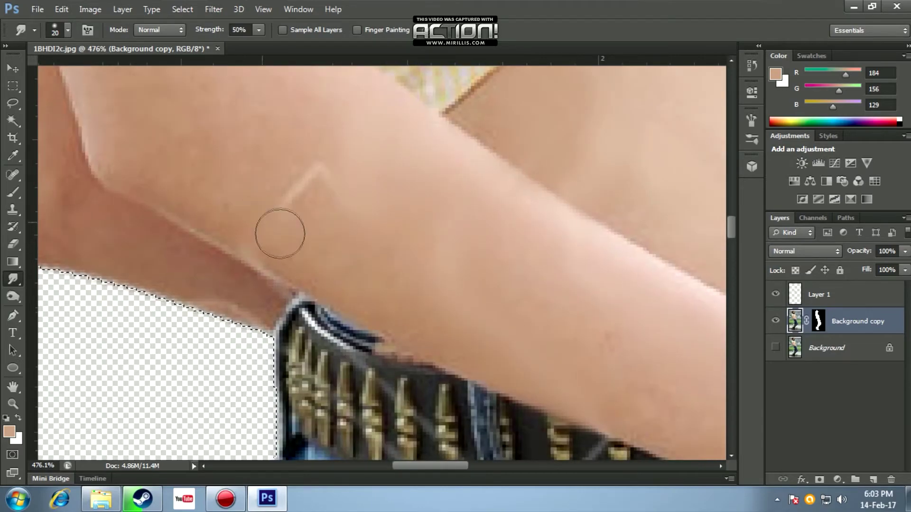
pyautogui.scroll(-3, 297, 244)
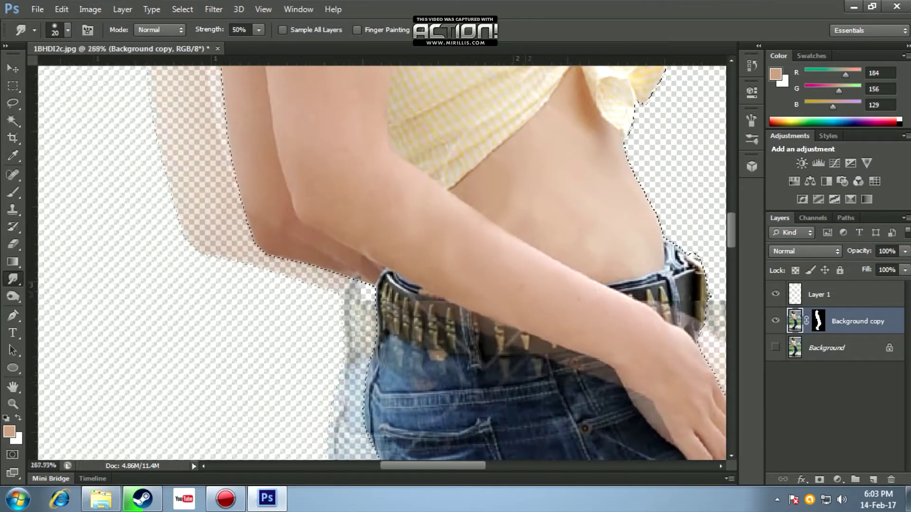
pyautogui.scroll(2, 465, 268)
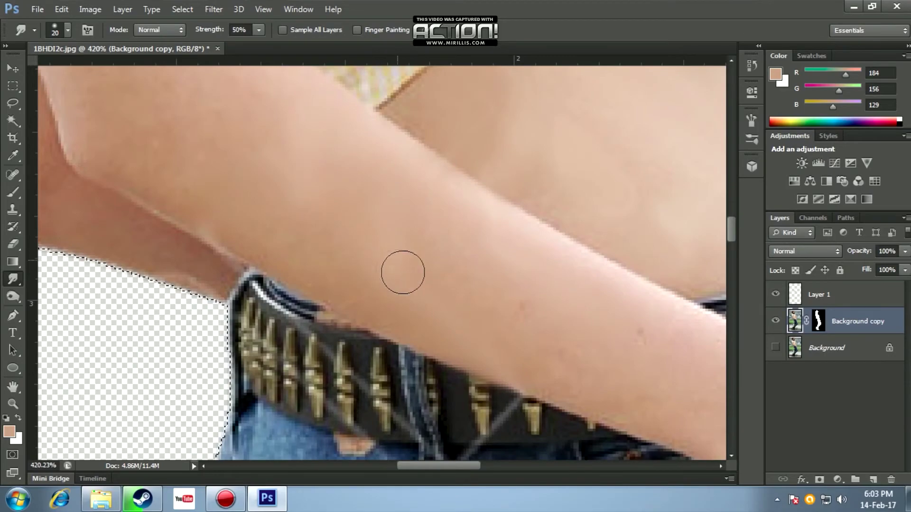
pyautogui.scroll(-5, 403, 272)
pyautogui.scroll(-2, 402, 273)
pyautogui.scroll(-5, 403, 272)
pyautogui.scroll(-1, 403, 273)
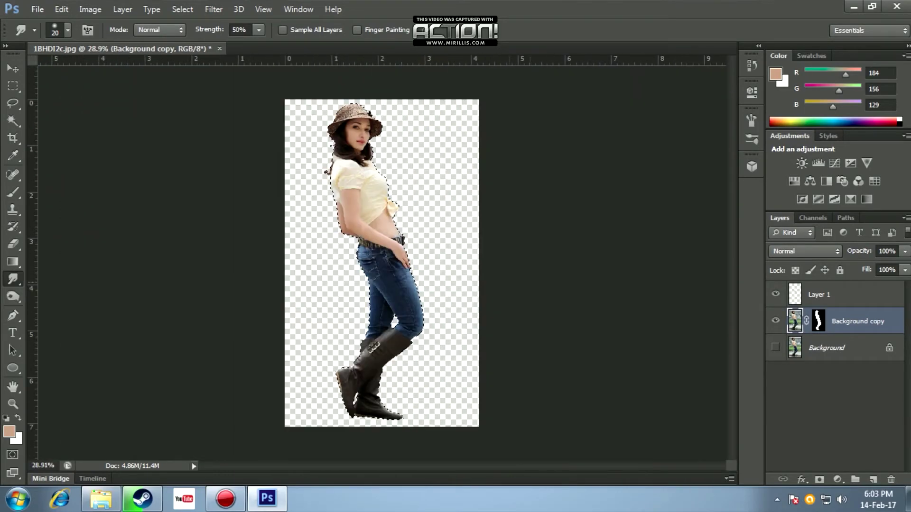
pyautogui.scroll(5, 398, 247)
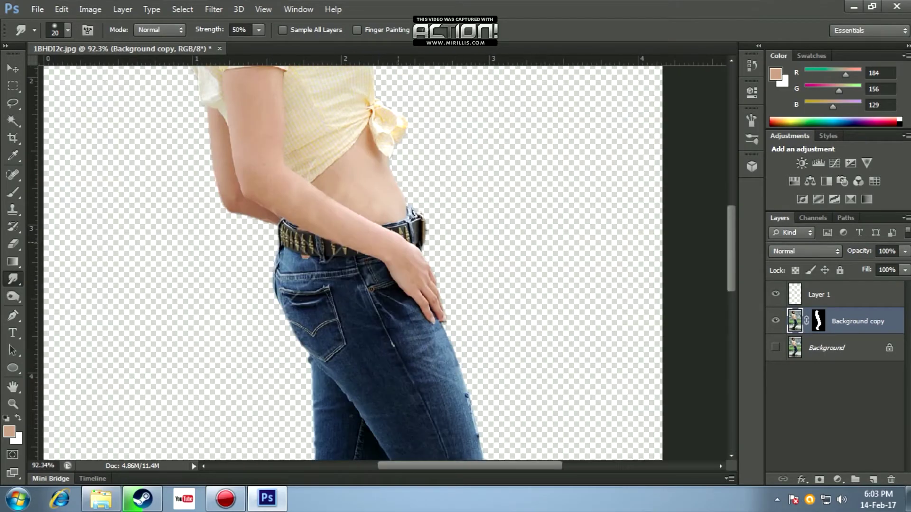
pyautogui.scroll(1, 340, 170)
pyautogui.scroll(2, 341, 170)
pyautogui.scroll(2, 340, 169)
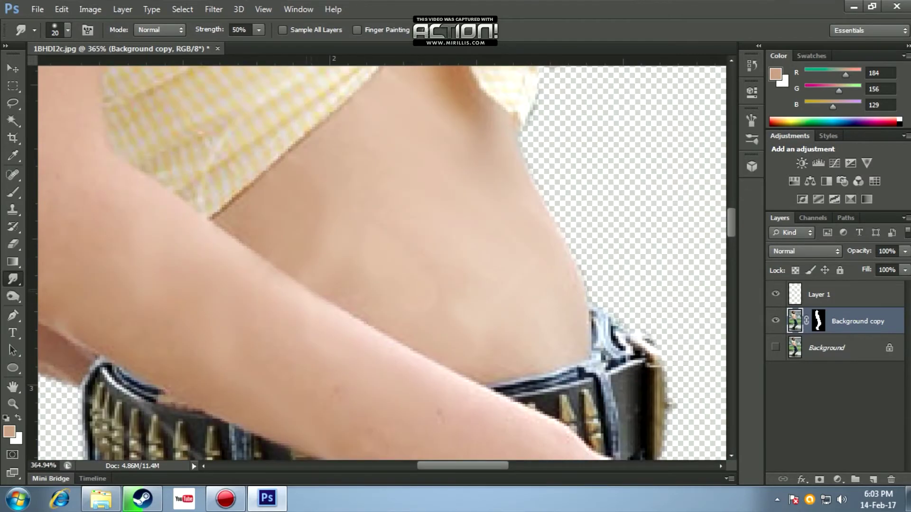
# Step: Make Layer 1 active, zoom out to the whole figure, and choose the Move tool
pyautogui.press('b')
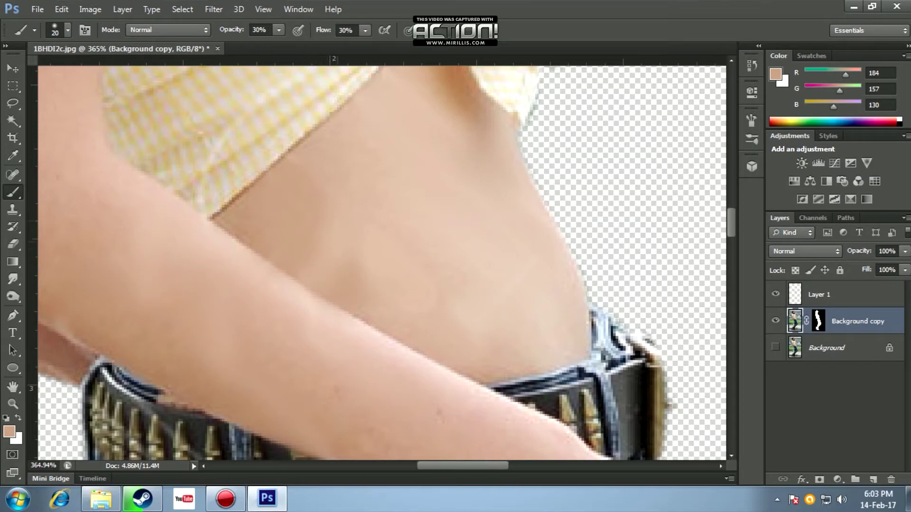
pyautogui.scroll(-3, 232, 227)
pyautogui.scroll(3, 231, 227)
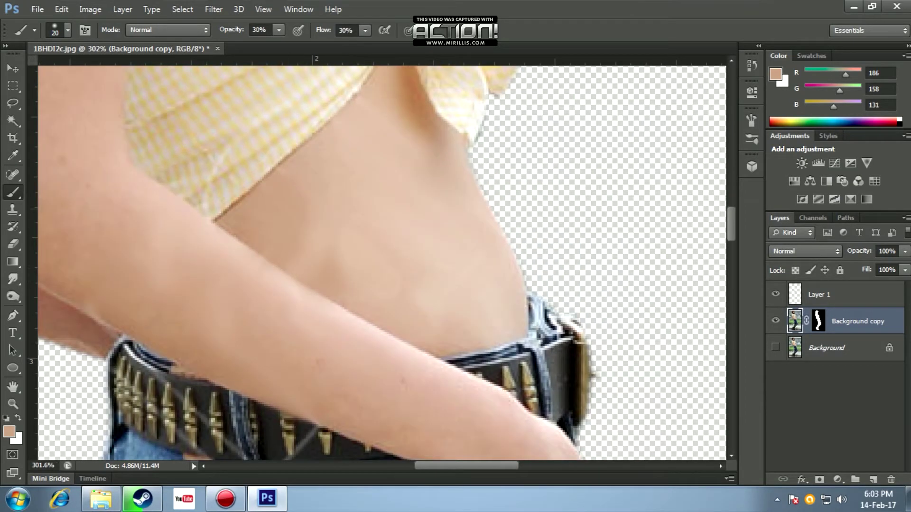
pyautogui.hotkey('alt', ']')
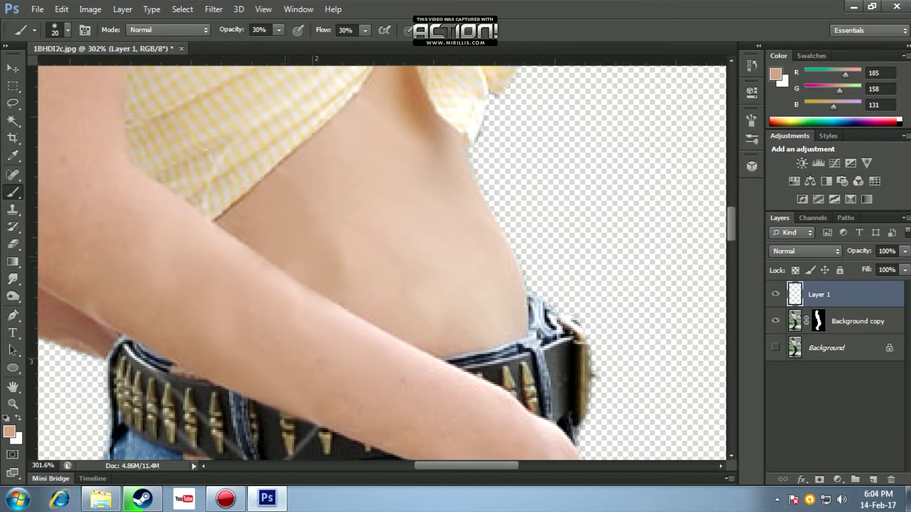
pyautogui.scroll(-3, 382, 229)
pyautogui.scroll(-2, 382, 229)
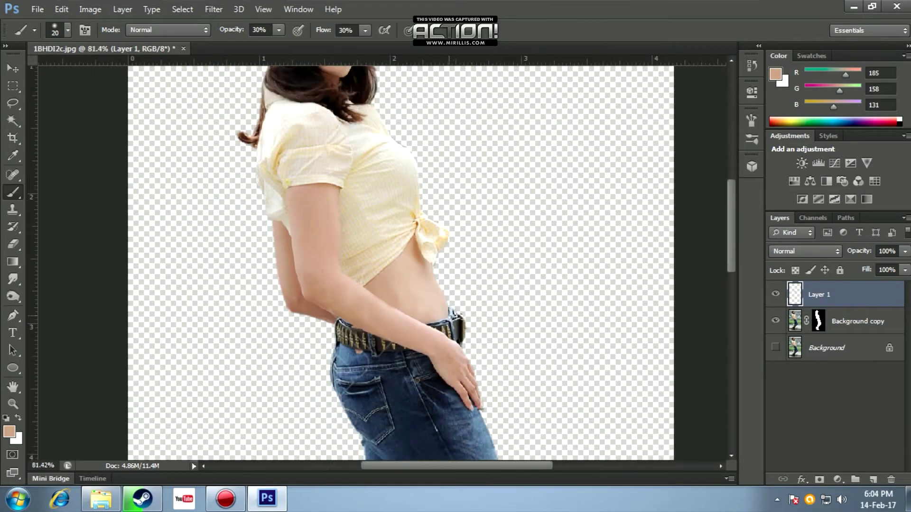
pyautogui.scroll(-1, 382, 229)
pyautogui.scroll(-2, 382, 229)
pyautogui.press('v')
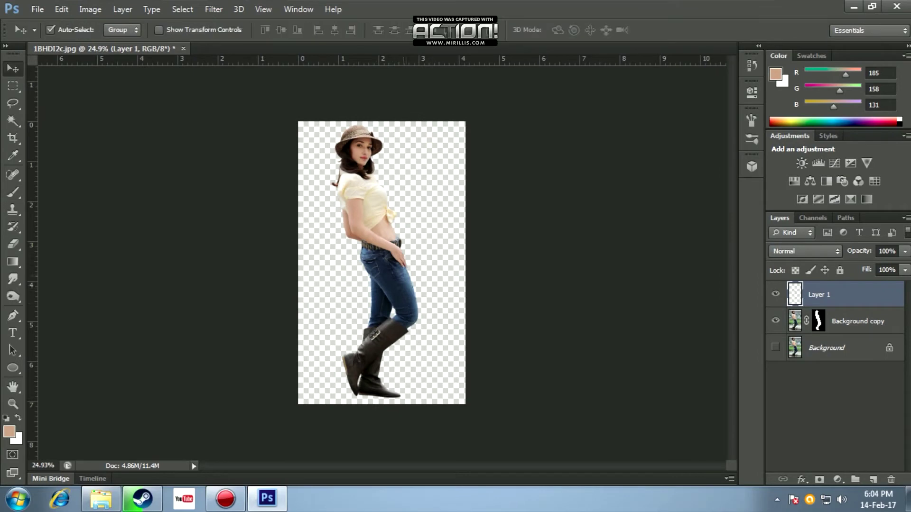
# Step: Open Refine Mask from the Background copy layer mask's context menu
pyautogui.rightClick(818, 321)
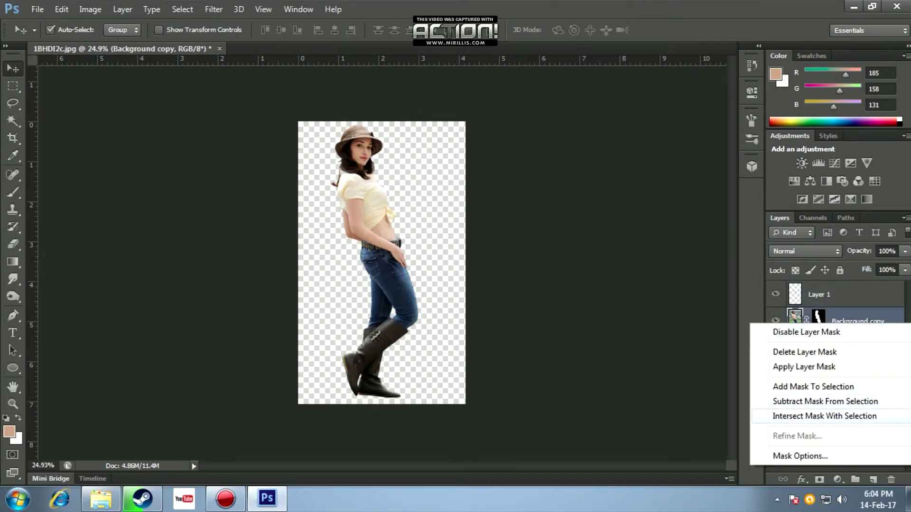
pyautogui.press('Escape')
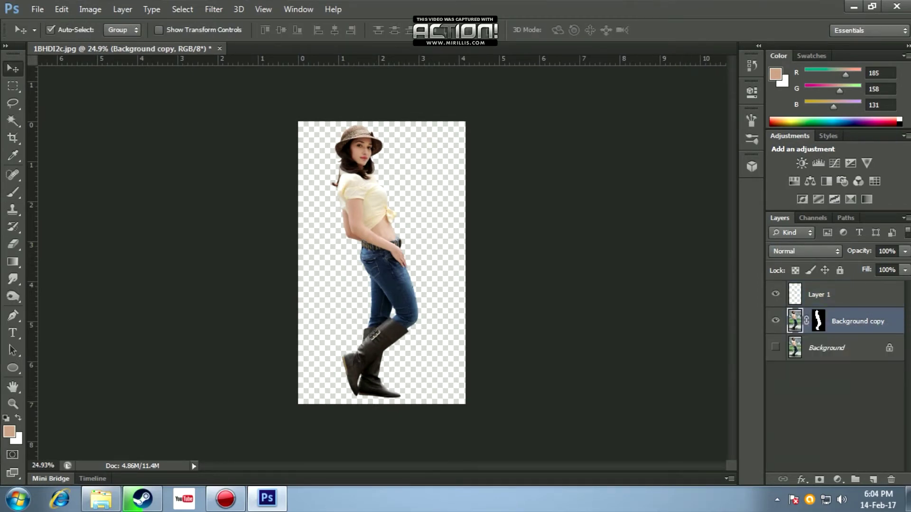
pyautogui.rightClick(856, 321)
pyautogui.press('Escape')
pyautogui.rightClick(818, 320)
pyautogui.click(802, 435)
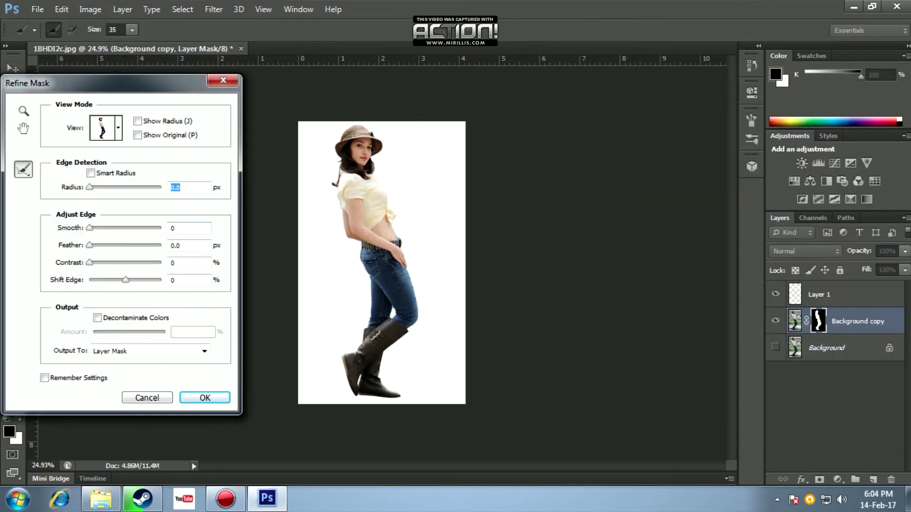
# Step: Shrink the Refine Radius brush to 15 and brush along the hair strands
pyautogui.scroll(3, 368, 159)
pyautogui.scroll(2, 368, 158)
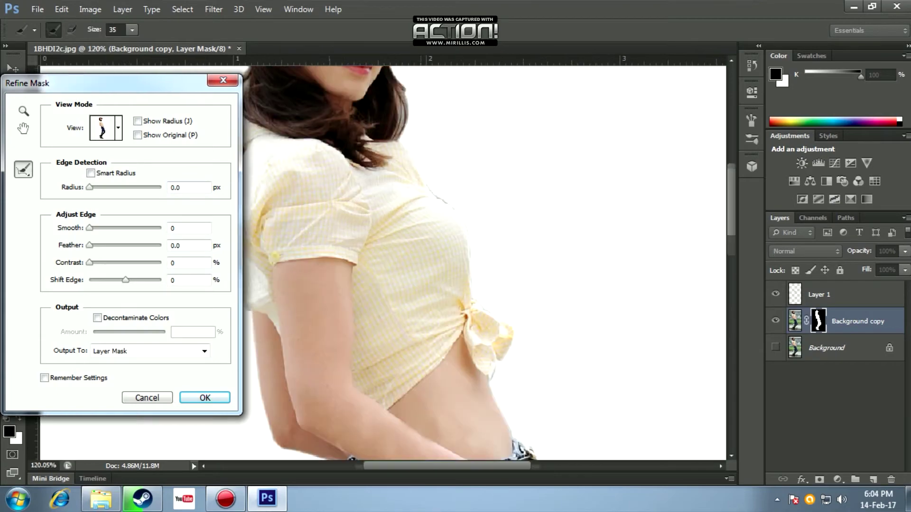
pyautogui.scroll(2, 412, 122)
pyautogui.scroll(2, 413, 122)
pyautogui.scroll(2, 426, 222)
pyautogui.scroll(2, 427, 222)
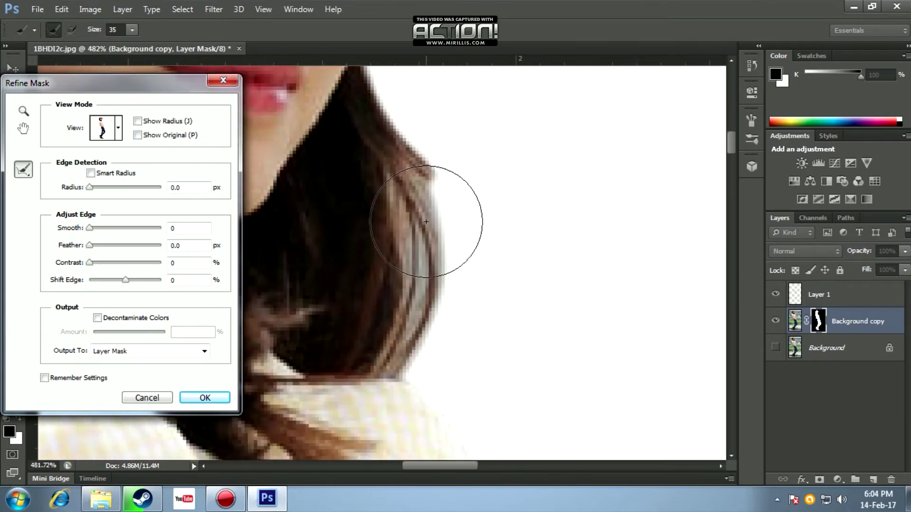
pyautogui.press('[')
pyautogui.press('[')
pyautogui.moveTo(430, 190); pyautogui.dragTo(400, 356)
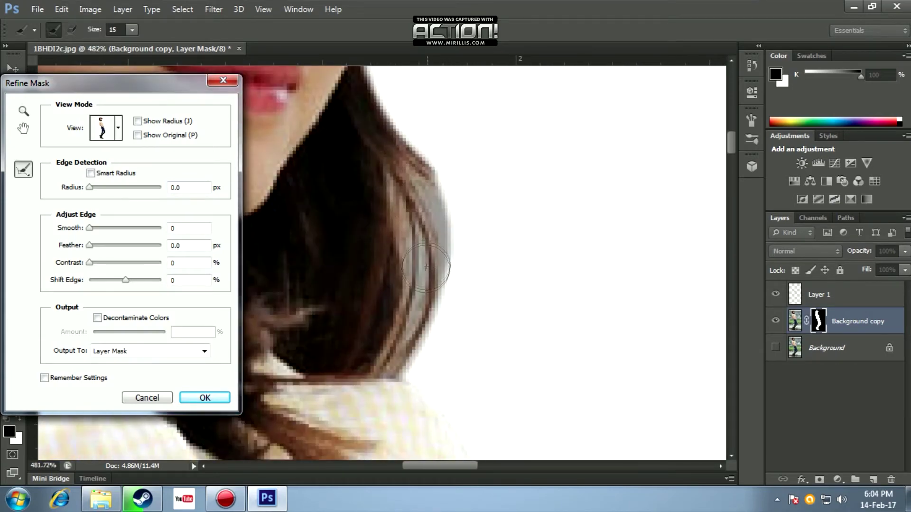
pyautogui.scroll(-2, 451, 331)
pyautogui.scroll(1, 451, 331)
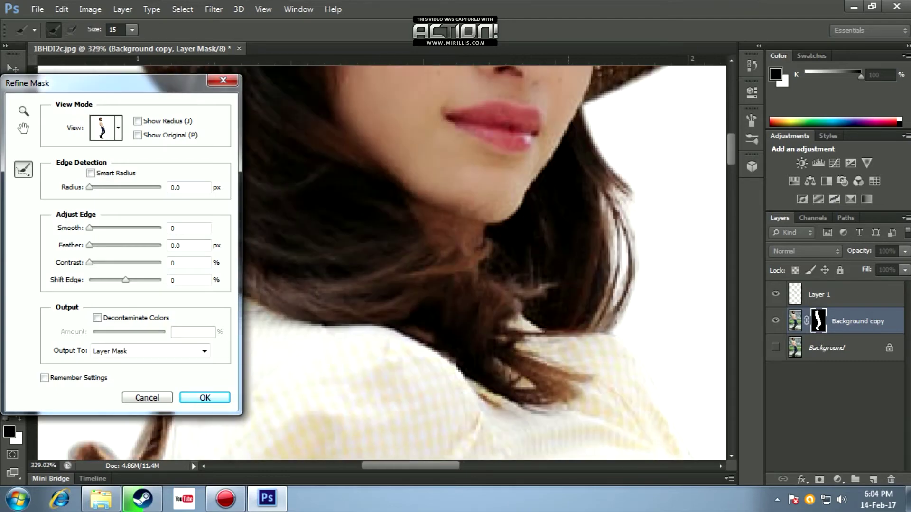
pyautogui.scroll(1, 451, 331)
pyautogui.scroll(-2, 439, 237)
pyautogui.scroll(-2, 439, 237)
pyautogui.scroll(-2, 439, 237)
# Step: Refine the hair edges over the shoulder and confirm the refined mask
pyautogui.moveTo(439, 83); pyautogui.dragTo(428, 280)
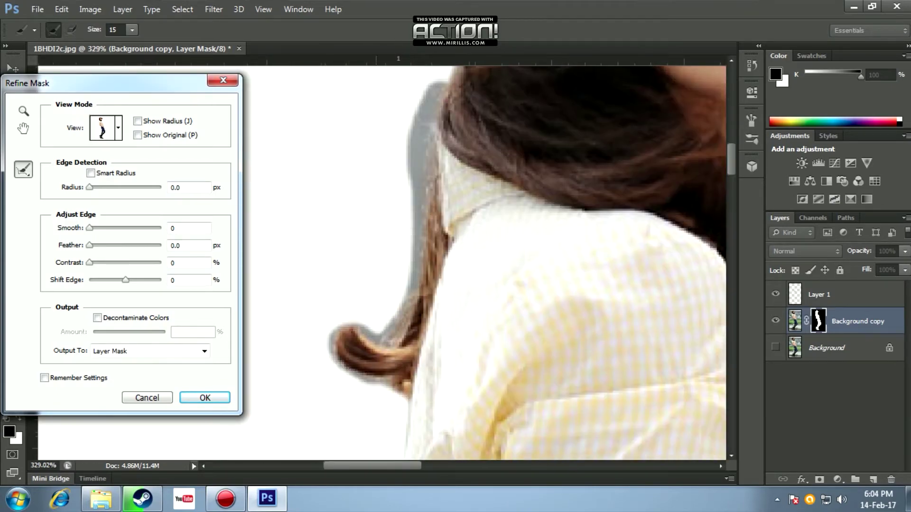
pyautogui.moveTo(341, 347); pyautogui.dragTo(394, 394)
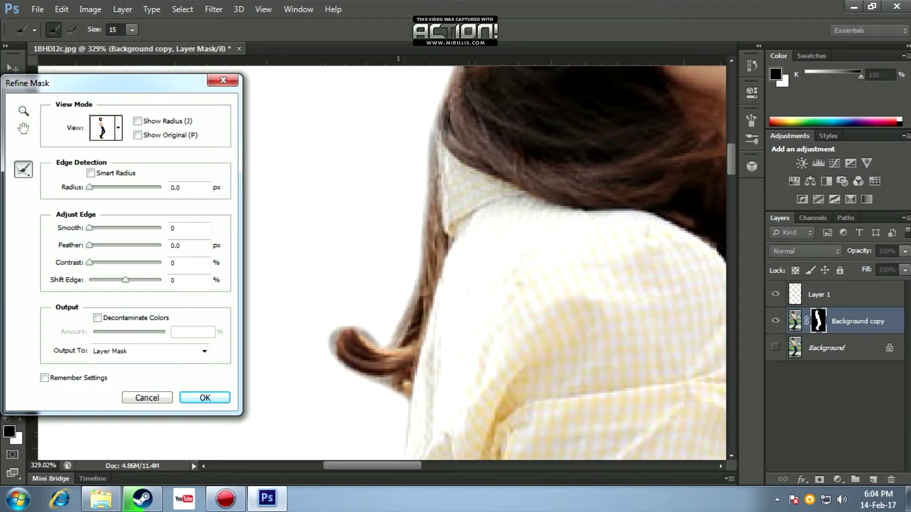
pyautogui.scroll(-3, 380, 261)
pyautogui.scroll(2, 379, 261)
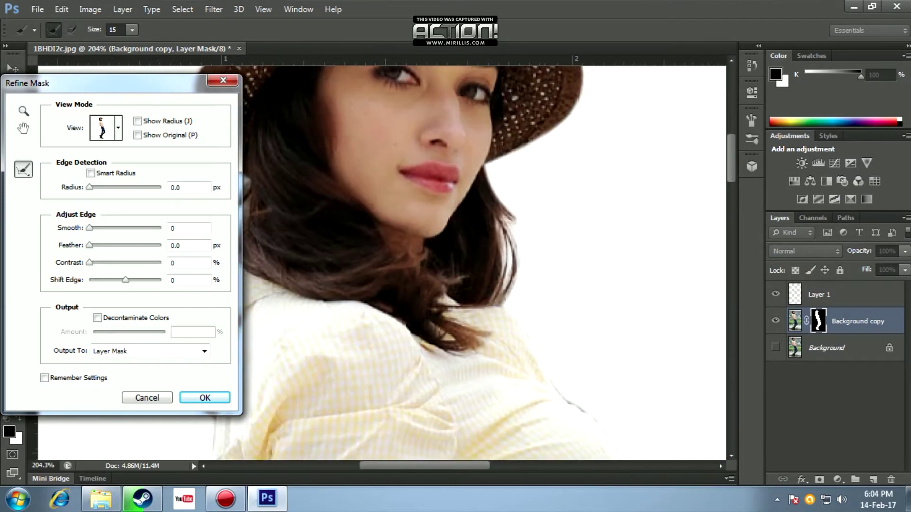
pyautogui.scroll(-2, 379, 261)
pyautogui.scroll(-2, 380, 261)
pyautogui.scroll(-2, 380, 261)
pyautogui.scroll(-1, 379, 261)
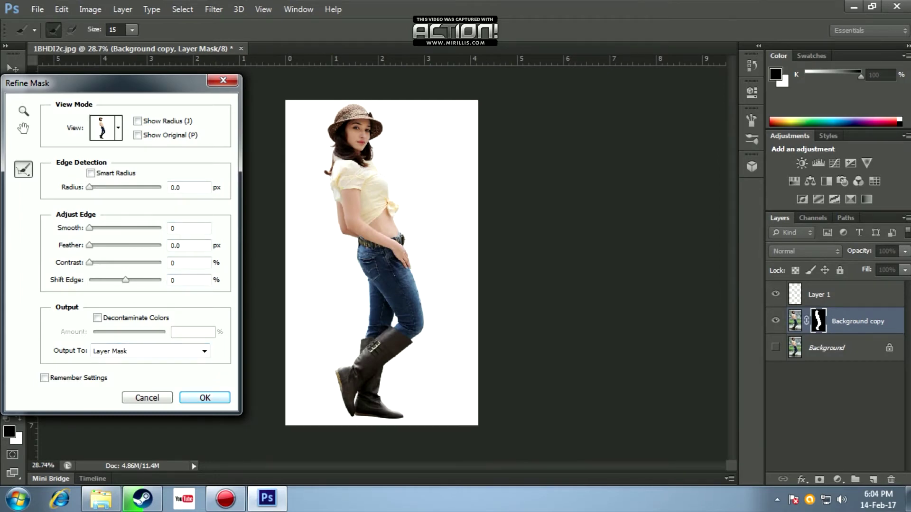
pyautogui.press('Return')
pyautogui.rightClick(818, 324)
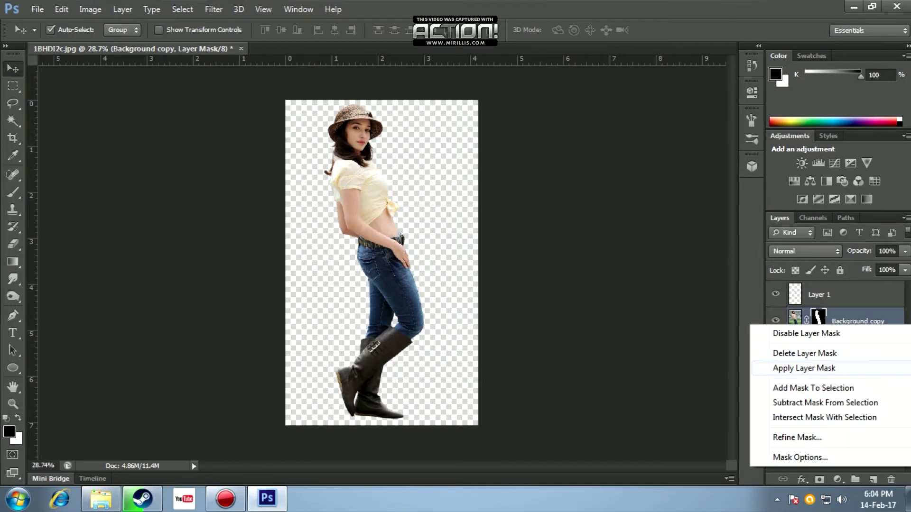
# Step: Apply the figure's layer mask and place the beach-sand photo lower on the canvas
pyautogui.click(816, 368)
pyautogui.click(853, 7)
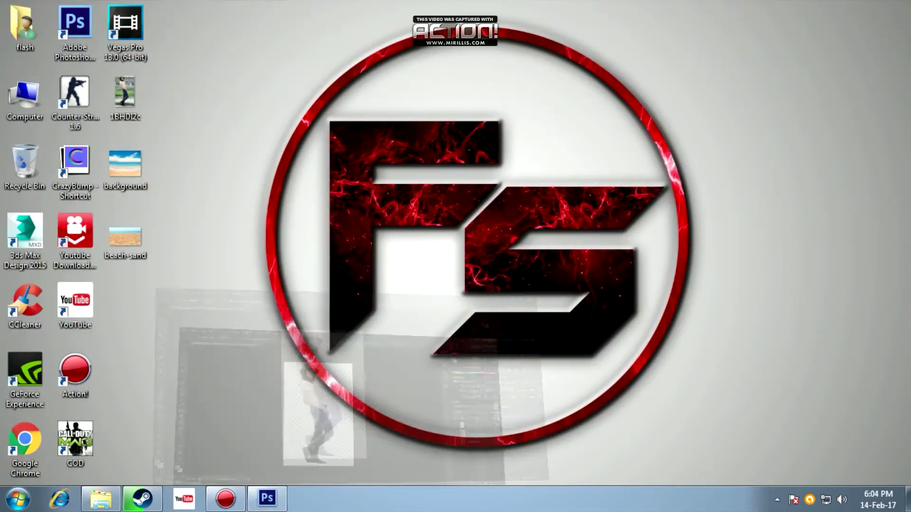
pyautogui.moveTo(125, 237)
pyautogui.mouseDown()
pyautogui.moveTo(267, 500)
pyautogui.moveTo(388, 285)
pyautogui.mouseUp()
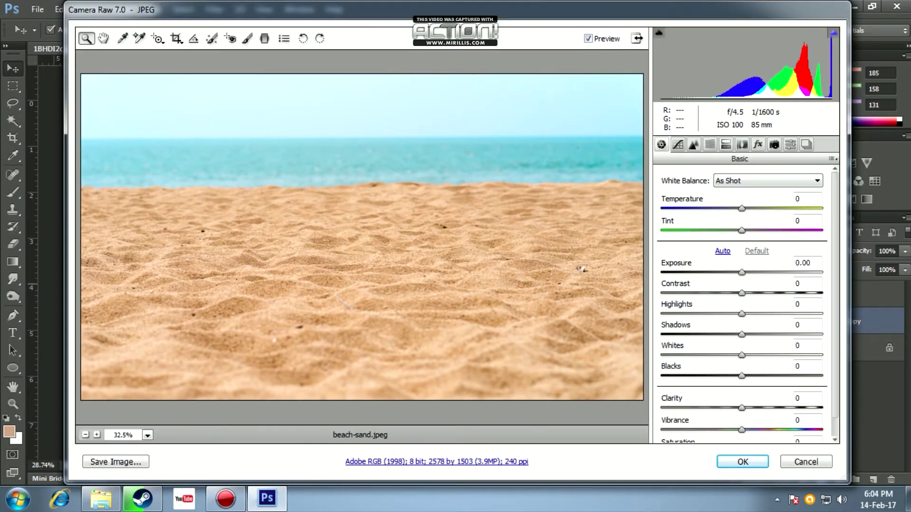
pyautogui.press('Return')
pyautogui.moveTo(383, 226)
pyautogui.mouseDown()
pyautogui.moveTo(384, 332)
pyautogui.moveTo(382, 186)
pyautogui.mouseUp()
pyautogui.press('Return')
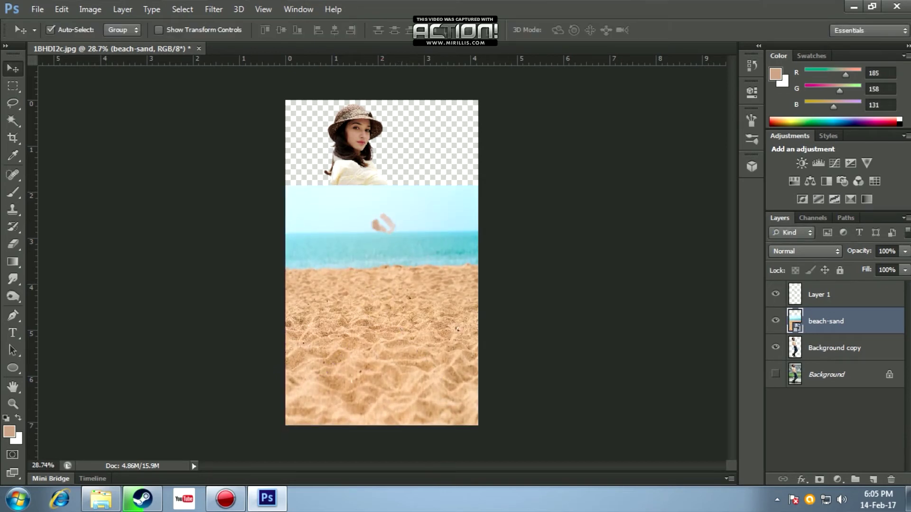
# Step: Move beach-sand beneath the figure layer, show Background and hide beach-sand
pyautogui.moveTo(835, 322); pyautogui.dragTo(835, 361)
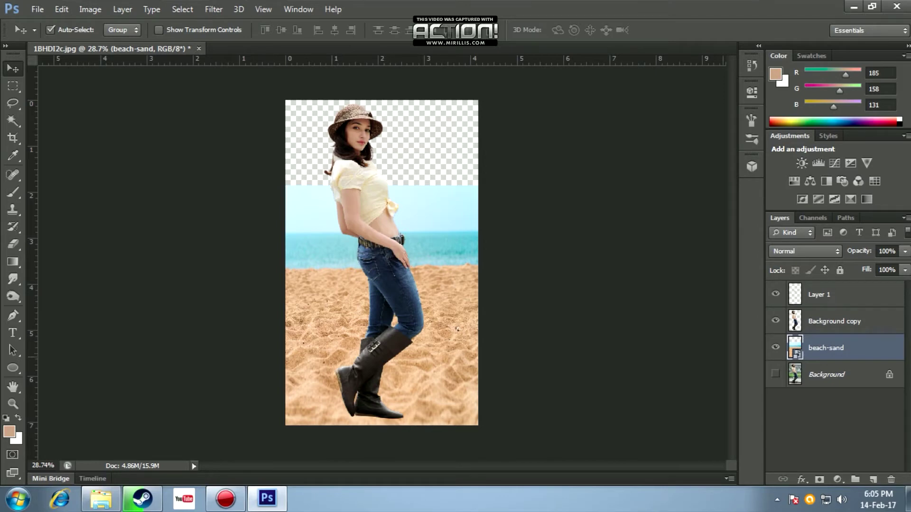
pyautogui.click(776, 374)
pyautogui.click(776, 348)
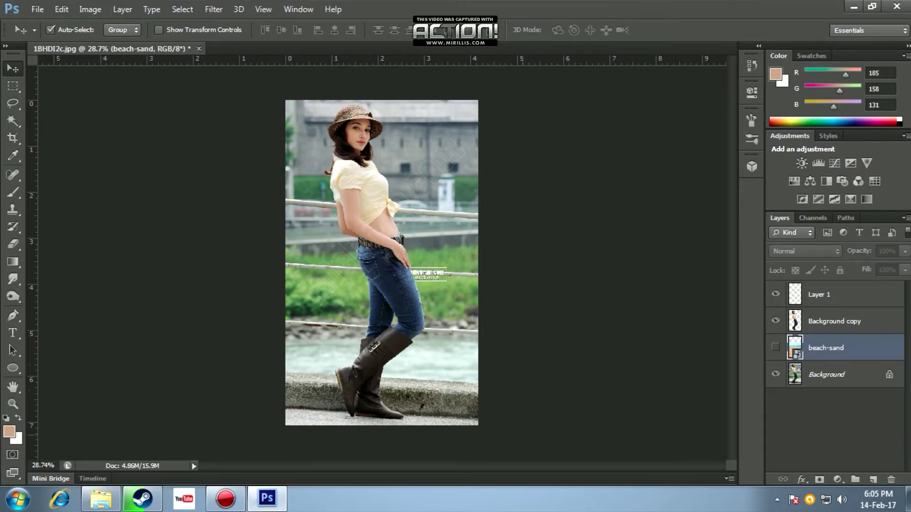
# Step: On the Background layer, select the upper rail with the Polygonal Lasso
pyautogui.click(835, 375)
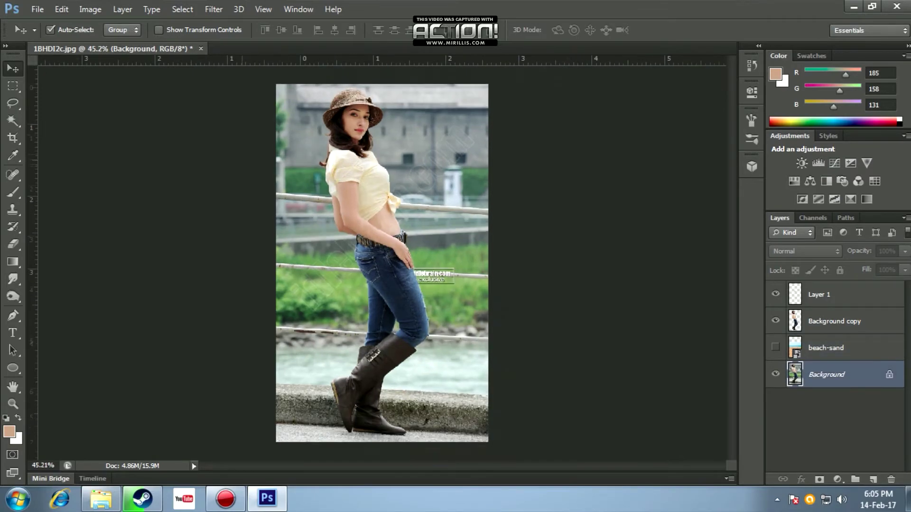
pyautogui.scroll(5, 346, 195)
pyautogui.moveTo(381, 262); pyautogui.dragTo(413, 268)
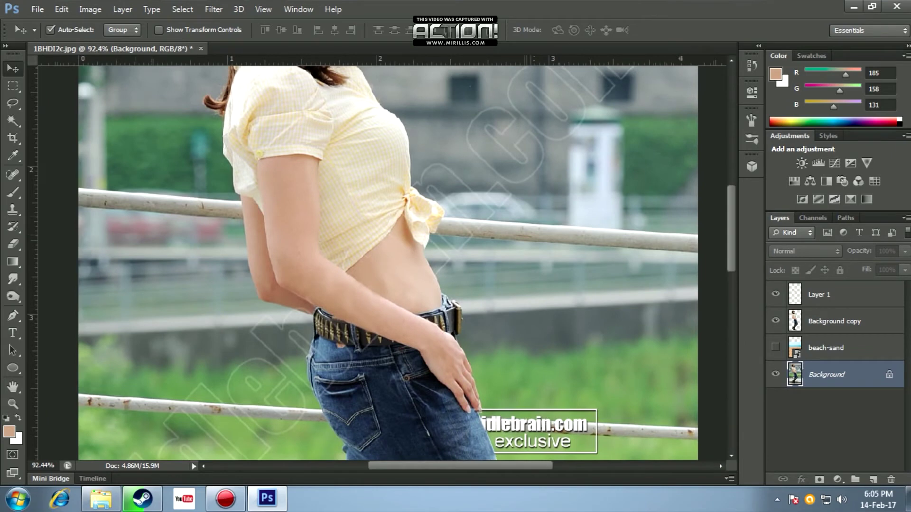
pyautogui.moveTo(13, 103); pyautogui.dragTo(61, 110)
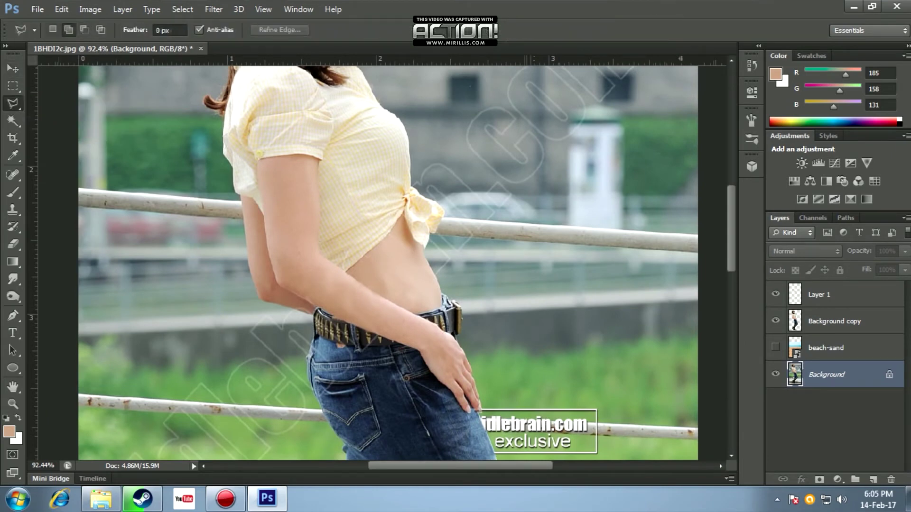
pyautogui.click(78, 190)
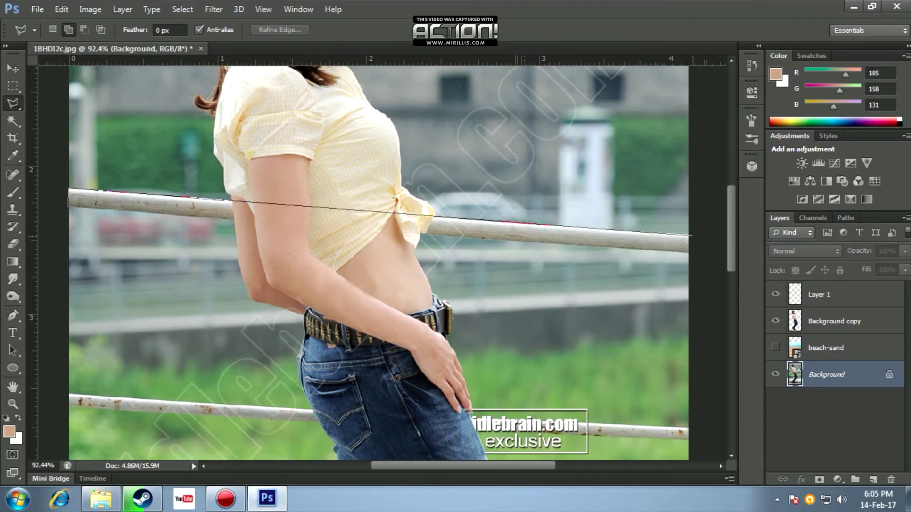
pyautogui.click(692, 255)
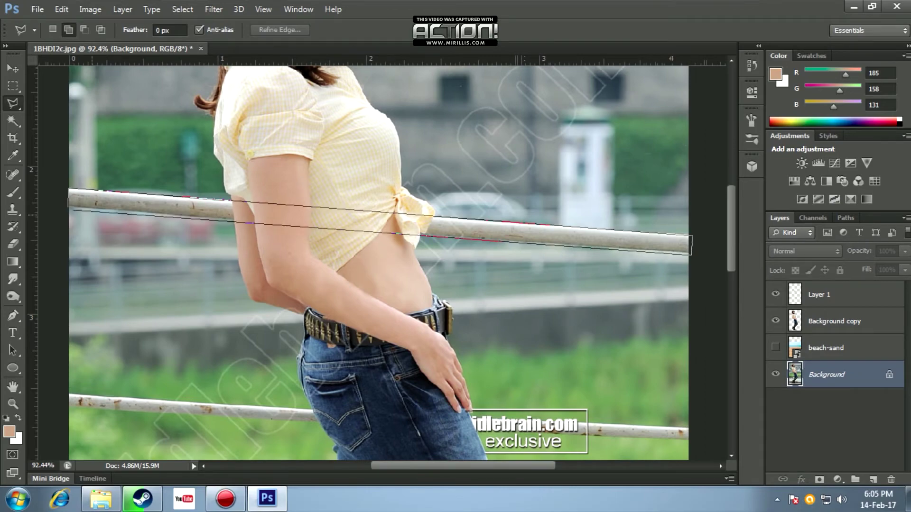
pyautogui.doubleClick(70, 207)
# Step: Add the lower rail to the selection with a closed polygonal loop
pyautogui.scroll(-1, 379, 261)
pyautogui.scroll(-5, 379, 261)
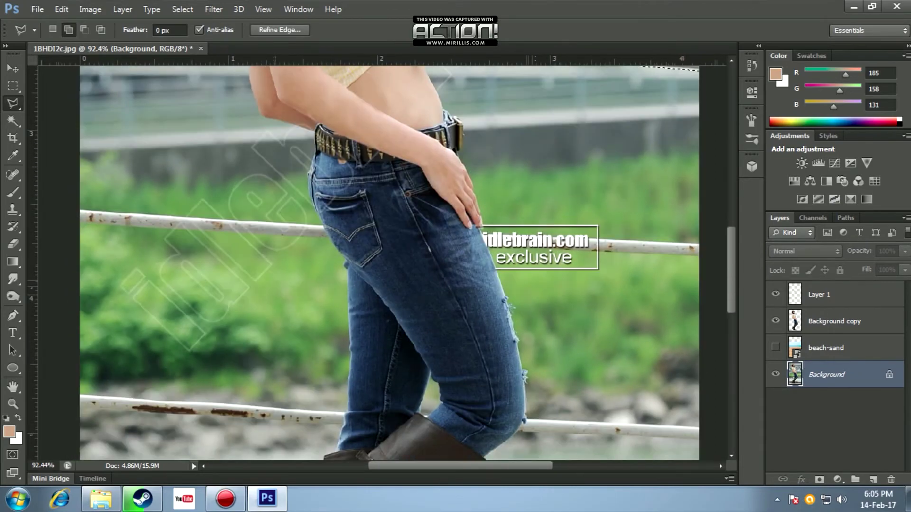
pyautogui.scroll(-2, 380, 261)
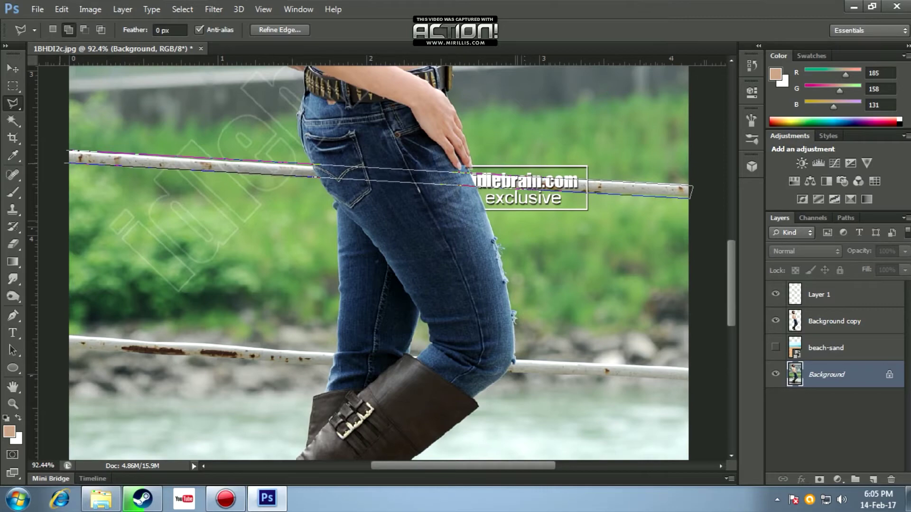
pyautogui.scroll(-2, 380, 261)
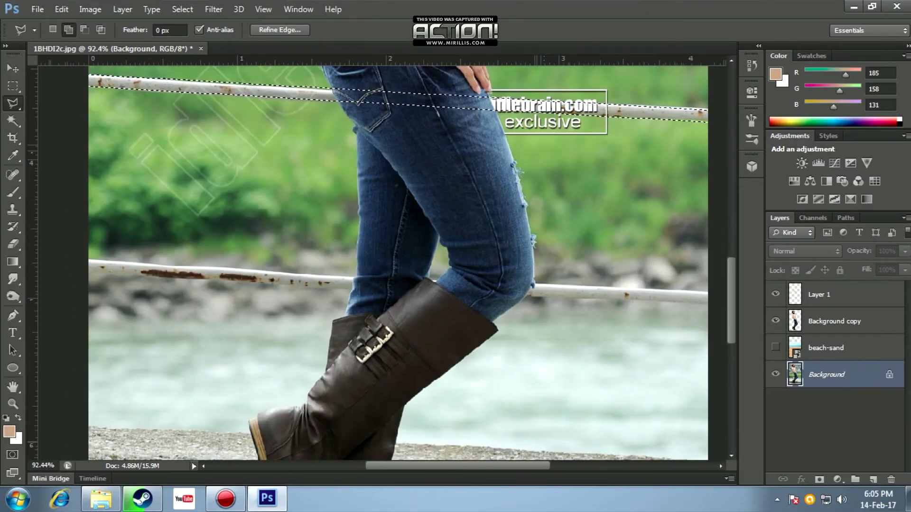
pyautogui.scroll(-3, 380, 261)
pyautogui.scroll(1, 379, 261)
pyautogui.hscroll(1, 380, 261)
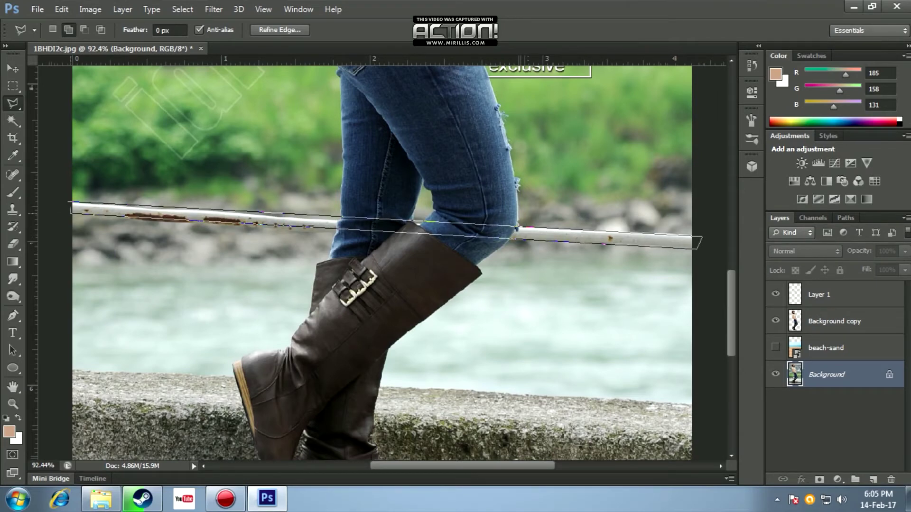
pyautogui.click(72, 213)
pyautogui.click(71, 203)
# Step: Add the stone ledge strip along the image bottom to the selection
pyautogui.scroll(-3, 379, 261)
pyautogui.scroll(-3, 380, 261)
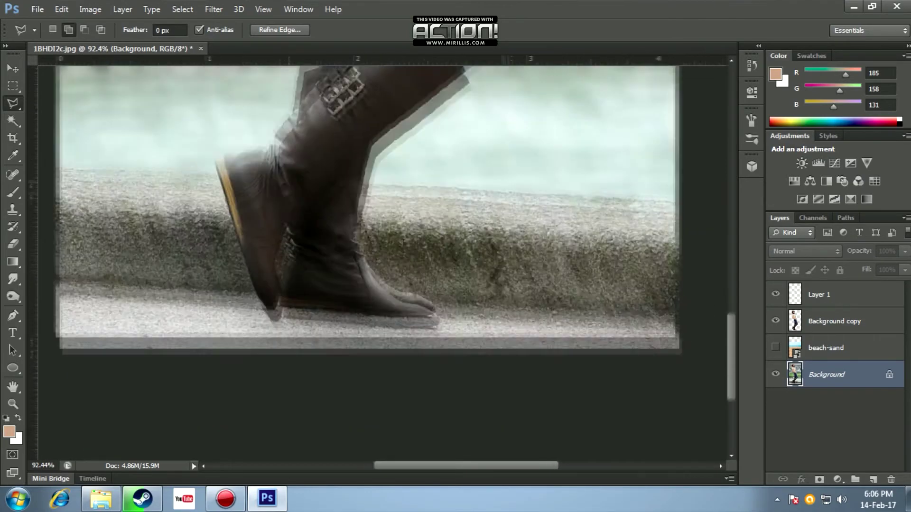
pyautogui.scroll(2, 380, 261)
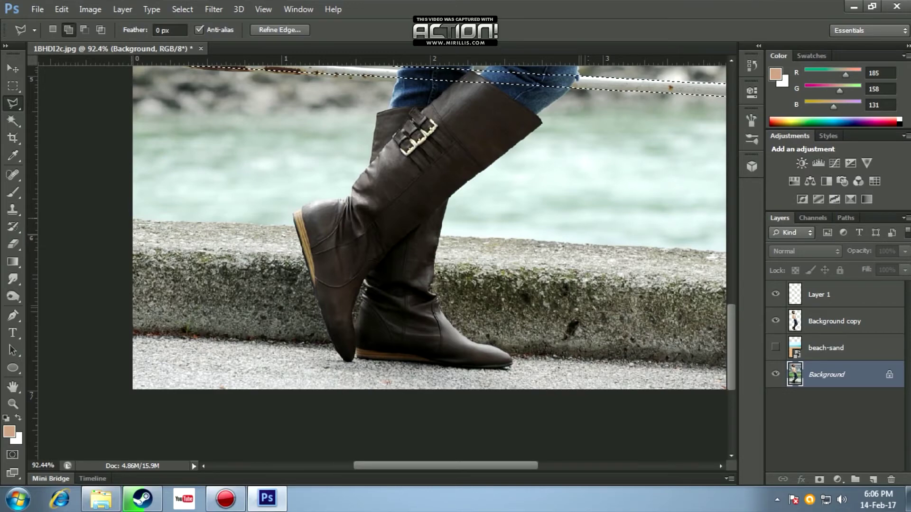
pyautogui.click(133, 221)
pyautogui.hscroll(5, 209, 236)
pyautogui.click(147, 200)
pyautogui.click(464, 219)
pyautogui.click(467, 369)
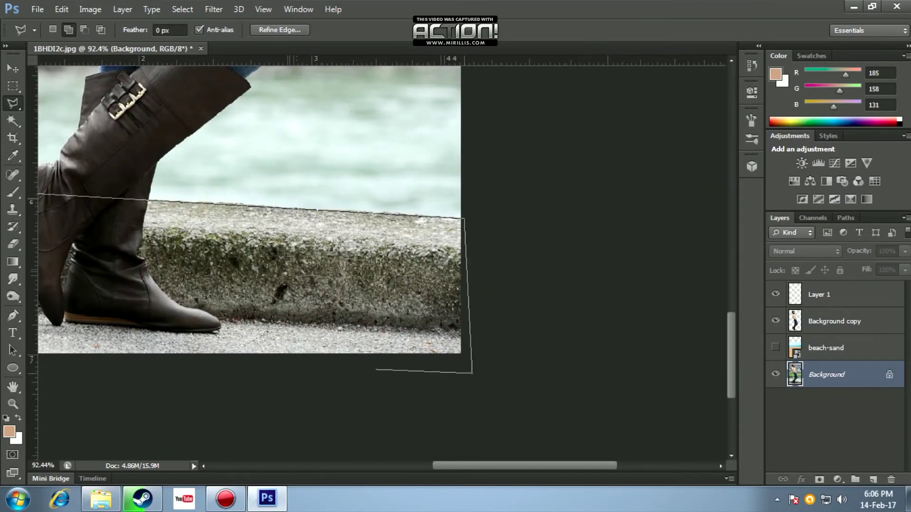
pyautogui.hscroll(-10, 376, 374)
pyautogui.click(351, 378)
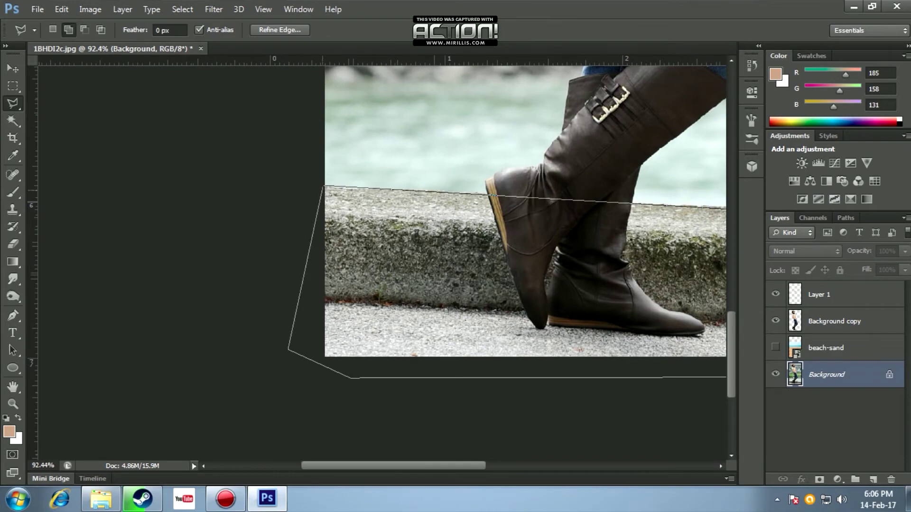
pyautogui.click(325, 186)
pyautogui.scroll(-5, 454, 210)
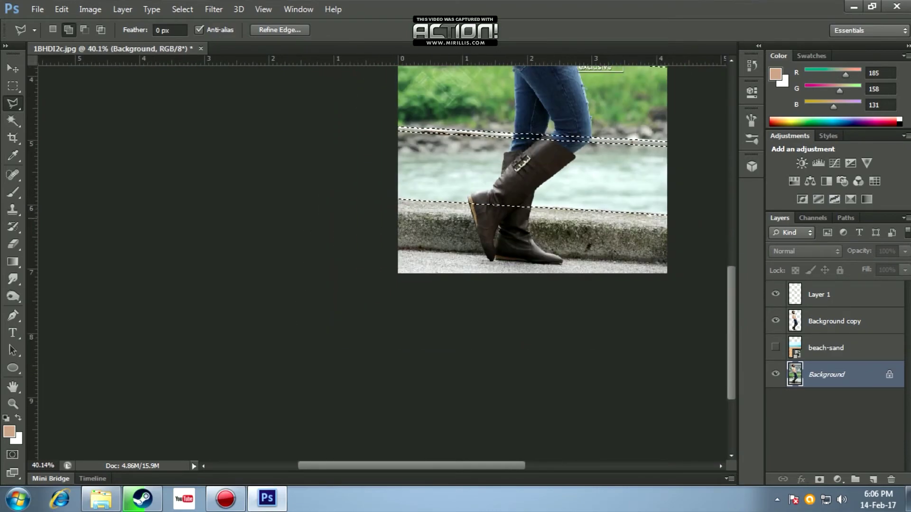
pyautogui.moveTo(474, 190); pyautogui.dragTo(399, 234)
pyautogui.scroll(3, 428, 297)
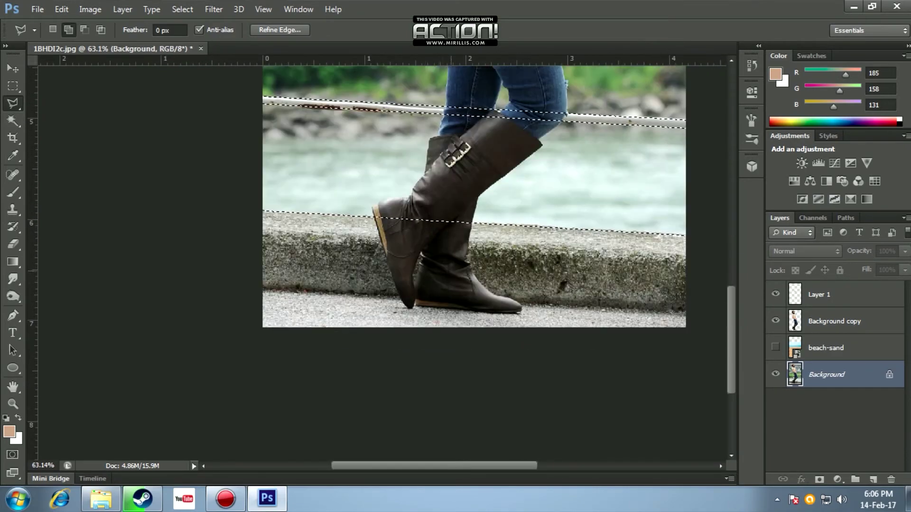
# Step: Duplicate the selected woman, railings and ledge onto a new Layer 2 with Layer Via Copy
pyautogui.scroll(1, 596, 198)
pyautogui.scroll(-2, 596, 198)
pyautogui.scroll(3, 596, 199)
pyautogui.scroll(2, 596, 198)
pyautogui.scroll(-2, 379, 413)
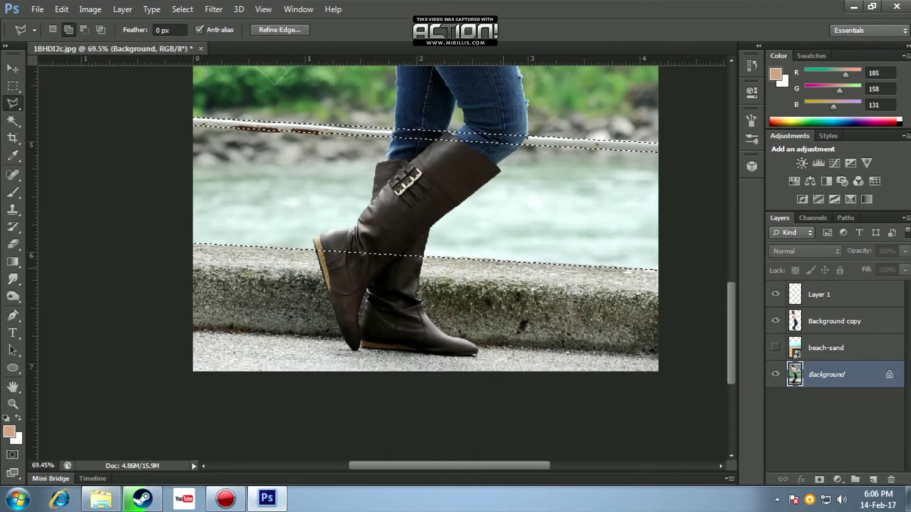
pyautogui.scroll(-1, 379, 413)
pyautogui.scroll(-1, 379, 413)
pyautogui.rightClick(412, 200)
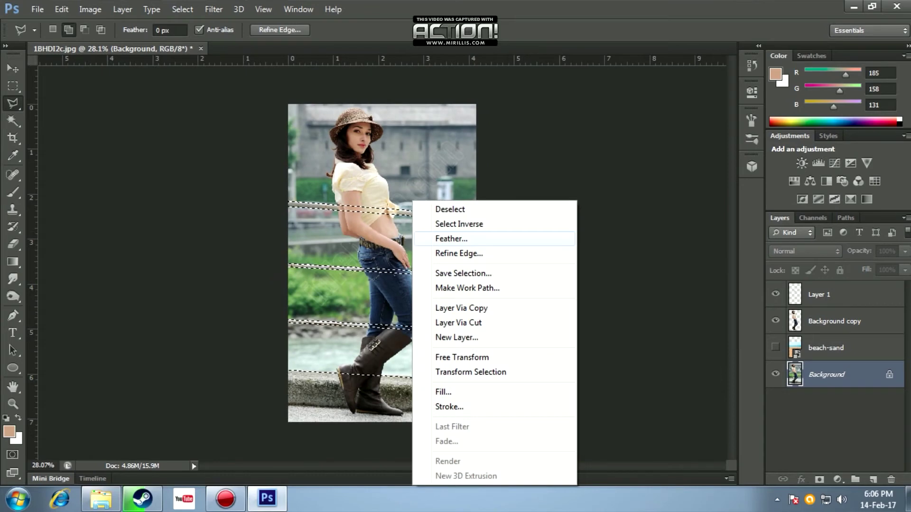
pyautogui.click(456, 308)
# Step: Switch to the Move tool and hide the original Background layer
pyautogui.press('v')
pyautogui.click(775, 401)
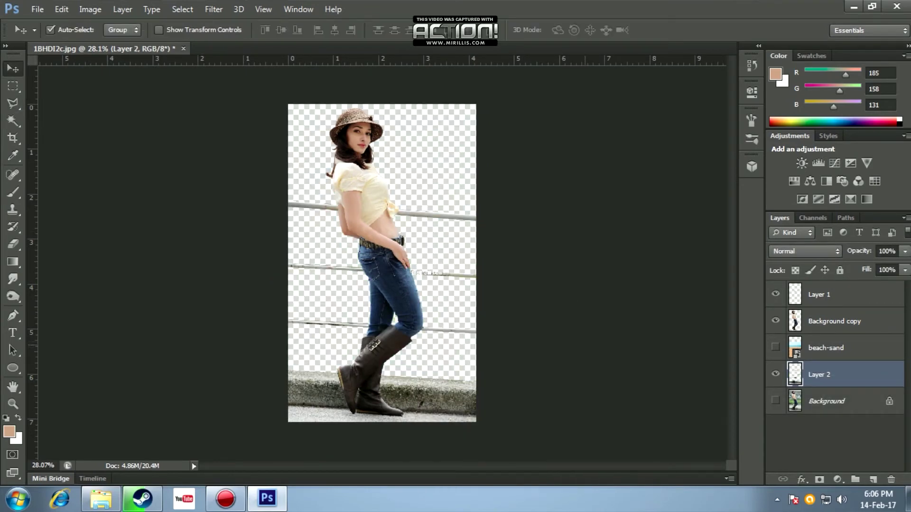
pyautogui.scroll(1, 426, 276)
pyautogui.scroll(3, 425, 275)
pyautogui.scroll(-1, 470, 289)
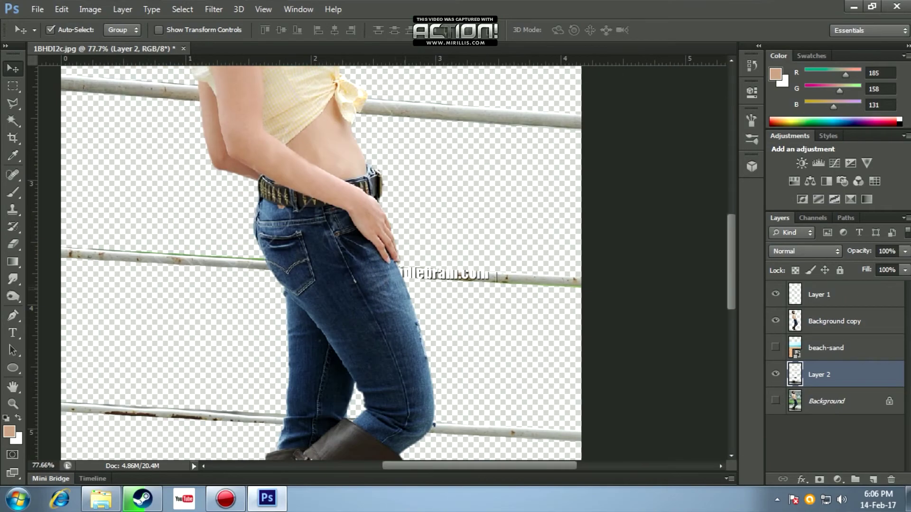
pyautogui.scroll(2, 285, 427)
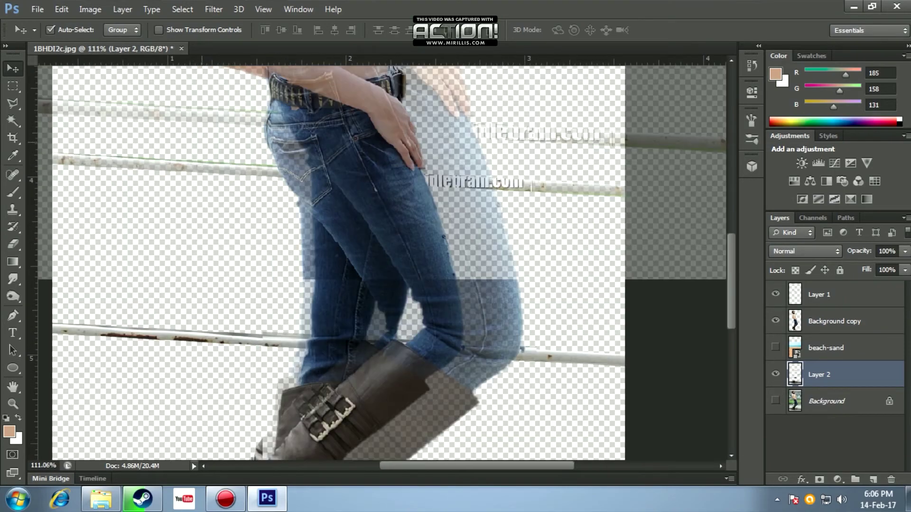
pyautogui.scroll(1, 284, 427)
pyautogui.scroll(-2, 380, 261)
pyautogui.scroll(3, 379, 261)
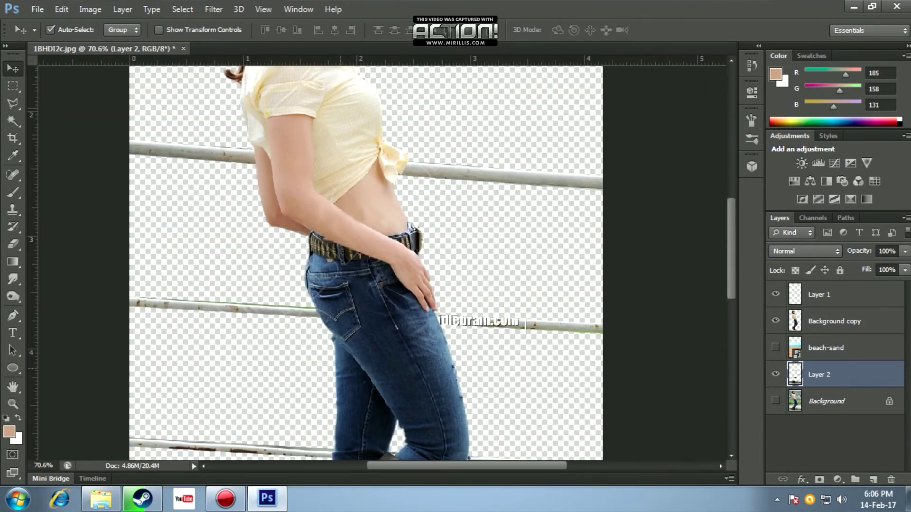
pyautogui.scroll(2, 458, 323)
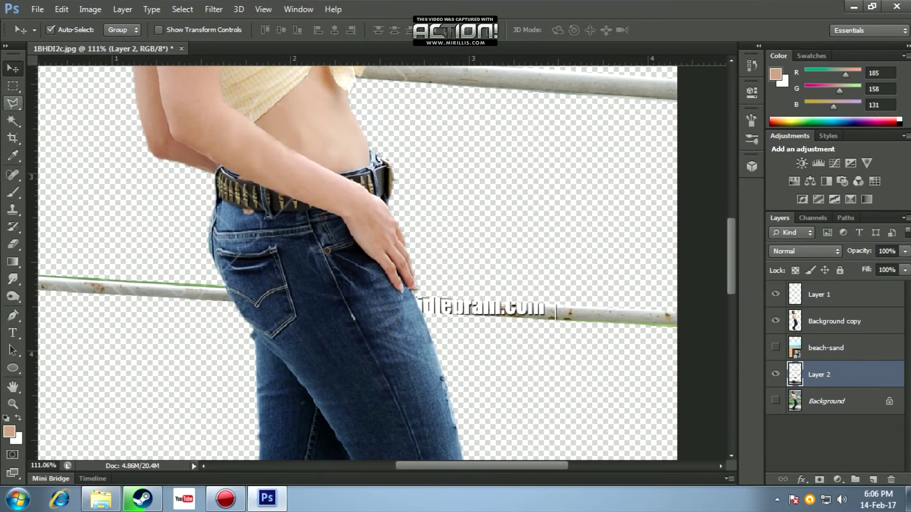
# Step: Copy a clean middle-rail stretch to a new Layer 3 and move it over the watermark
pyautogui.click(12, 85)
pyautogui.moveTo(108, 245); pyautogui.dragTo(311, 350)
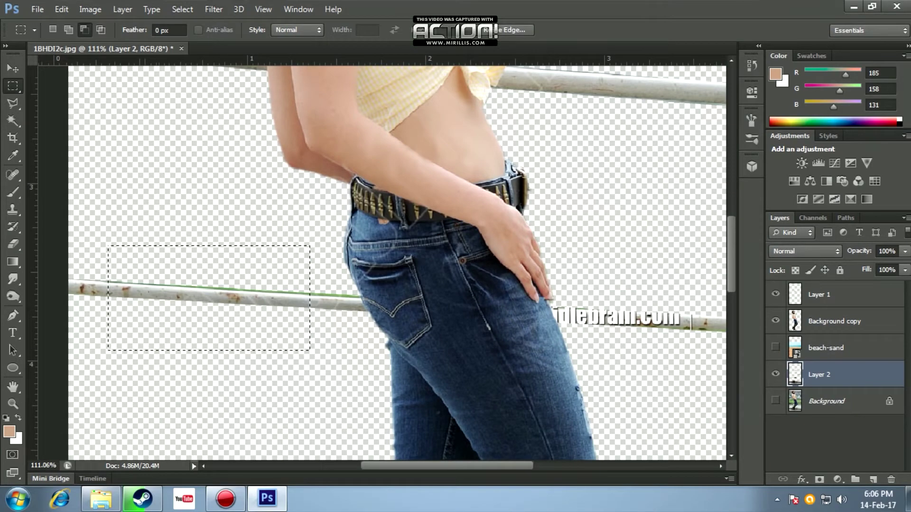
pyautogui.rightClick(254, 284)
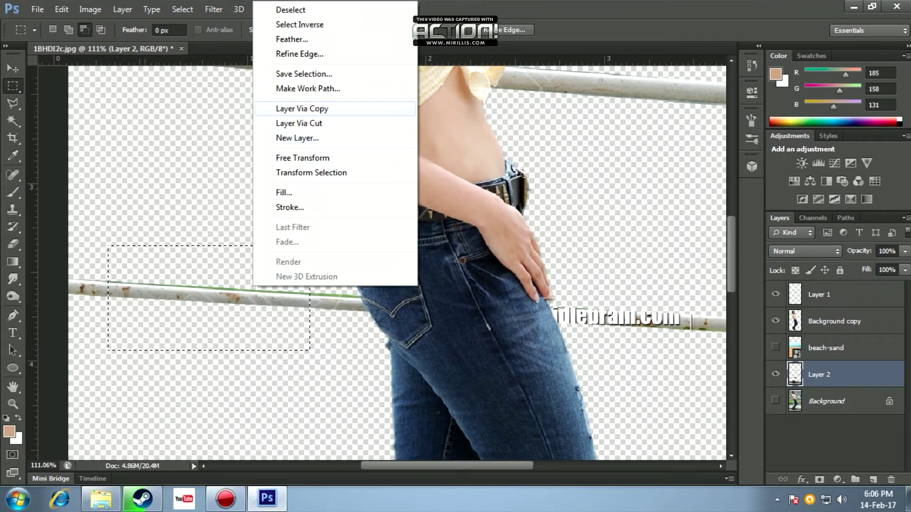
pyautogui.click(302, 108)
pyautogui.press('v')
pyautogui.moveTo(209, 304)
pyautogui.mouseDown()
pyautogui.moveTo(546, 297)
pyautogui.moveTo(541, 287)
pyautogui.mouseUp()
# Step: Set the Eraser to size 20 with 30% opacity and flow, undoing a trial stroke
pyautogui.press('e')
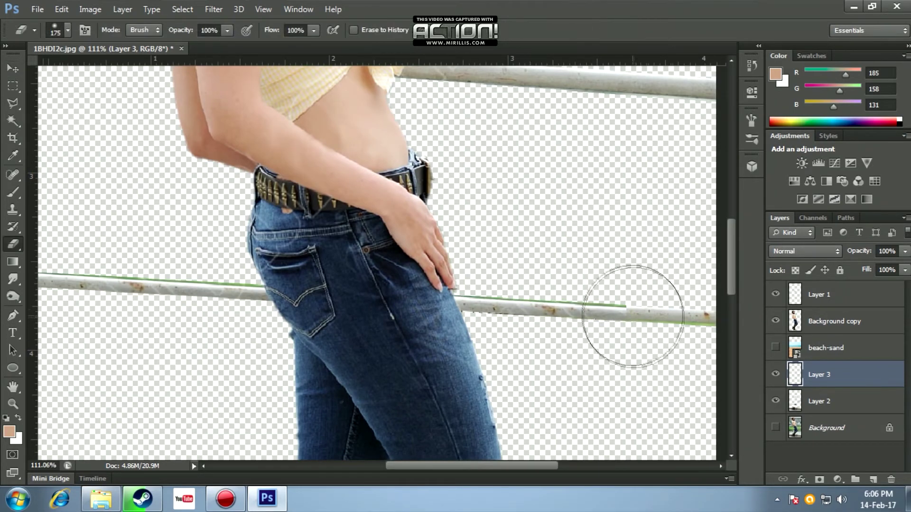
pyautogui.scroll(3, 611, 318)
pyautogui.scroll(2, 638, 317)
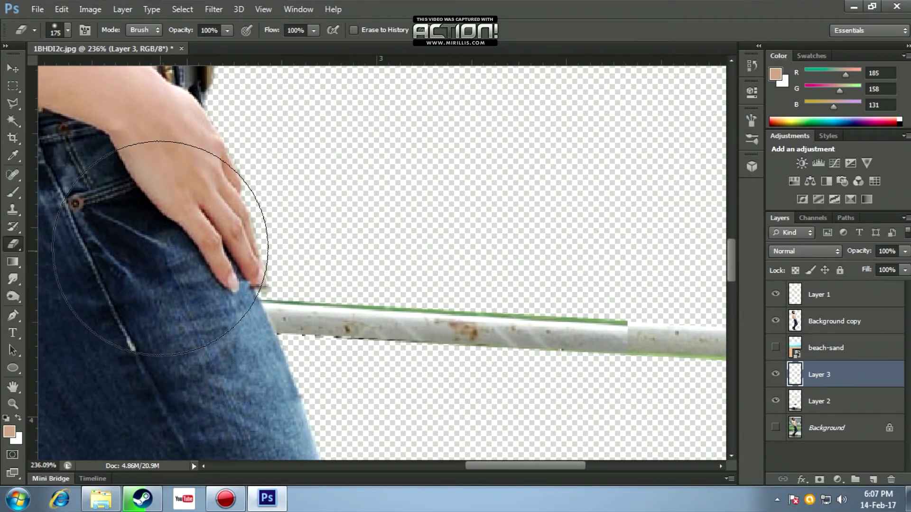
pyautogui.press('[')
pyautogui.press('[')
pyautogui.press('[')
pyautogui.press('[')
pyautogui.press('[')
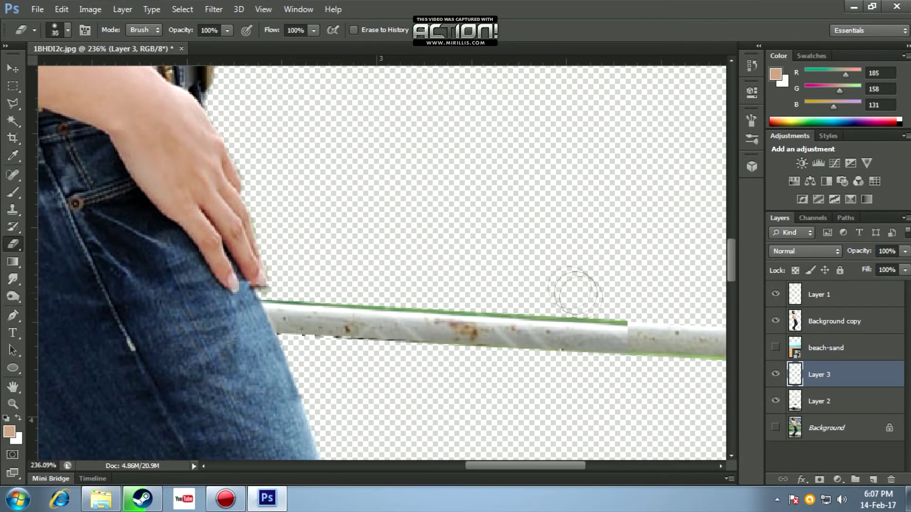
pyautogui.moveTo(626, 324); pyautogui.dragTo(431, 313)
pyautogui.hotkey('ctrl', 'alt', 'z')
pyautogui.hotkey('ctrl', 'alt', 'z')
pyautogui.hotkey('ctrl', 'alt', 'z')
pyautogui.write('0')
pyautogui.press('Tab')
pyautogui.write('30')
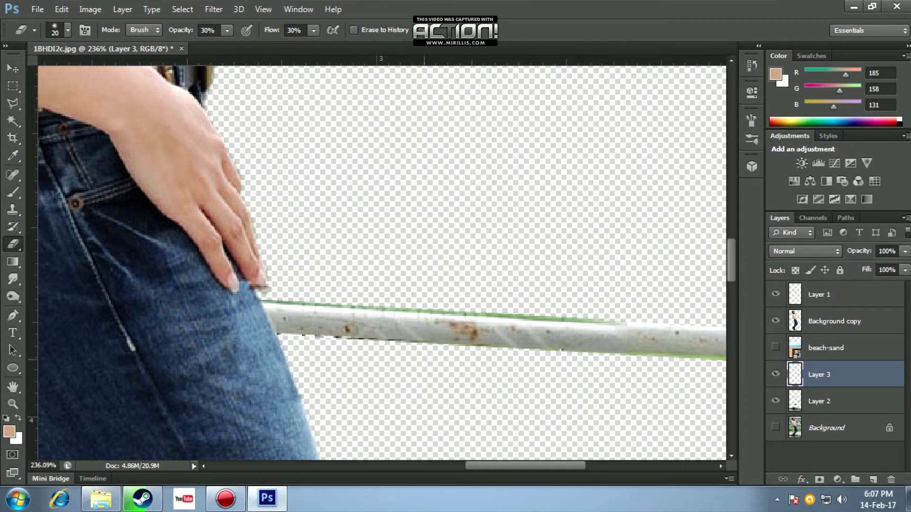
pyautogui.scroll(-3, 382, 264)
pyautogui.scroll(-3, 382, 264)
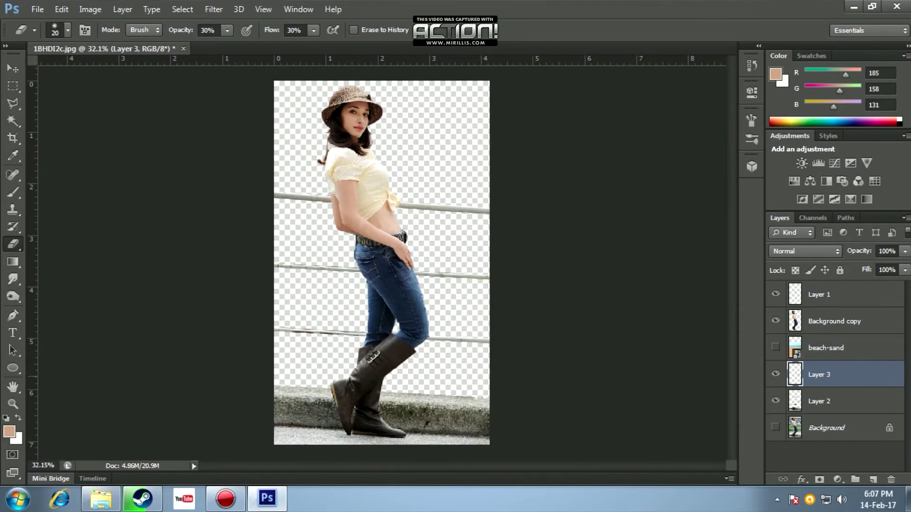
# Step: Show beach-sand, move it below Layer 2, and shorten it from the top
pyautogui.press('v')
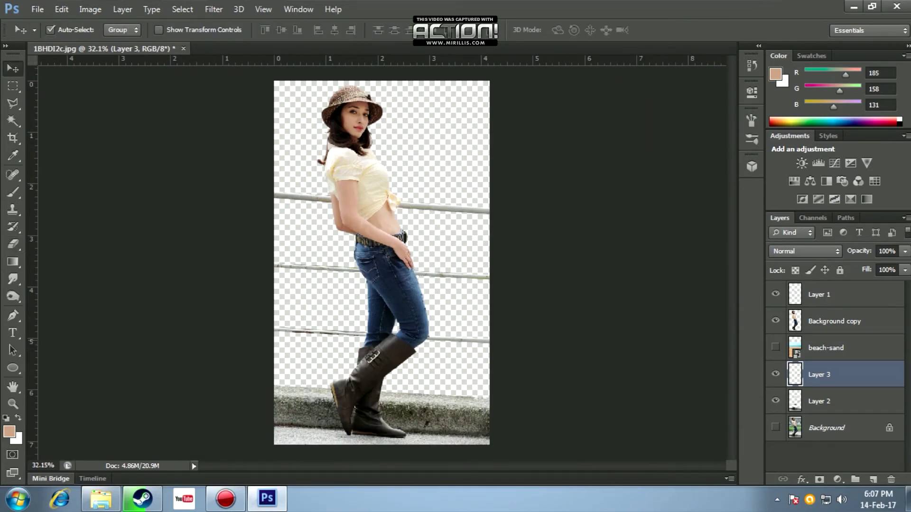
pyautogui.scroll(3, 386, 267)
pyautogui.scroll(-4, 386, 267)
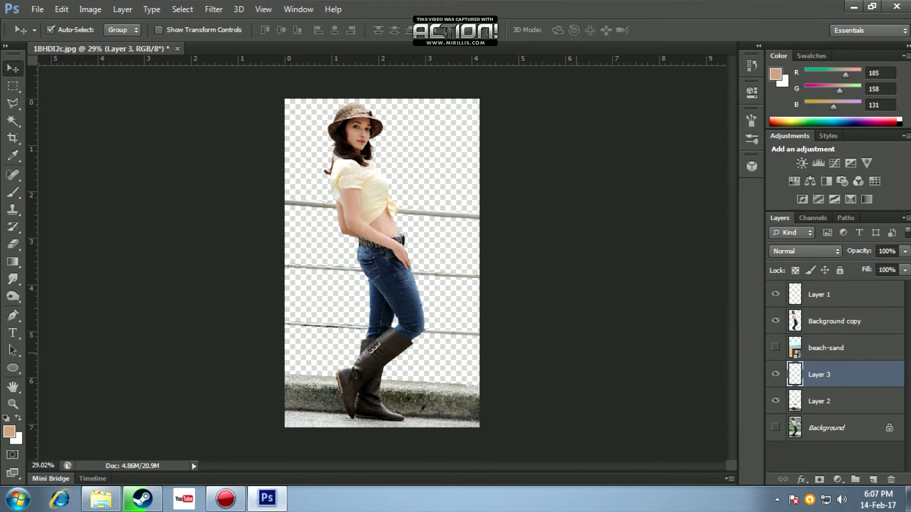
pyautogui.click(775, 348)
pyautogui.moveTo(826, 347); pyautogui.dragTo(825, 412)
pyautogui.moveTo(451, 329); pyautogui.dragTo(451, 328)
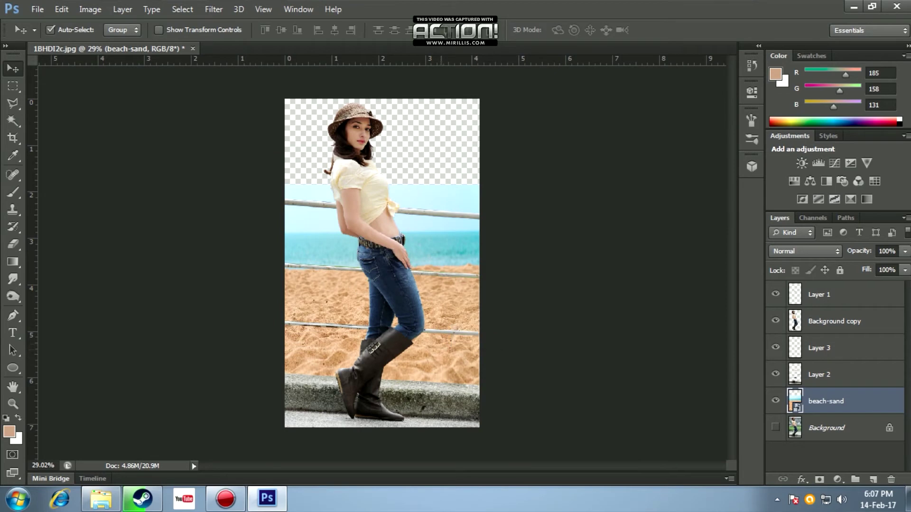
pyautogui.hotkey('ctrl', 't')
pyautogui.moveTo(381, 185); pyautogui.dragTo(382, 221)
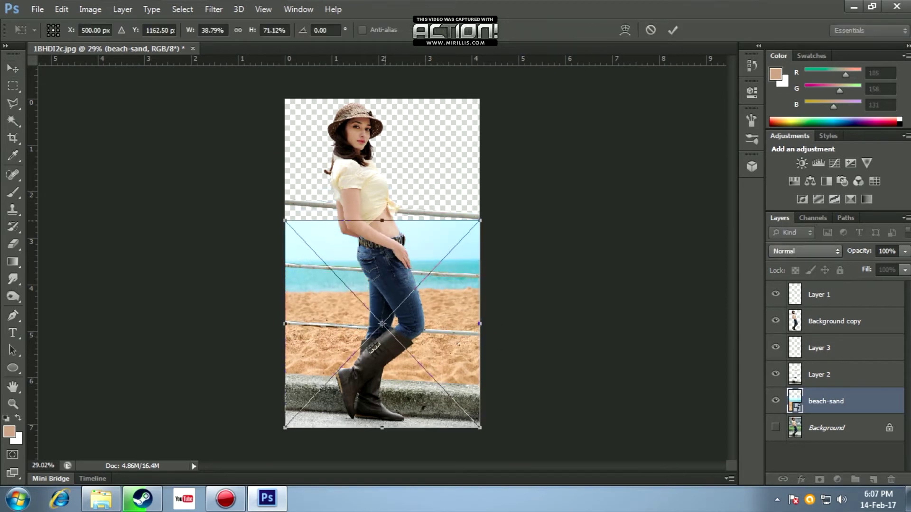
pyautogui.press('Return')
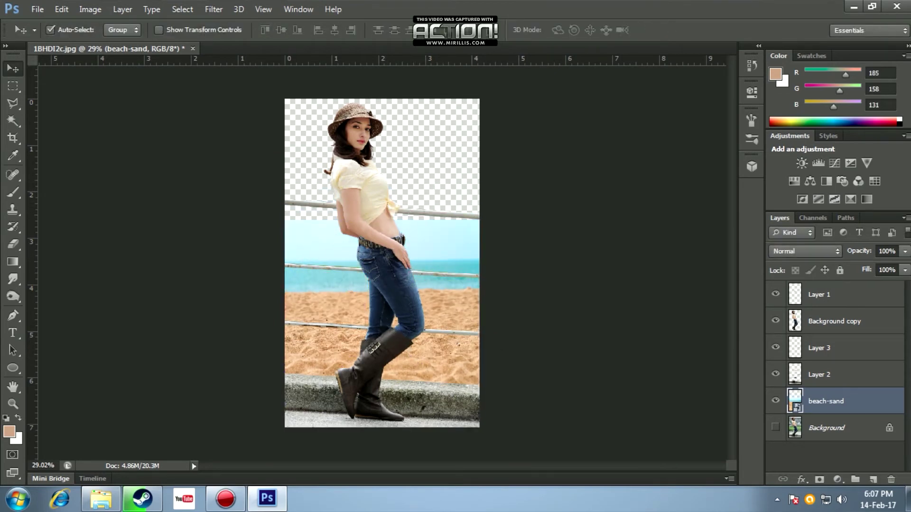
# Step: Drag background.jpg from the desktop into the Photoshop document
pyautogui.click(853, 6)
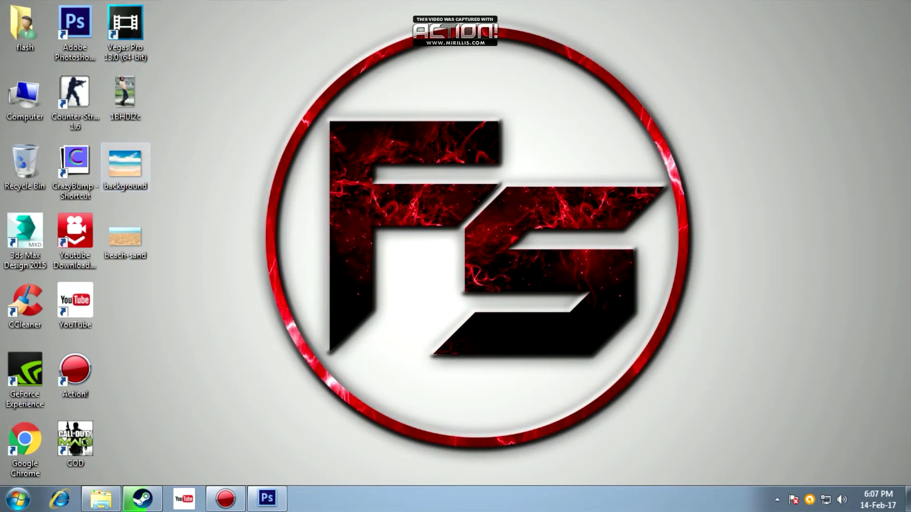
pyautogui.moveTo(126, 166); pyautogui.dragTo(268, 498)
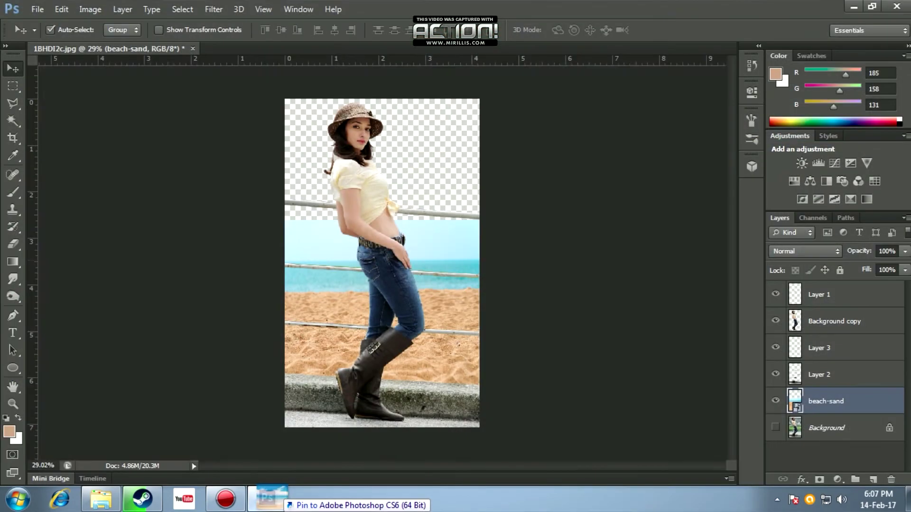
pyautogui.moveTo(268, 499); pyautogui.dragTo(382, 264)
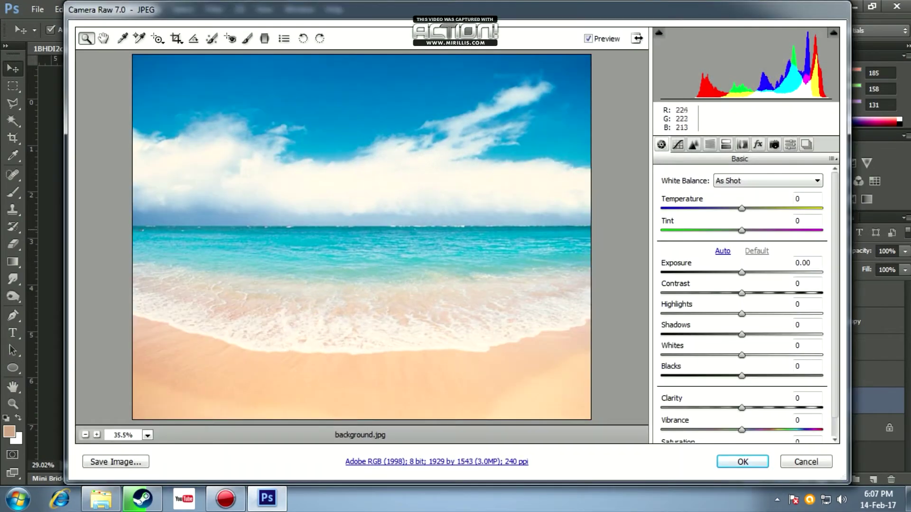
# Step: Place background.jpg, enlarge and lower it behind the woman at 62% opacity, then restore 100%
pyautogui.press('Return')
pyautogui.moveTo(456, 248); pyautogui.dragTo(452, 161)
pyautogui.moveTo(480, 254); pyautogui.dragTo(536, 265)
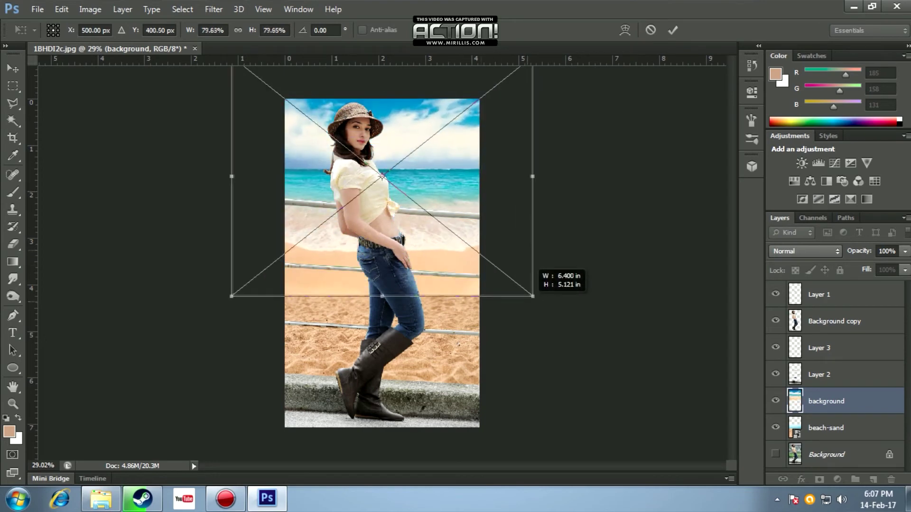
pyautogui.moveTo(449, 237); pyautogui.dragTo(455, 246)
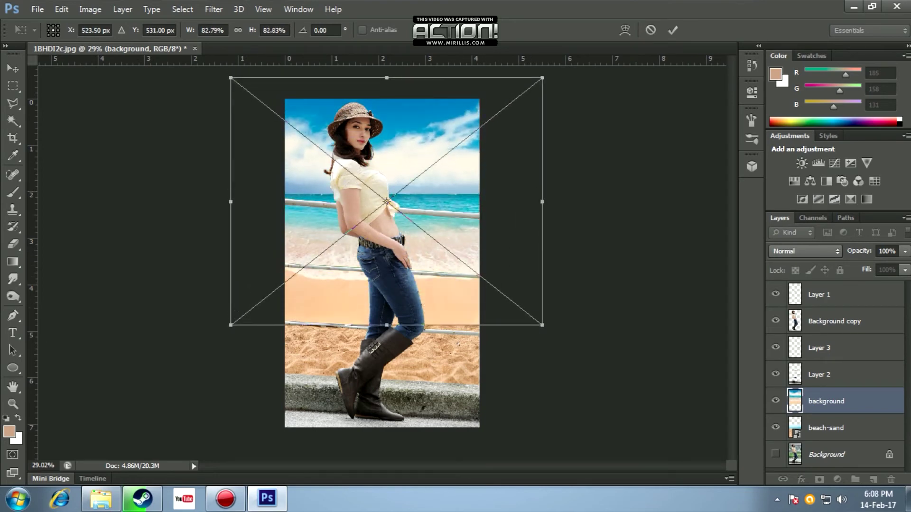
pyautogui.press('6')
pyautogui.press('2')
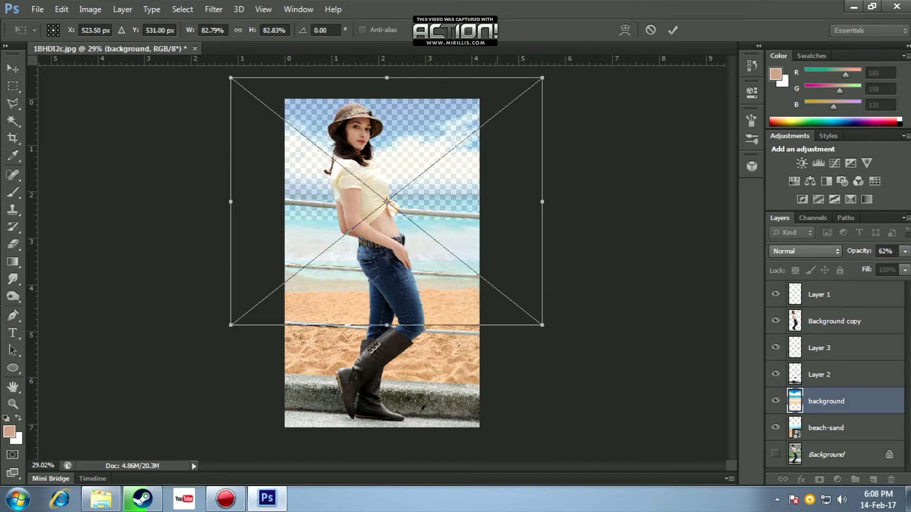
pyautogui.moveTo(474, 216); pyautogui.dragTo(476, 237)
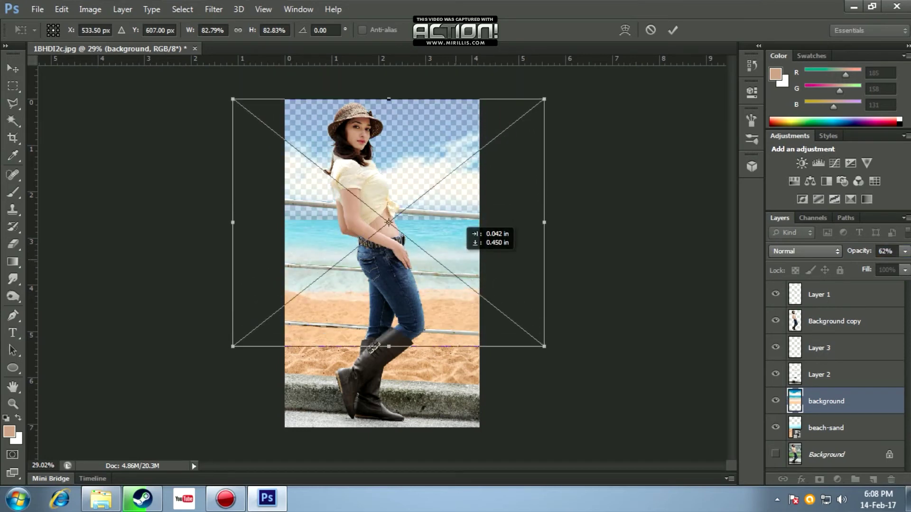
pyautogui.press('Return')
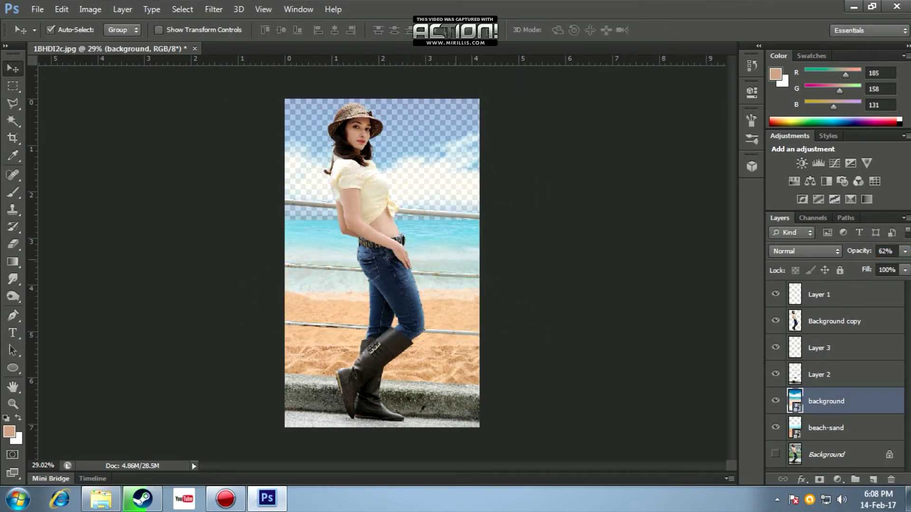
pyautogui.press('0')
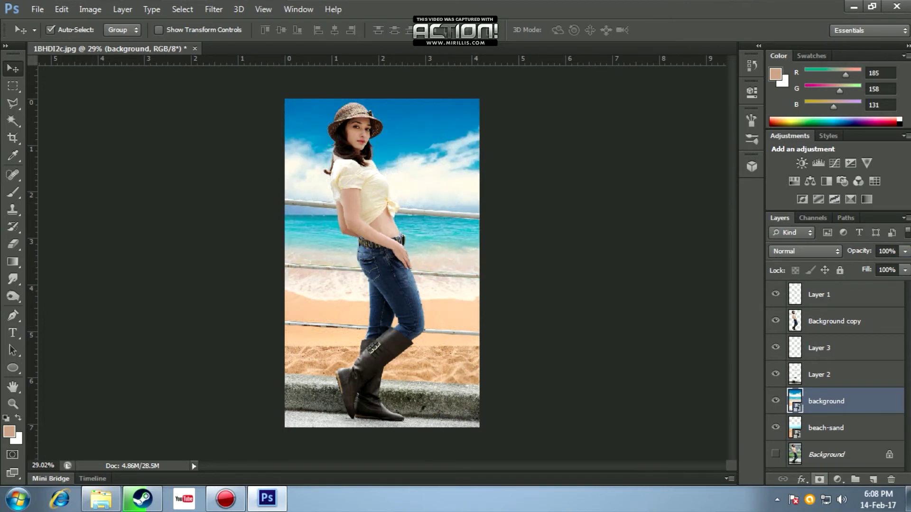
# Step: Add a layer mask to the background layer and fade it into the sand with gradients
pyautogui.click(819, 479)
pyautogui.press('g')
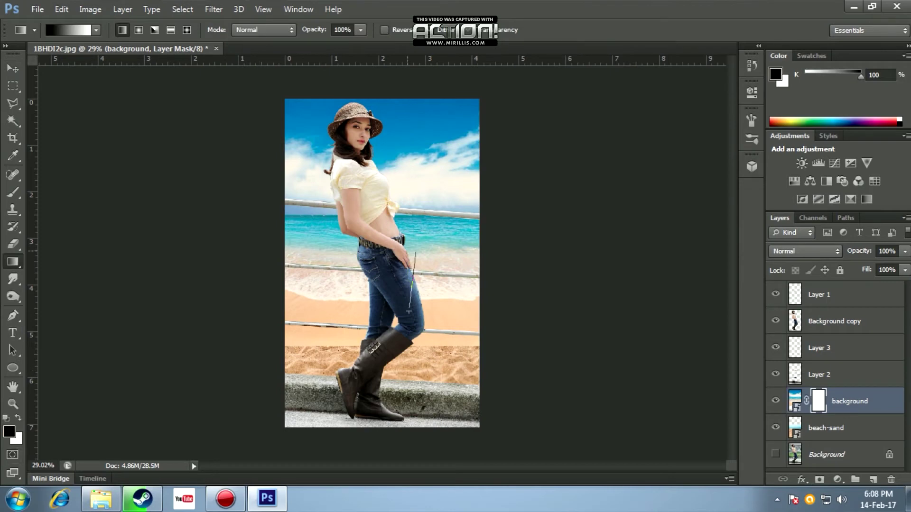
pyautogui.moveTo(409, 248); pyautogui.dragTo(408, 312)
pyautogui.hotkey('ctrl', 'z')
pyautogui.moveTo(420, 268); pyautogui.dragTo(421, 308)
pyautogui.hotkey('ctrl', 'z')
pyautogui.moveTo(427, 228); pyautogui.dragTo(427, 278)
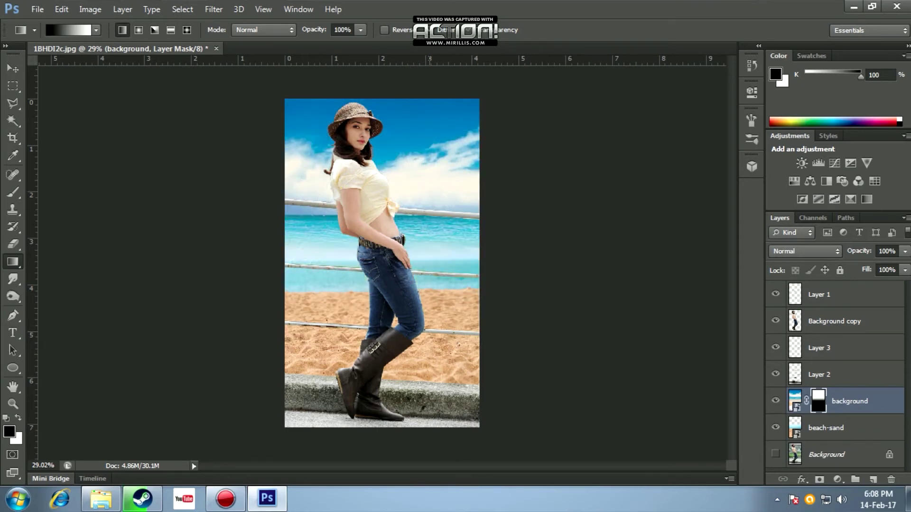
pyautogui.moveTo(430, 233); pyautogui.dragTo(430, 233)
pyautogui.moveTo(432, 272); pyautogui.dragTo(432, 289)
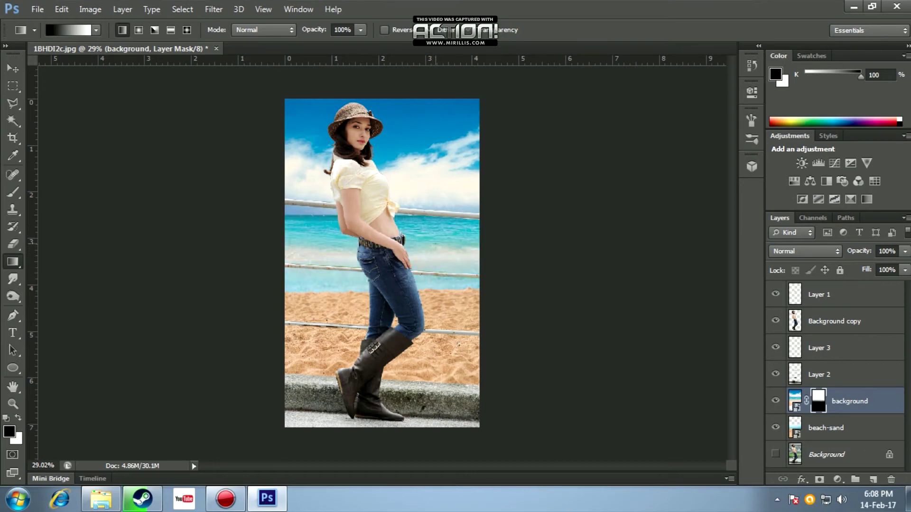
# Step: Reposition the background layer and stretch it taller to fill the canvas top with sky
pyautogui.press('v')
pyautogui.moveTo(441, 156)
pyautogui.mouseDown()
pyautogui.moveTo(443, 181)
pyautogui.moveTo(447, 173)
pyautogui.mouseUp()
pyautogui.click(455, 173)
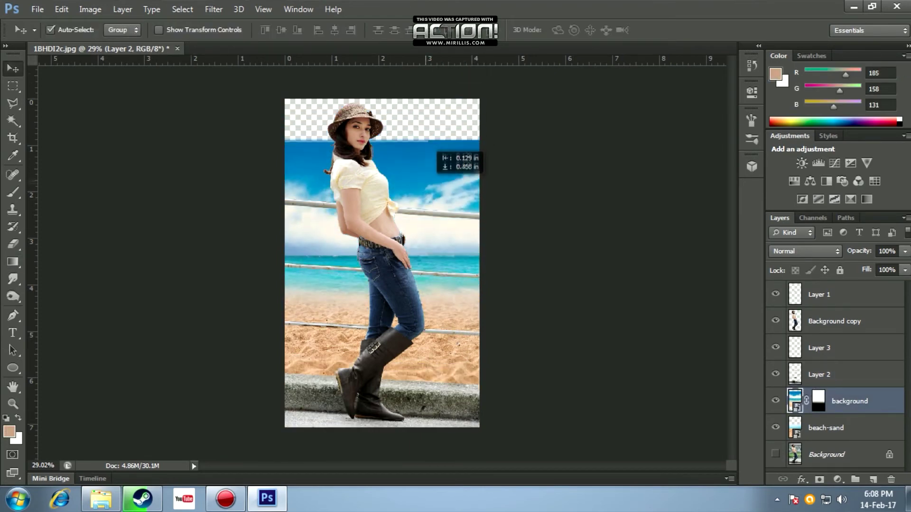
pyautogui.moveTo(434, 154); pyautogui.dragTo(384, 84)
pyautogui.hotkey('ctrl', 't')
pyautogui.moveTo(428, 126); pyautogui.dragTo(427, 156)
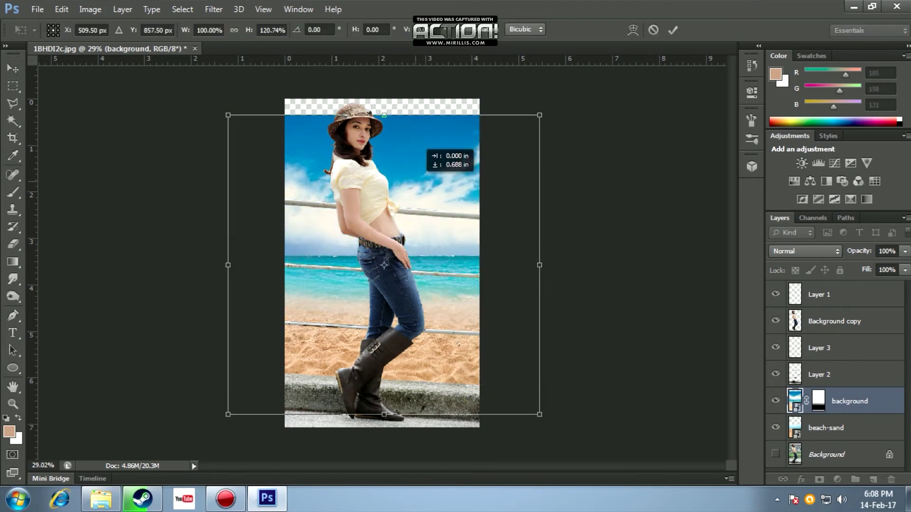
pyautogui.moveTo(384, 116); pyautogui.dragTo(383, 99)
pyautogui.press('Return')
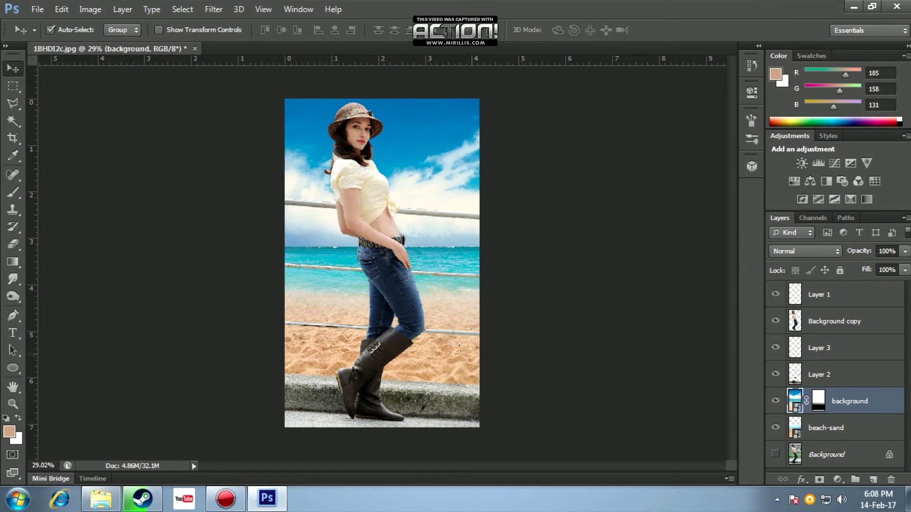
pyautogui.click(776, 401)
pyautogui.click(776, 401)
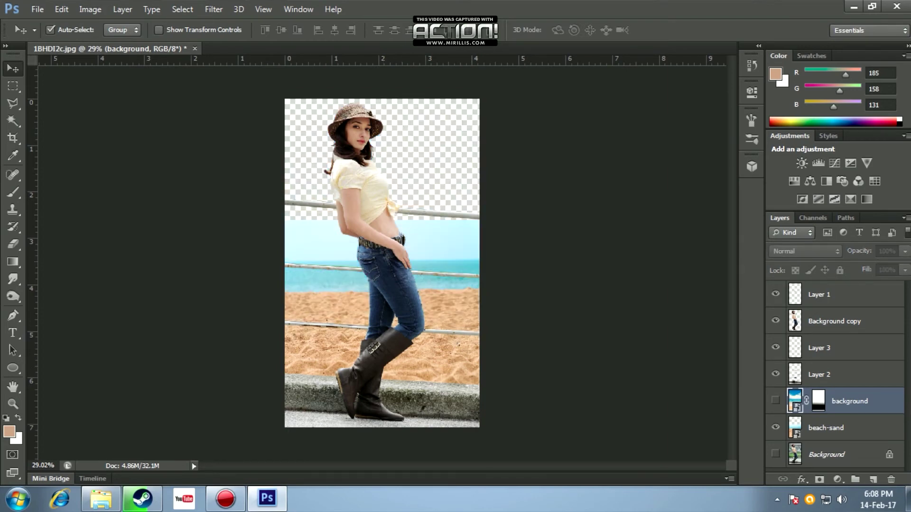
pyautogui.hotkey('alt', ']')
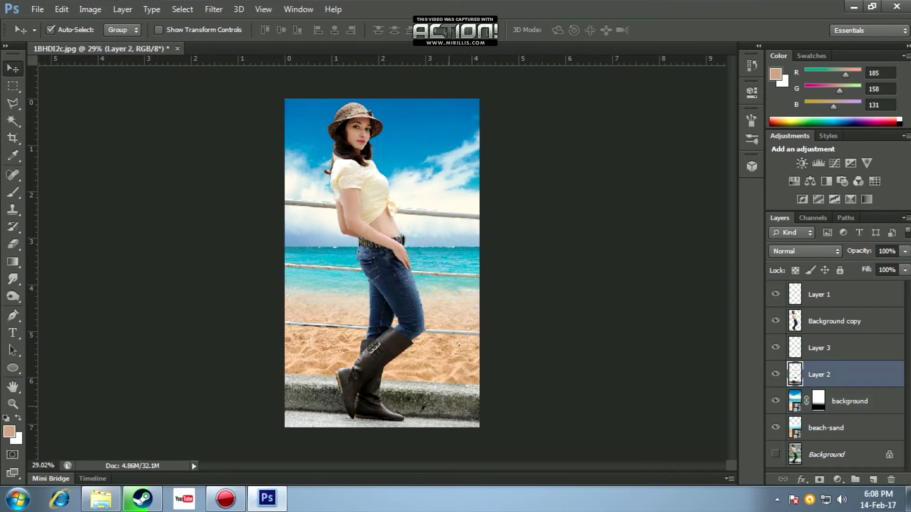
# Step: Tilt the Layer 2 railings about -3° and enlarge them to about 115%
pyautogui.hotkey('ctrl', 't')
pyautogui.moveTo(510, 177); pyautogui.dragTo(503, 170)
pyautogui.moveTo(485, 421); pyautogui.dragTo(502, 437)
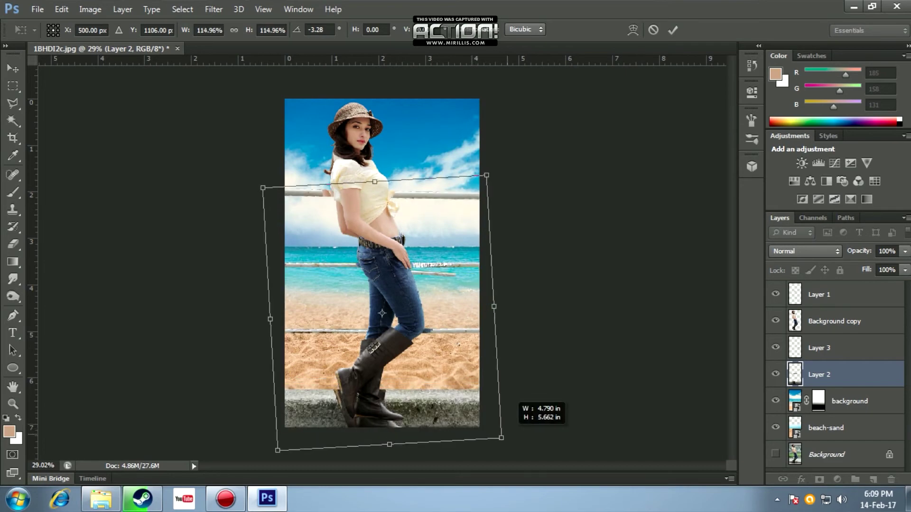
pyautogui.press('Return')
# Step: Rotate the Layer 3 rail patch -4.31°, stretch it taller, and align it over the watermark
pyautogui.scroll(5, 426, 276)
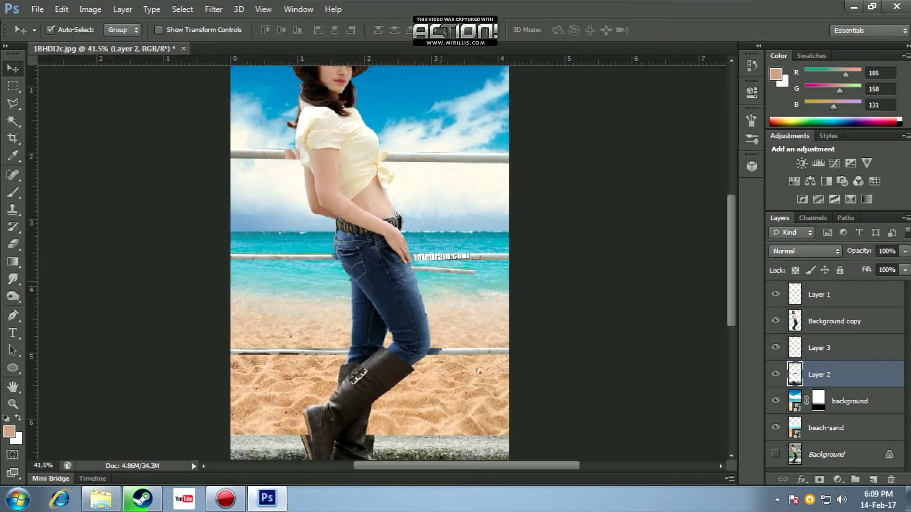
pyautogui.moveTo(450, 248); pyautogui.dragTo(450, 239)
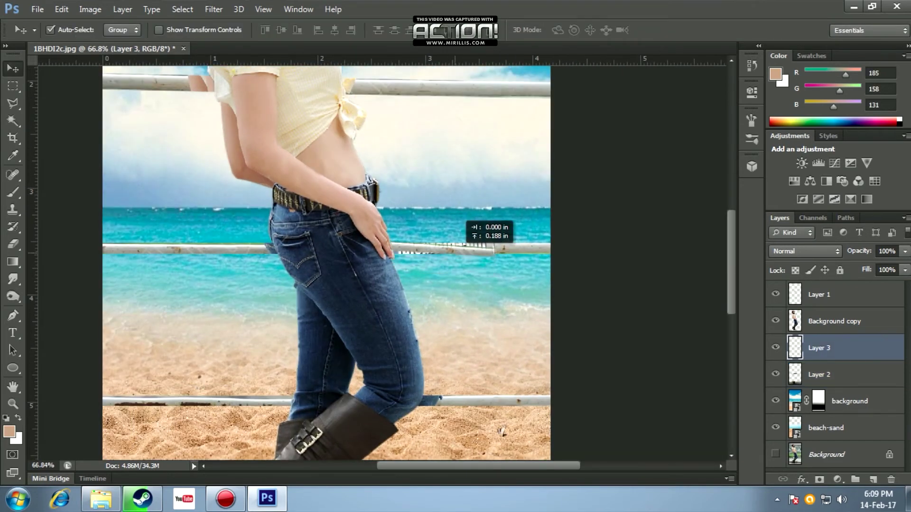
pyautogui.scroll(3, 449, 249)
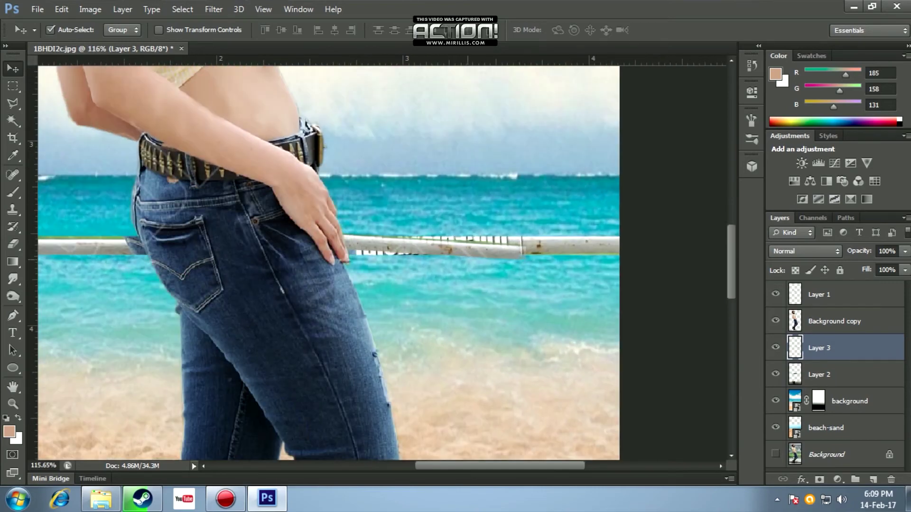
pyautogui.hotkey('ctrl', 't')
pyautogui.moveTo(545, 225); pyautogui.dragTo(543, 216)
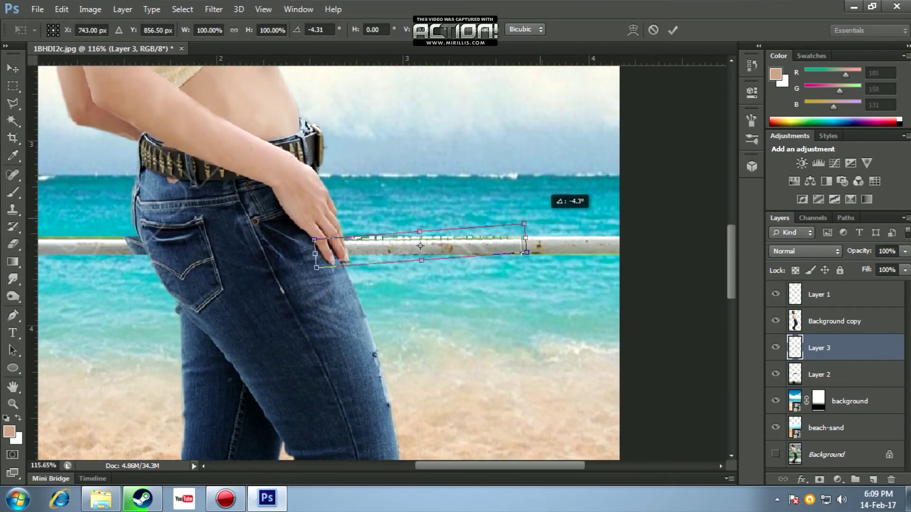
pyautogui.press('Up')
pyautogui.press('Up')
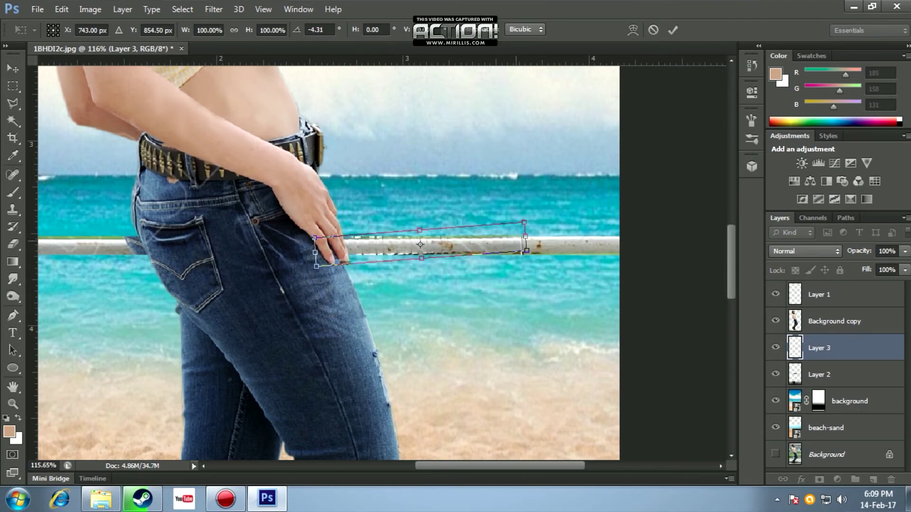
pyautogui.scroll(3, 453, 264)
pyautogui.moveTo(399, 208); pyautogui.dragTo(398, 204)
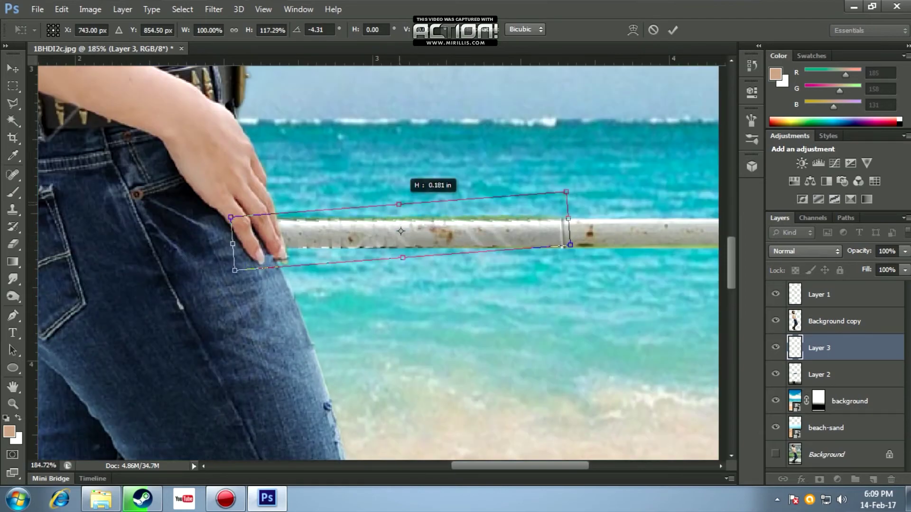
pyautogui.press('Return')
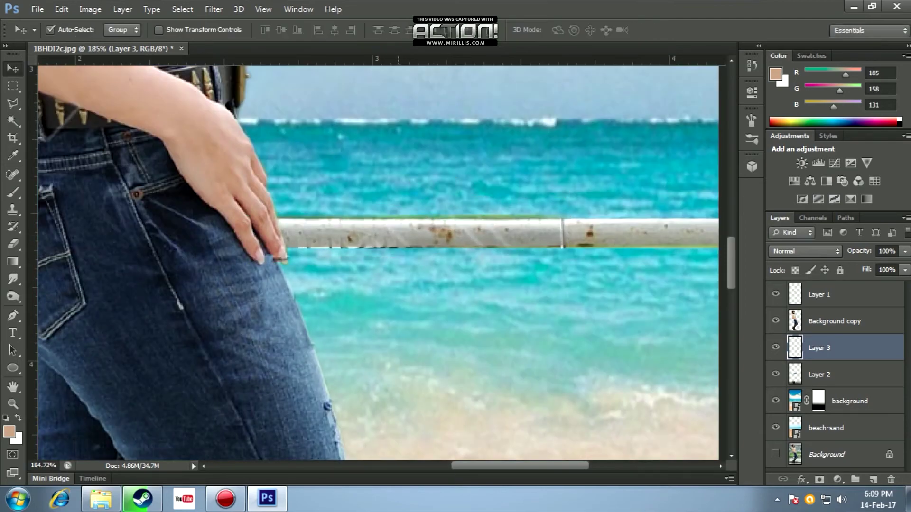
pyautogui.moveTo(408, 200); pyautogui.dragTo(425, 202)
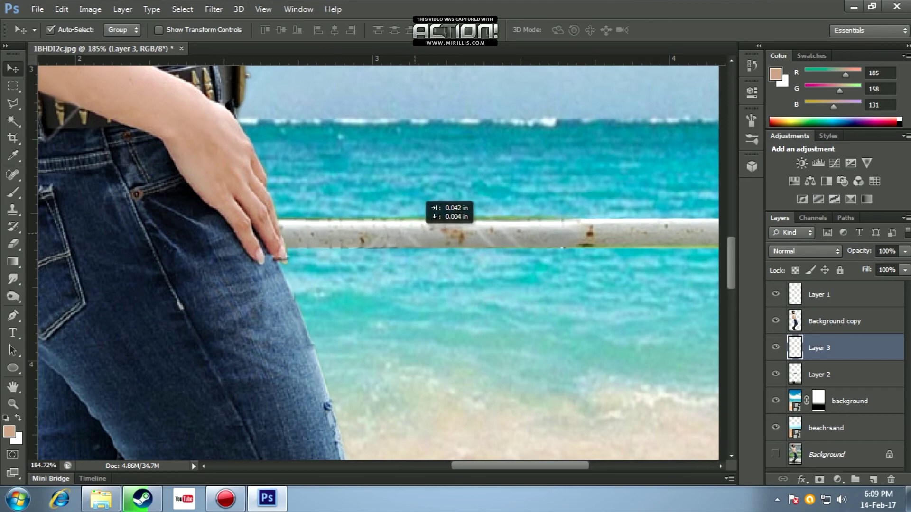
pyautogui.scroll(-8, 425, 204)
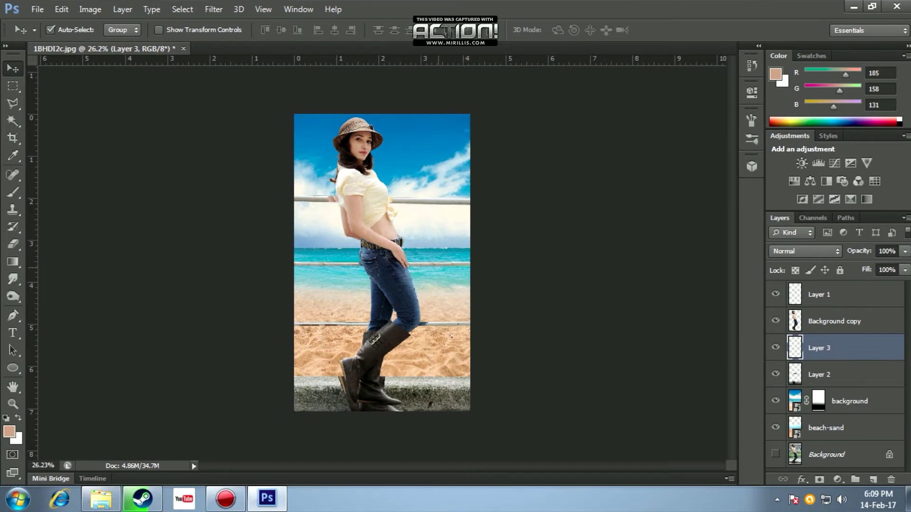
# Step: Deselect layers, step back to restore the curb and ground, then make Layer 1 active
pyautogui.keyDown('ctrl'); pyautogui.click(819, 348); pyautogui.keyUp('ctrl')
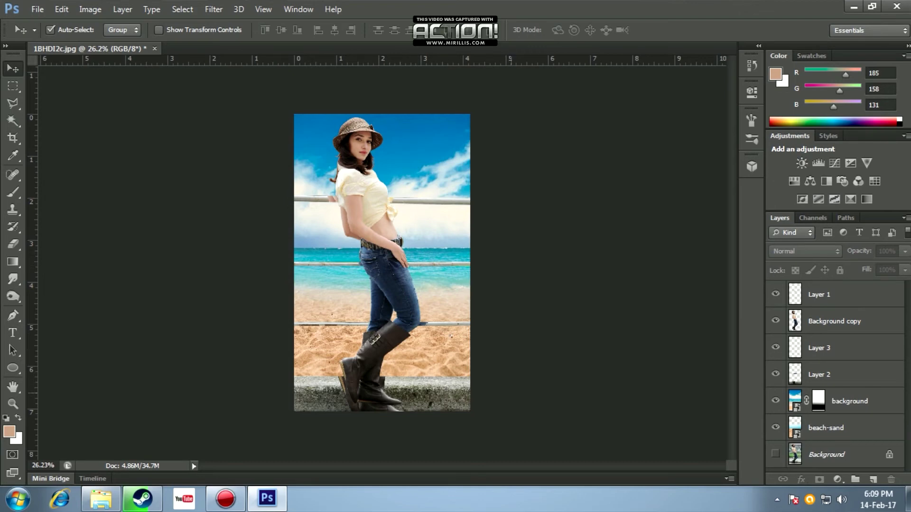
pyautogui.hotkey('ctrl', 'alt', 'z')
pyautogui.hotkey('ctrl', 'alt', 'z')
pyautogui.hotkey('ctrl', 'alt', 'z')
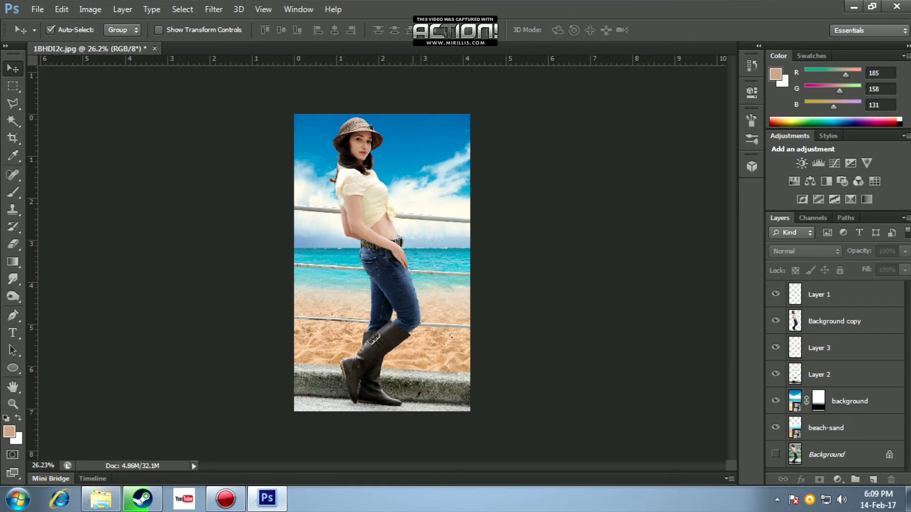
pyautogui.scroll(2, 444, 275)
pyautogui.scroll(-2, 444, 275)
pyautogui.scroll(-2, 444, 275)
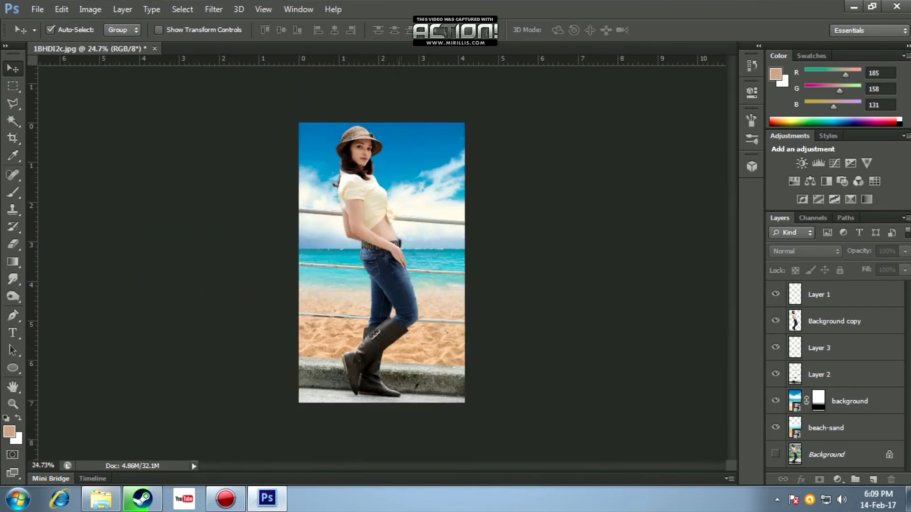
pyautogui.click(825, 294)
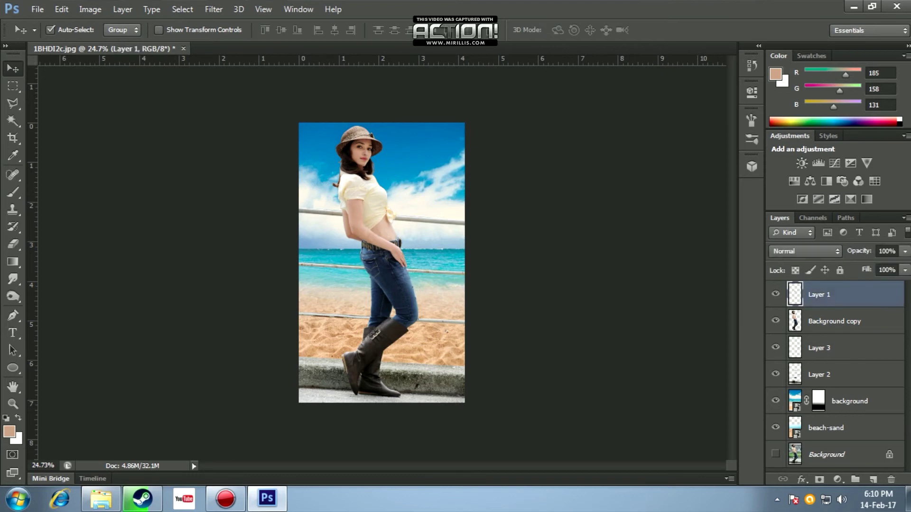
pyautogui.click(802, 163)
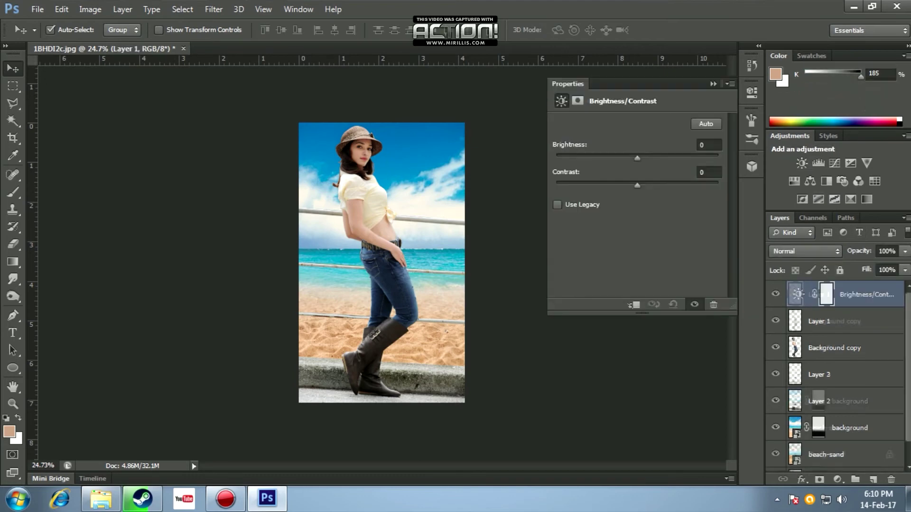
pyautogui.moveTo(638, 158)
pyautogui.mouseDown()
pyautogui.moveTo(622, 158)
pyautogui.moveTo(688, 185)
pyautogui.mouseUp()
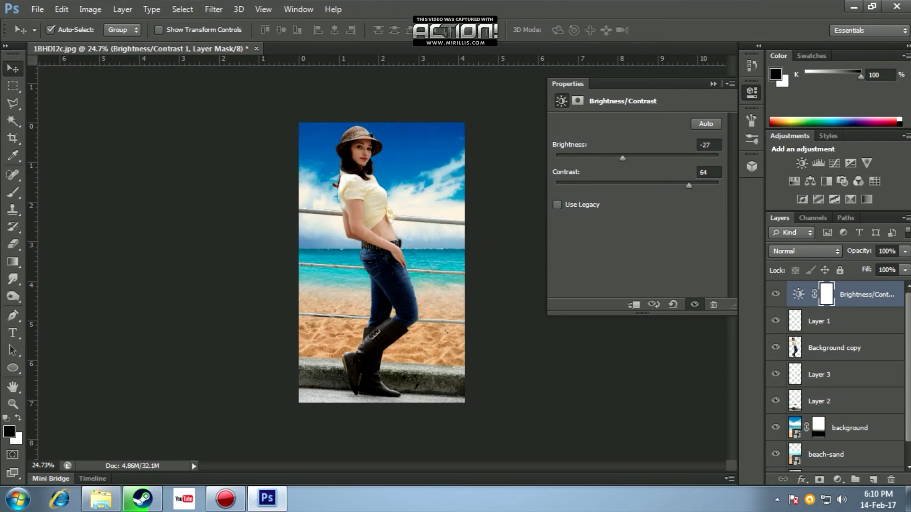
pyautogui.moveTo(622, 158); pyautogui.dragTo(633, 158)
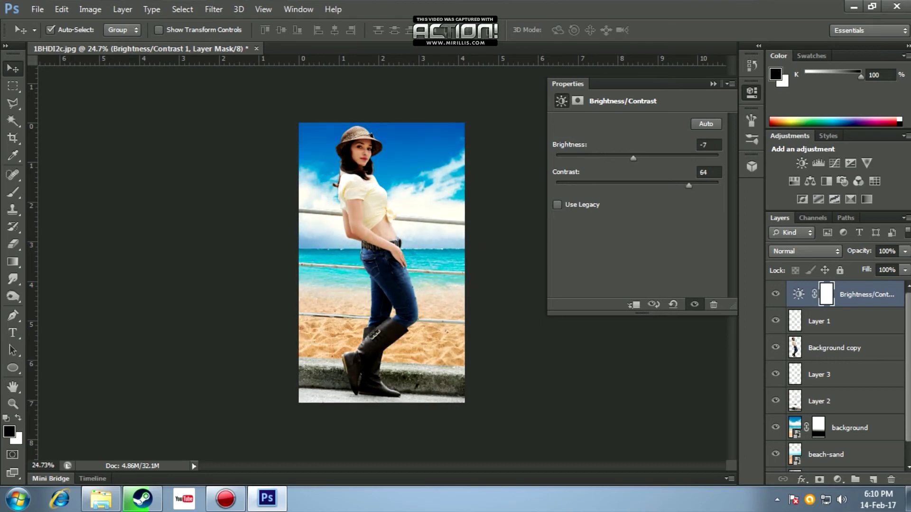
pyautogui.click(654, 304)
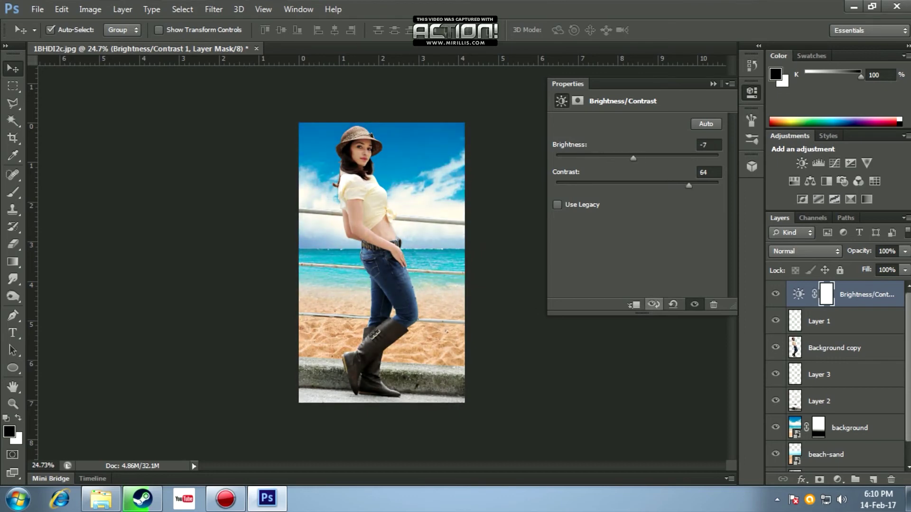
pyautogui.click(713, 83)
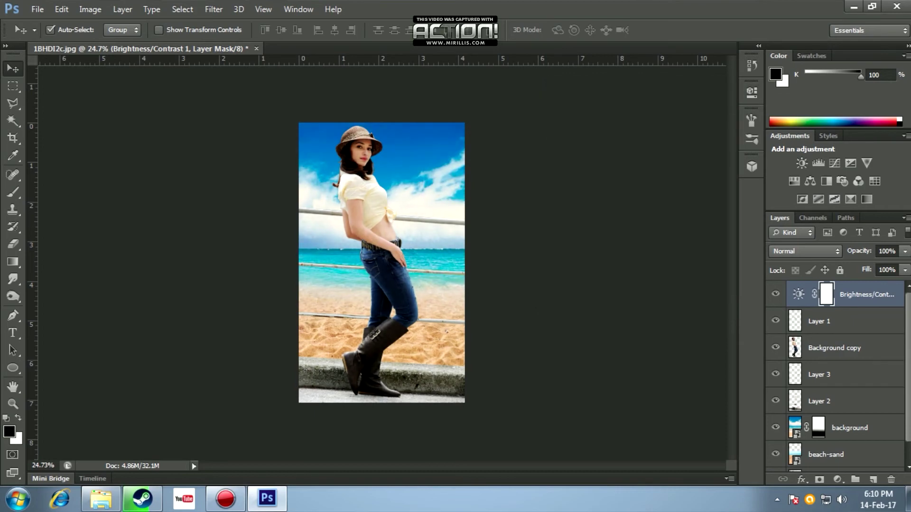
pyautogui.click(818, 163)
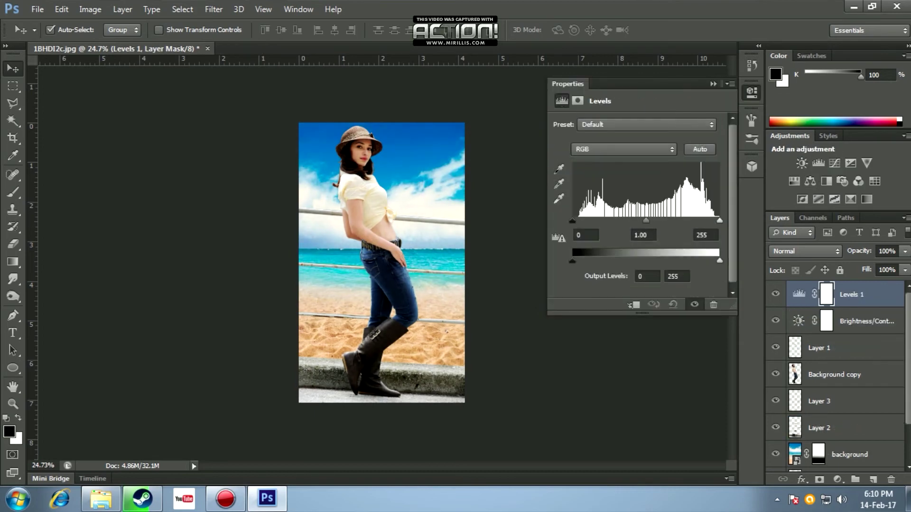
pyautogui.click(713, 304)
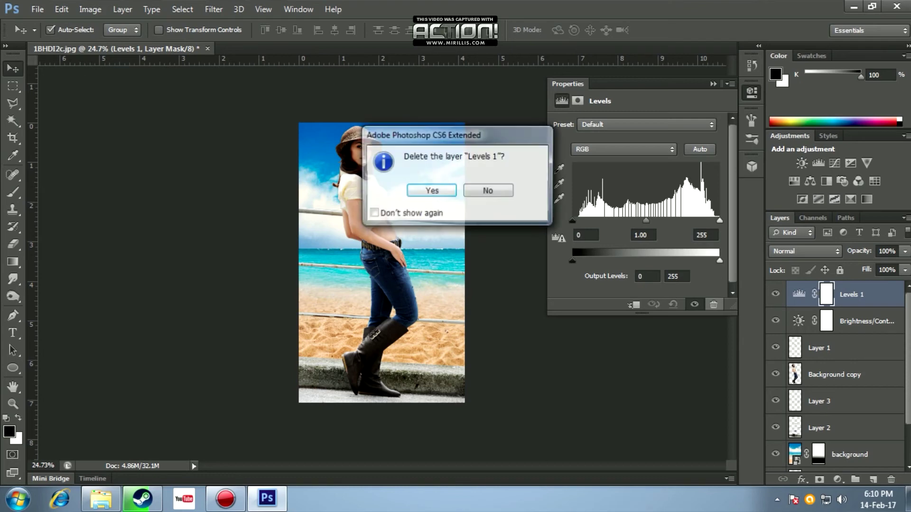
pyautogui.press('Return')
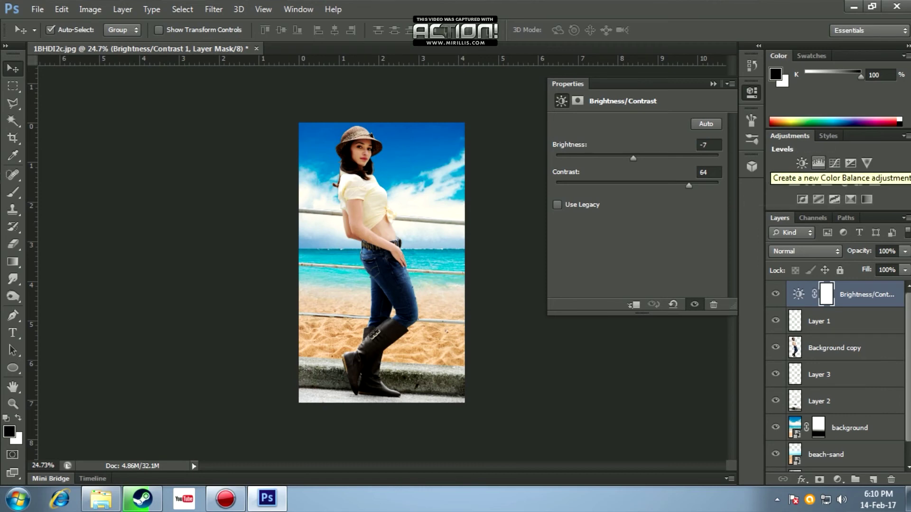
pyautogui.click(810, 181)
# Step: Set Color Balance midtones to Cyan/Red +20 and Magenta/Green +13, comparing before and after
pyautogui.moveTo(615, 156)
pyautogui.mouseDown()
pyautogui.moveTo(601, 156)
pyautogui.moveTo(628, 157)
pyautogui.mouseUp()
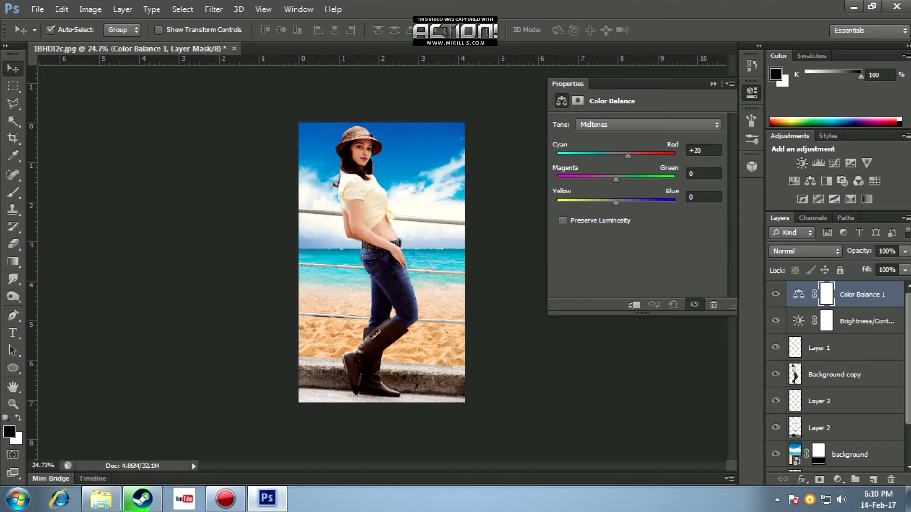
pyautogui.moveTo(615, 179)
pyautogui.mouseDown()
pyautogui.moveTo(624, 179)
pyautogui.moveTo(616, 203)
pyautogui.mouseUp()
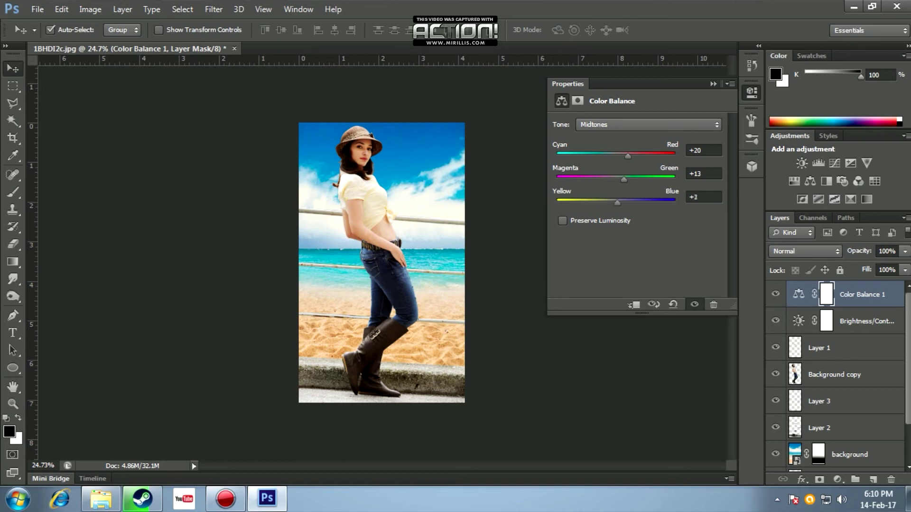
pyautogui.click(654, 304)
pyautogui.click(752, 93)
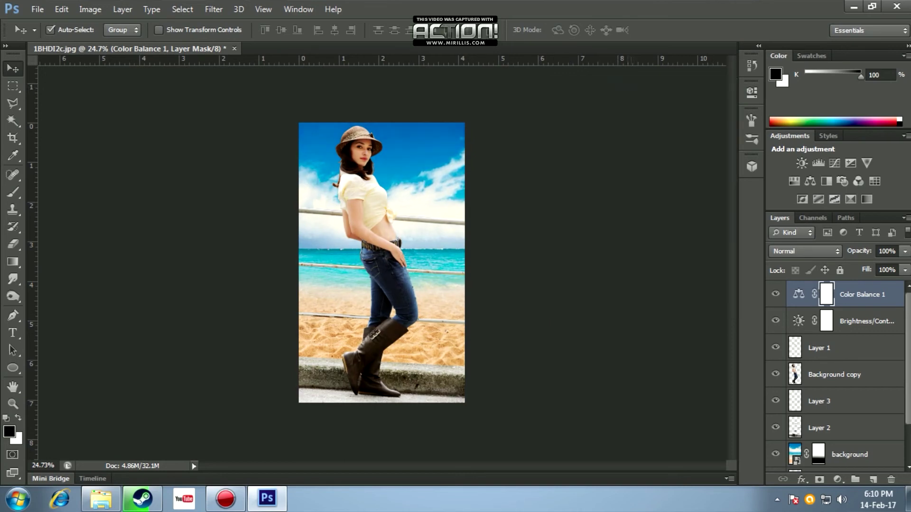
pyautogui.click(838, 480)
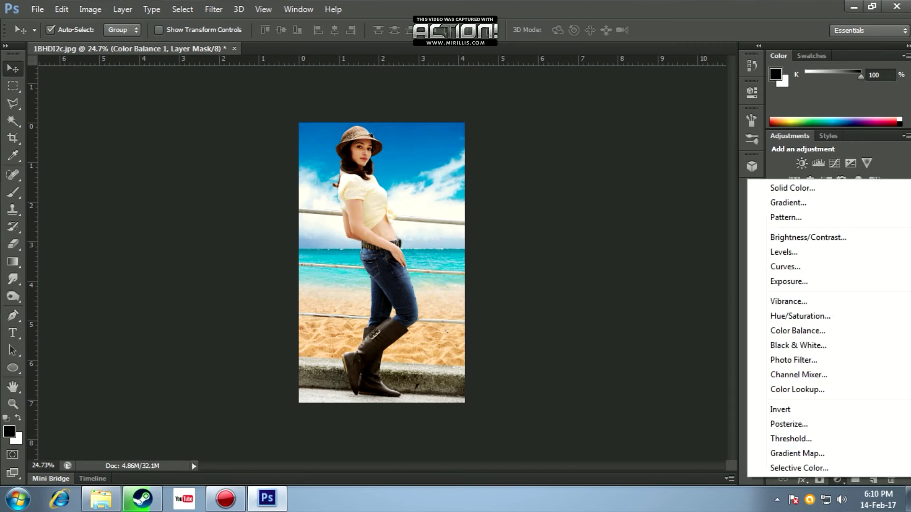
pyautogui.click(798, 454)
pyautogui.click(715, 128)
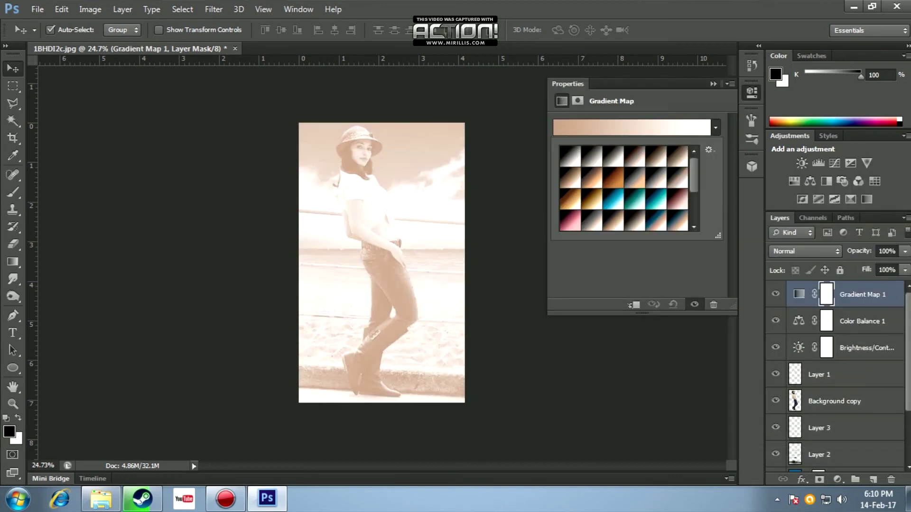
pyautogui.click(592, 178)
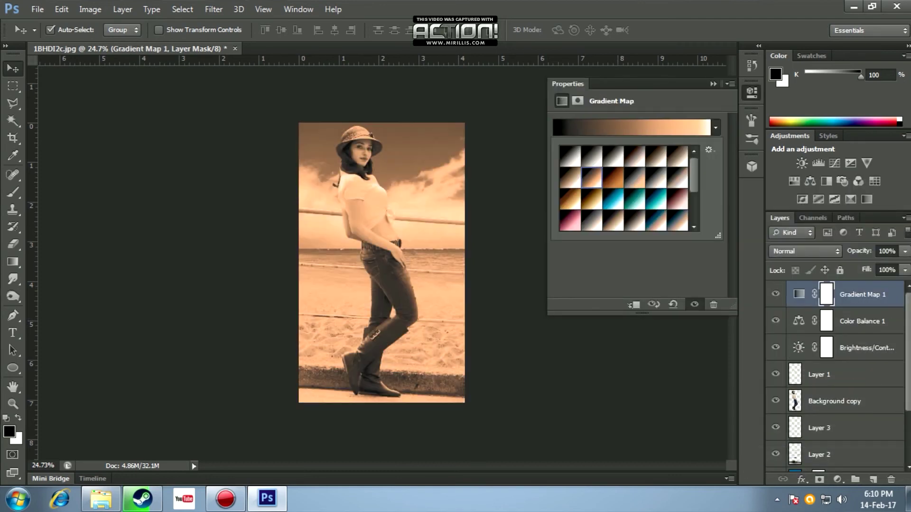
pyautogui.click(570, 221)
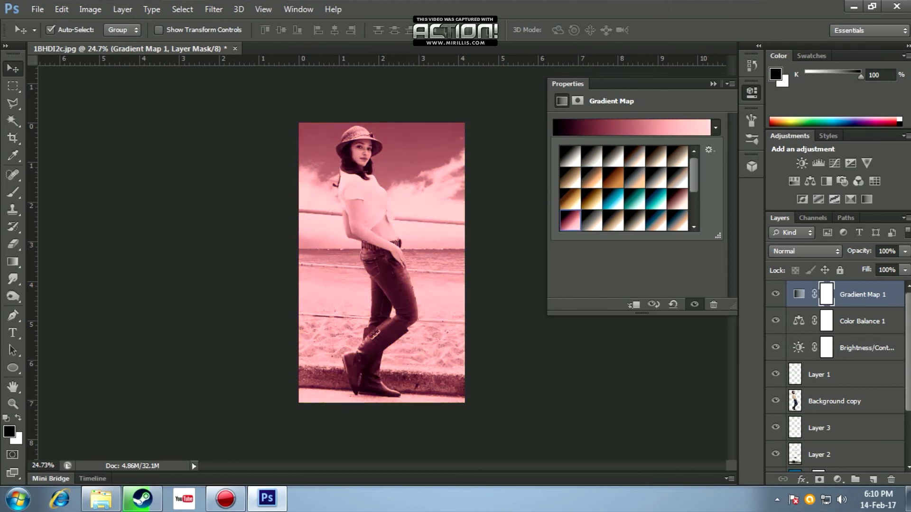
pyautogui.click(570, 199)
pyautogui.click(634, 200)
pyautogui.click(677, 199)
pyautogui.click(656, 178)
pyautogui.click(570, 220)
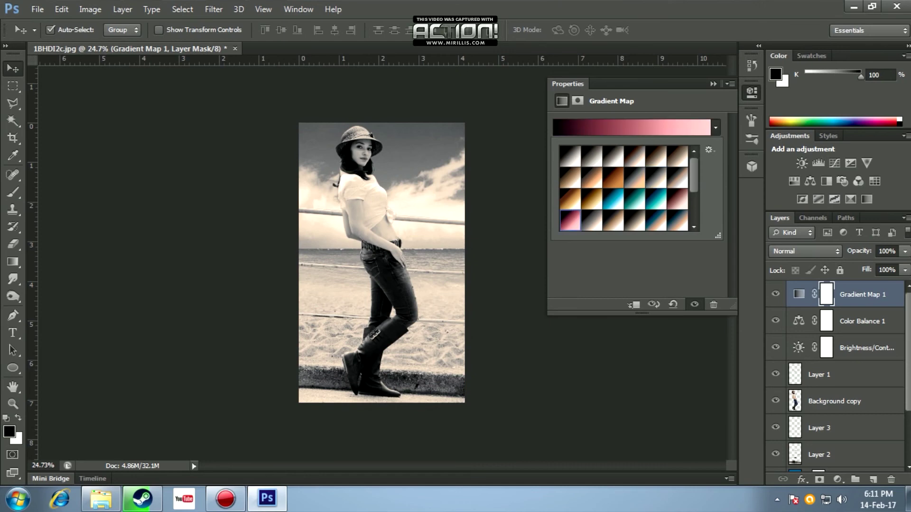
pyautogui.click(713, 84)
pyautogui.click(806, 251)
pyautogui.click(807, 5)
pyautogui.press('Down')
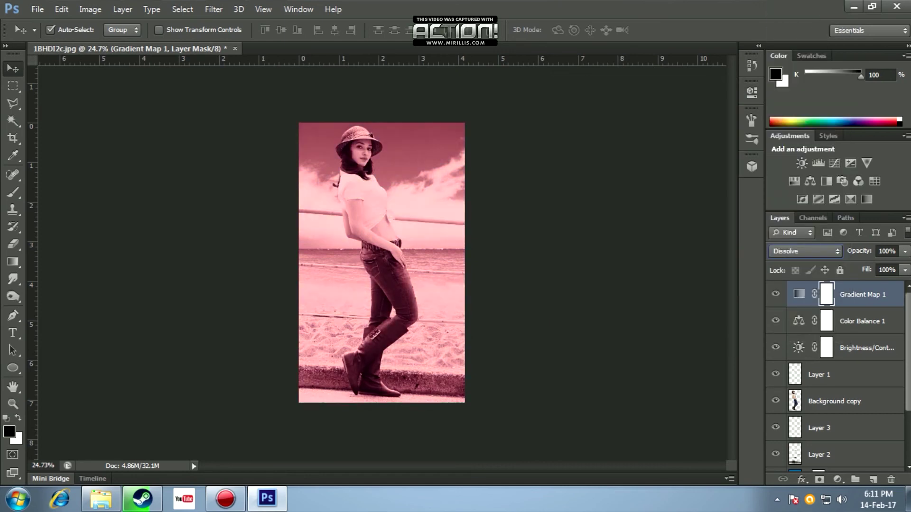
pyautogui.press('Down')
pyautogui.press('Down')
pyautogui.press('Down')
pyautogui.press('Down')
pyautogui.press('Down')
pyautogui.press('Down')
pyautogui.press('Down')
pyautogui.press('Down')
pyautogui.press('Down')
pyautogui.press('Down')
pyautogui.press('Down')
pyautogui.press('Down')
pyautogui.press('Down')
pyautogui.press('Down')
pyautogui.press('Down')
pyautogui.press('Down')
pyautogui.press('Down')
pyautogui.press('Down')
pyautogui.press('Down')
pyautogui.press('Down')
pyautogui.press('Down')
pyautogui.press('Down')
pyautogui.press('Down')
pyautogui.press('Down')
pyautogui.press('Down')
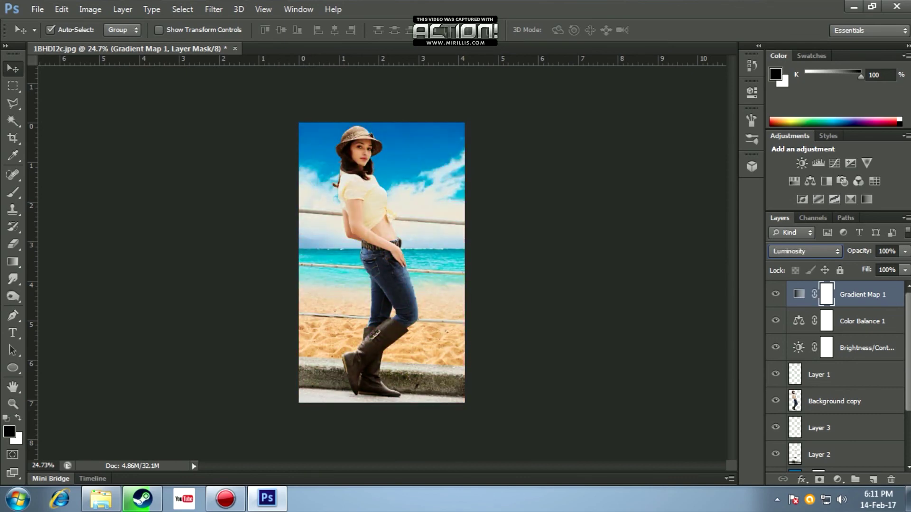
pyautogui.hotkey('ctrl', '2')
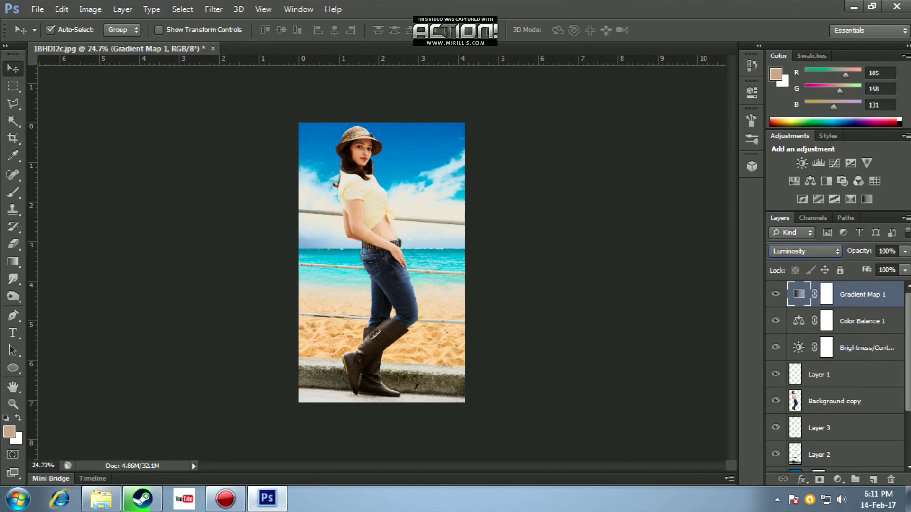
pyautogui.hotkey('ctrl', '\\')
pyautogui.press('Delete')
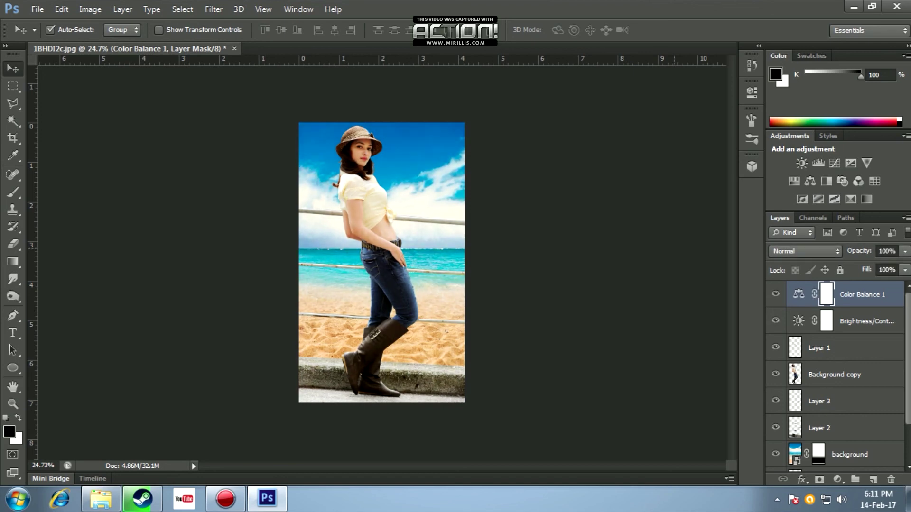
pyautogui.click(875, 181)
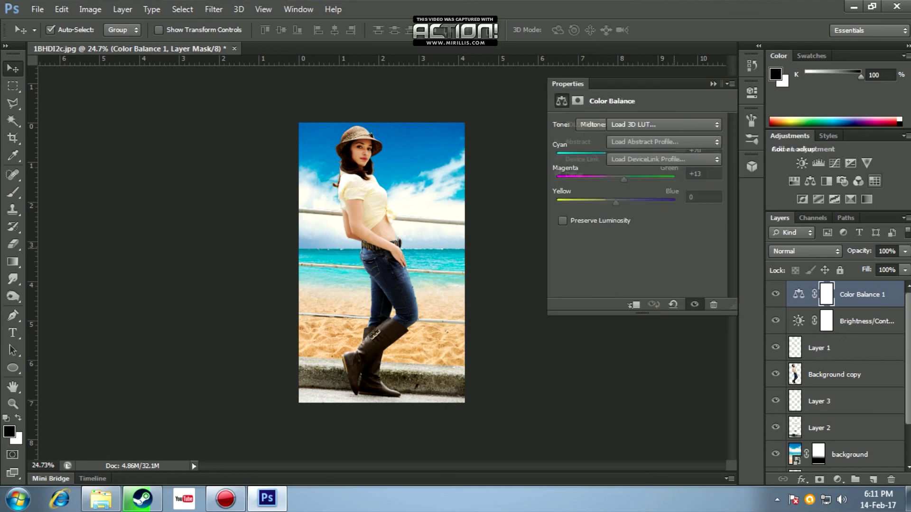
pyautogui.click(663, 124)
pyautogui.press('Escape')
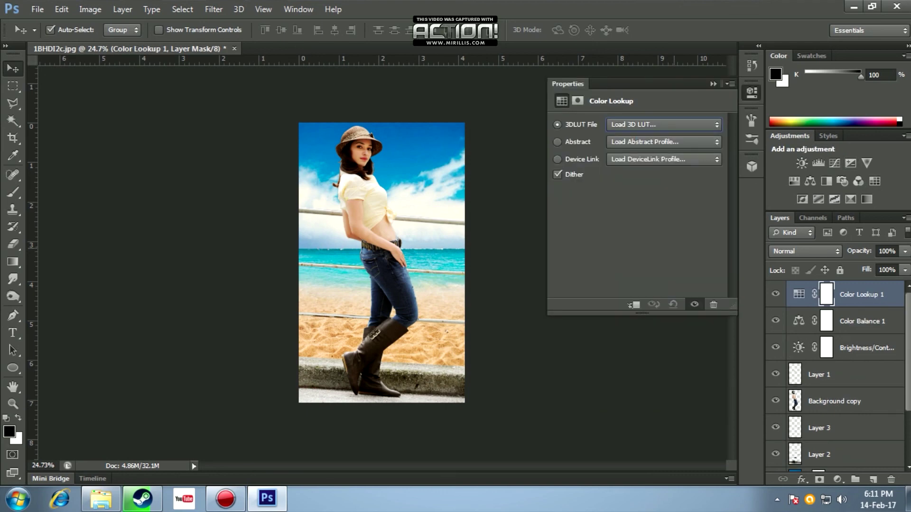
pyautogui.click(663, 142)
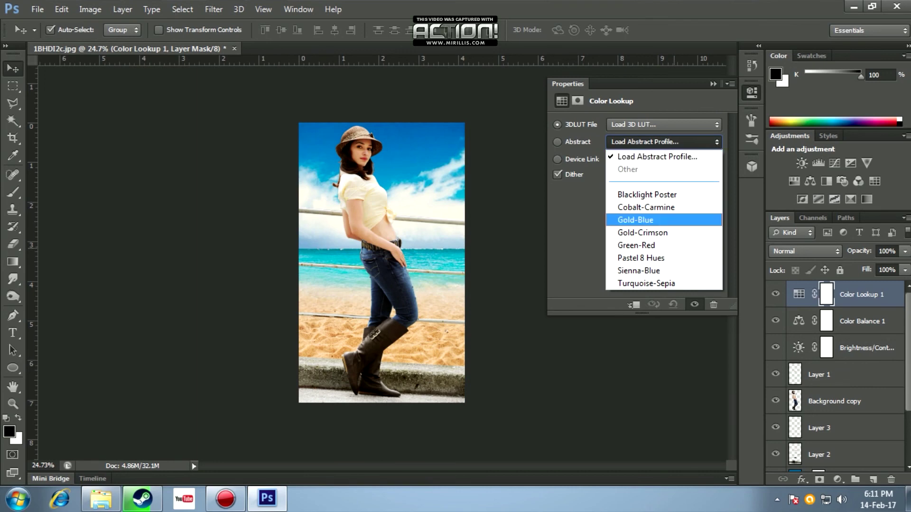
pyautogui.click(636, 220)
pyautogui.click(663, 142)
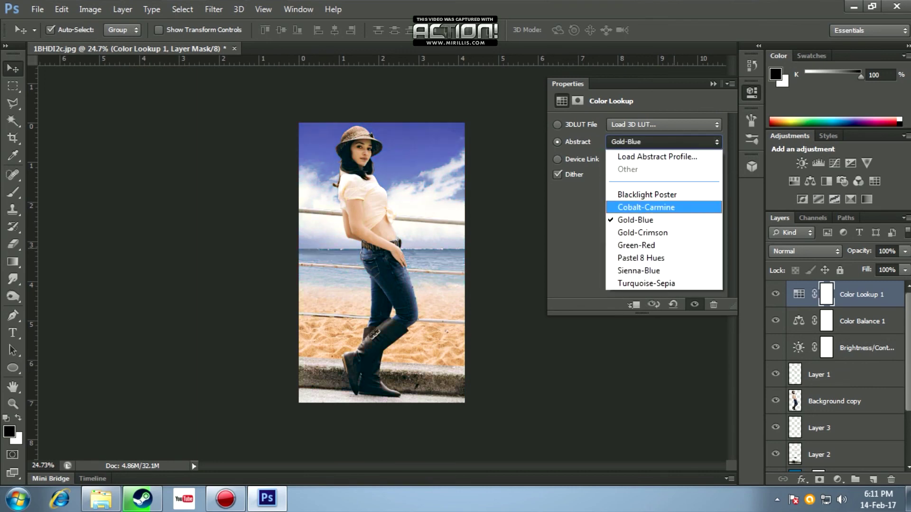
pyautogui.click(636, 209)
pyautogui.click(663, 142)
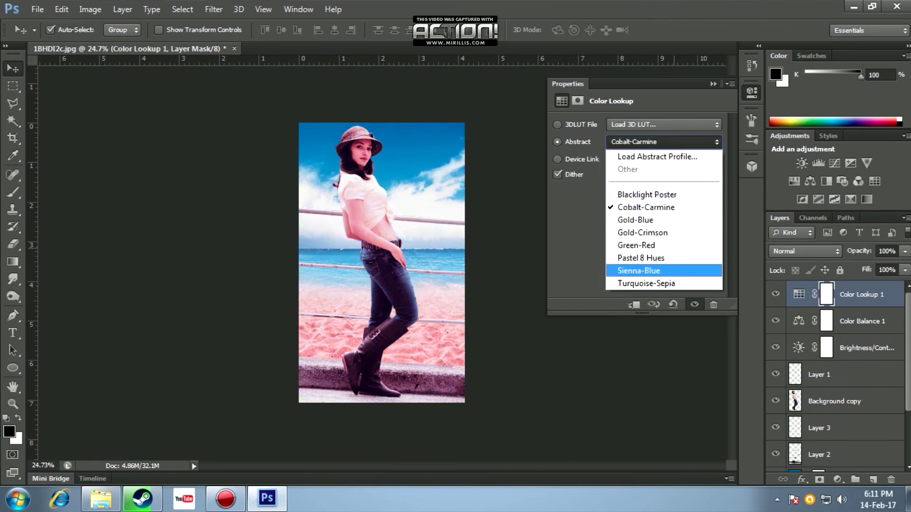
pyautogui.click(636, 244)
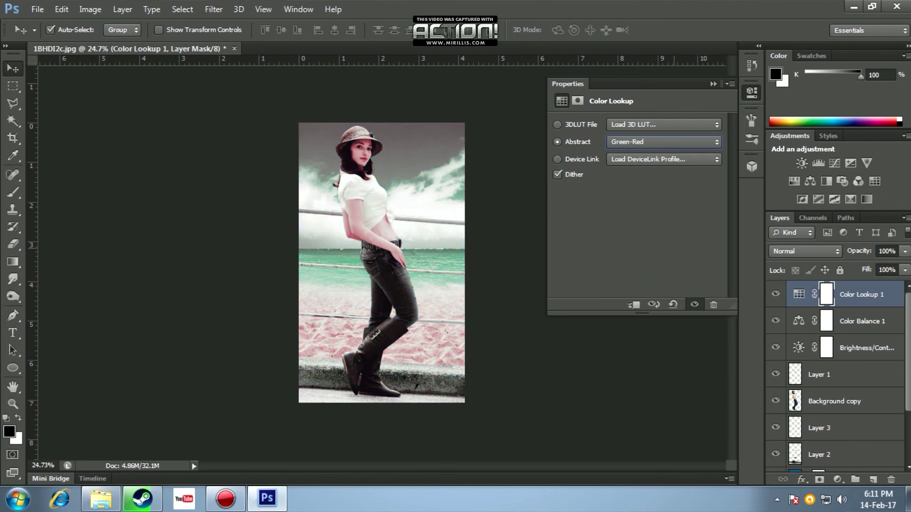
pyautogui.click(714, 304)
pyautogui.click(433, 189)
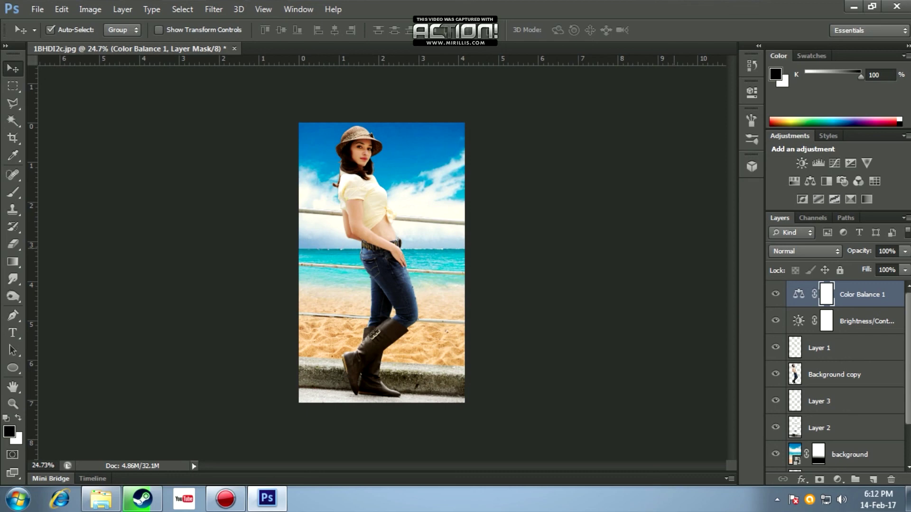
# Step: Zoom in, then save the composite as the layered PSD '1BHDI2c' on the Desktop
pyautogui.hotkey('ctrl', '+')
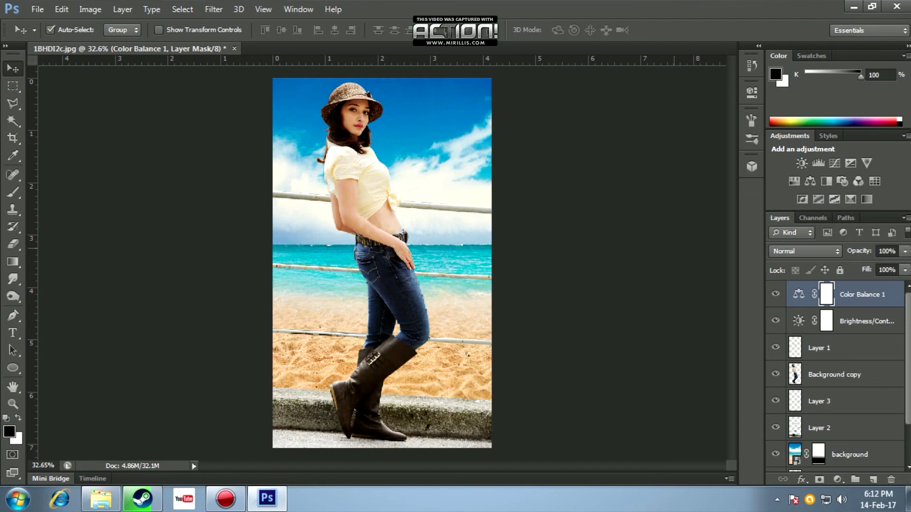
pyautogui.hotkey('ctrl', 'shift', 's')
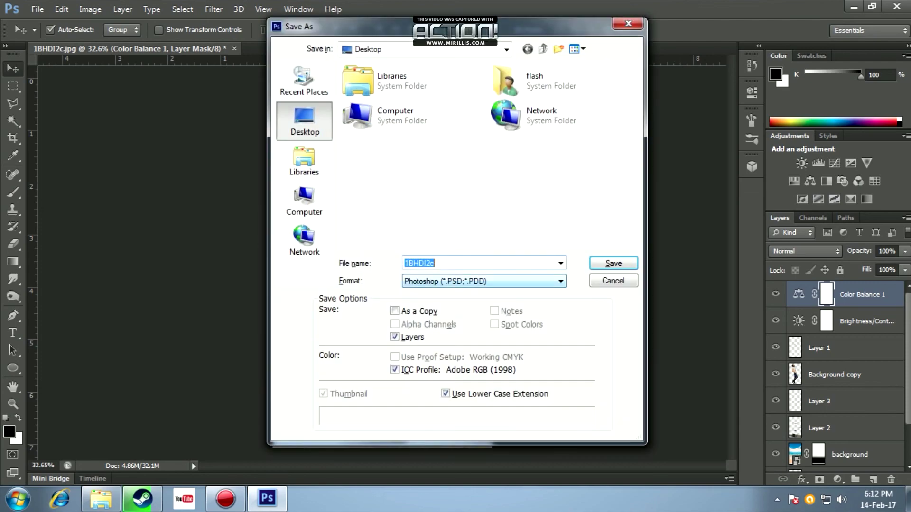
pyautogui.click(613, 281)
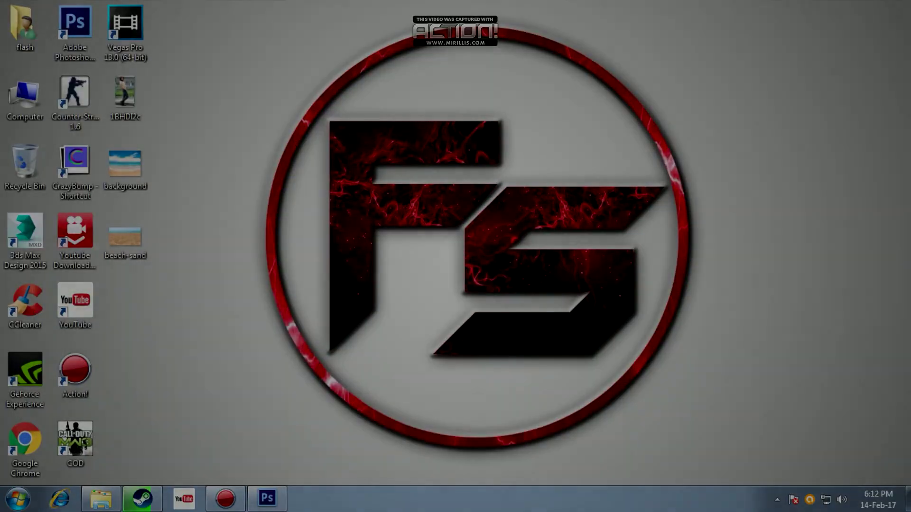